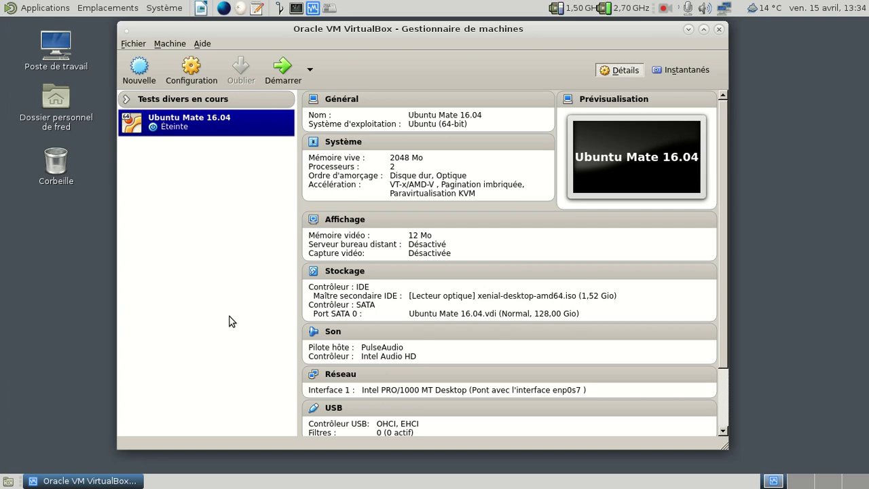
# Start the Ubuntu Mate 16.04 virtual machine and log in to its session with the account password
pyautogui.click(286, 66)
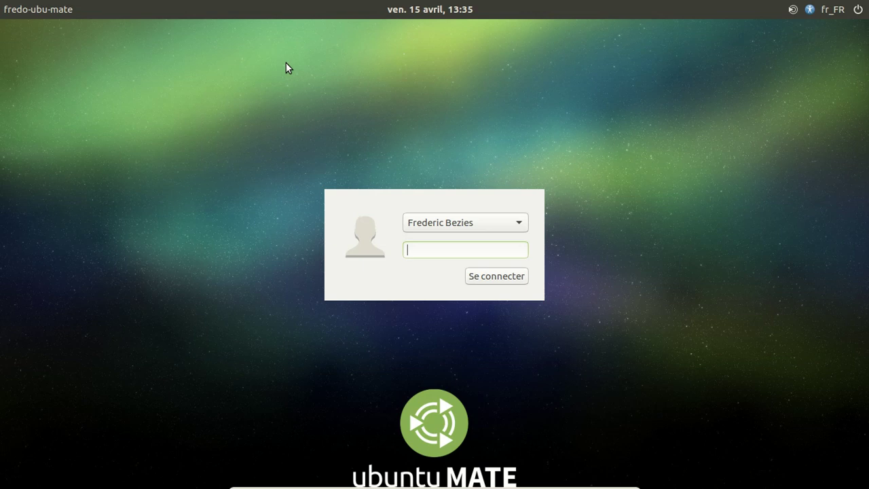
pyautogui.write('*******')
pyautogui.press('Return')
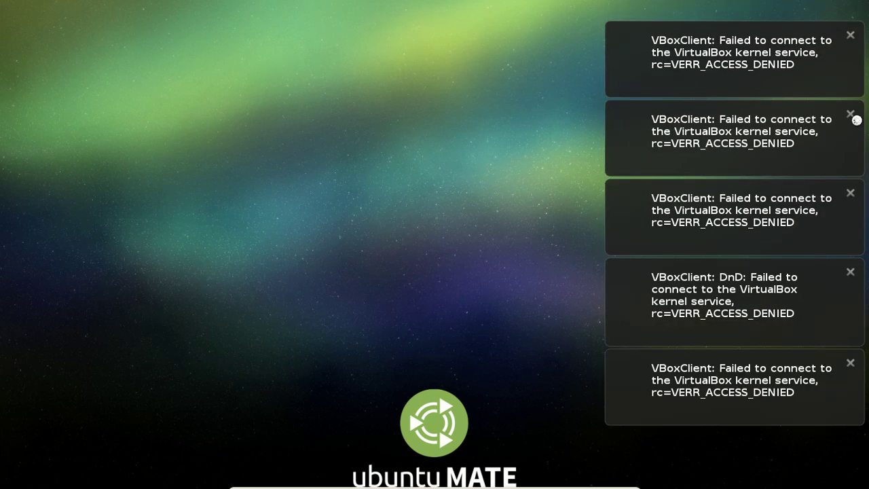
# Dismiss all the VBoxClient error notifications and close the Welcome window
pyautogui.click(851, 33)
pyautogui.click(851, 33)
pyautogui.click(851, 32)
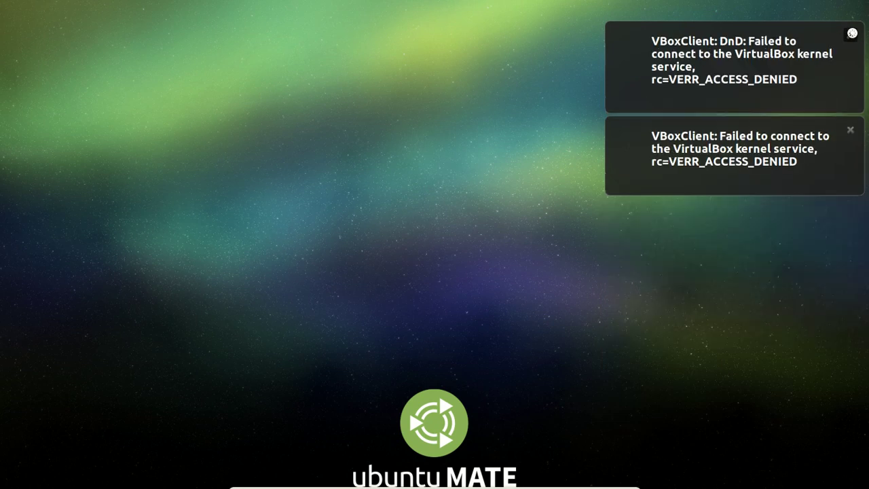
pyautogui.click(851, 33)
pyautogui.click(851, 32)
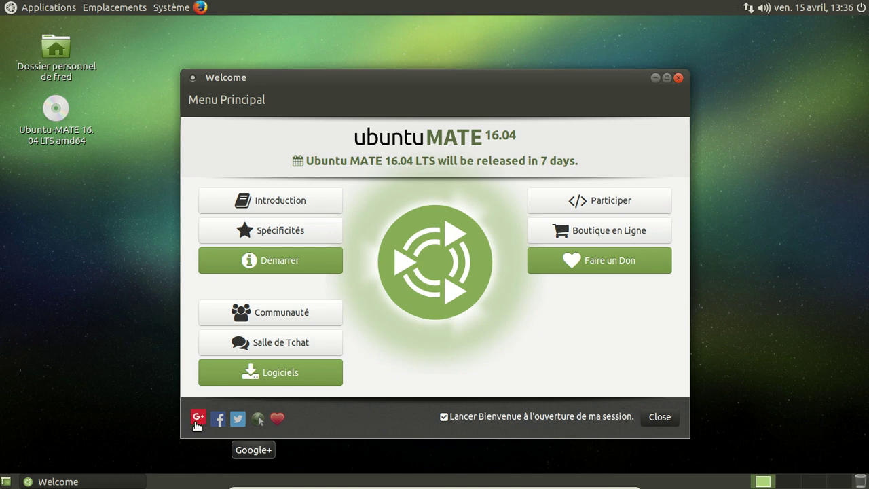
pyautogui.click(678, 78)
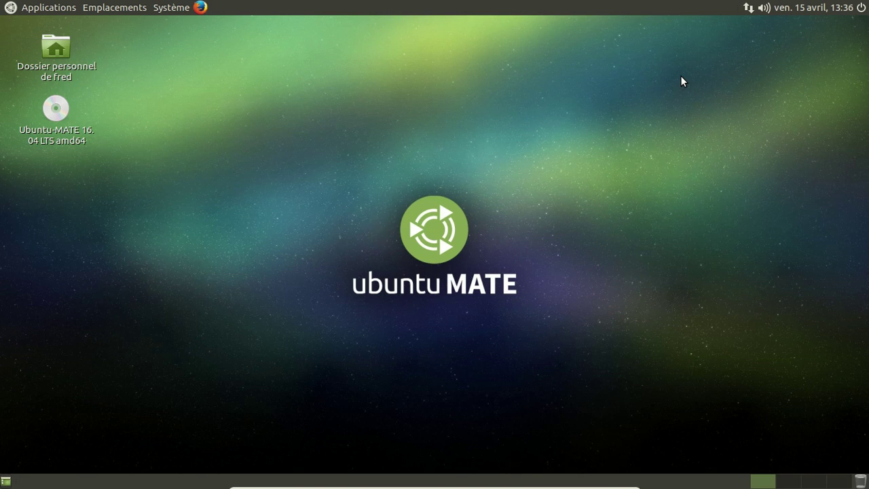
# Launch the MATE system monitor and examine resource use and the disk usage of the mounted file systems
pyautogui.click(47, 8)
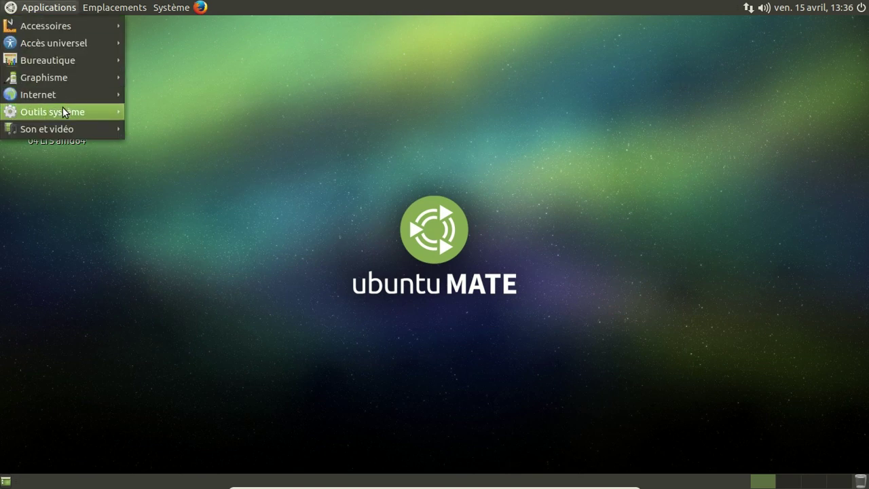
pyautogui.moveTo(62, 110)
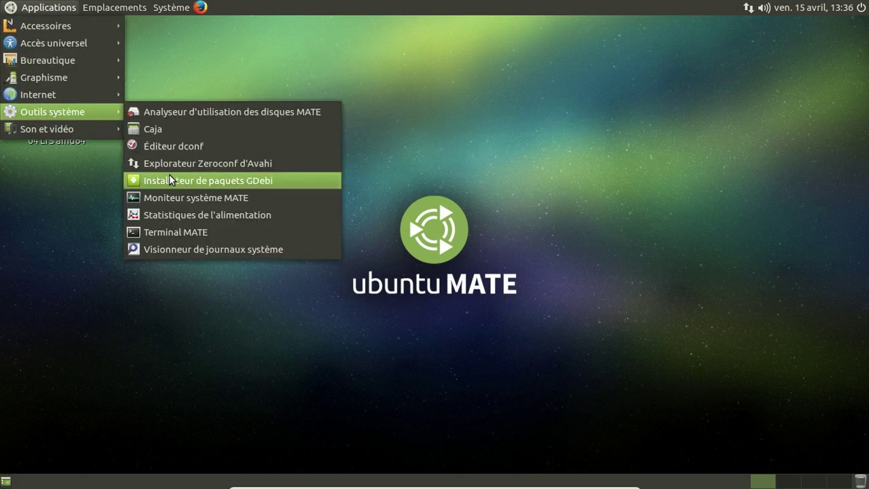
pyautogui.click(173, 194)
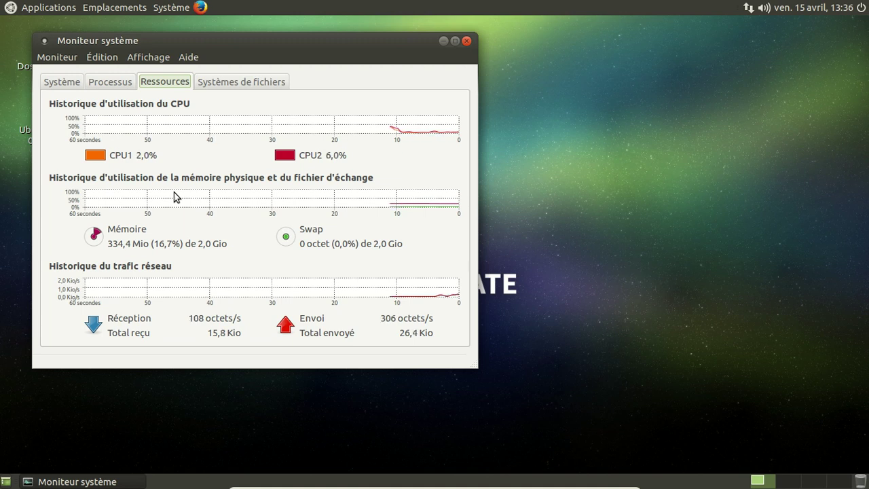
pyautogui.click(233, 83)
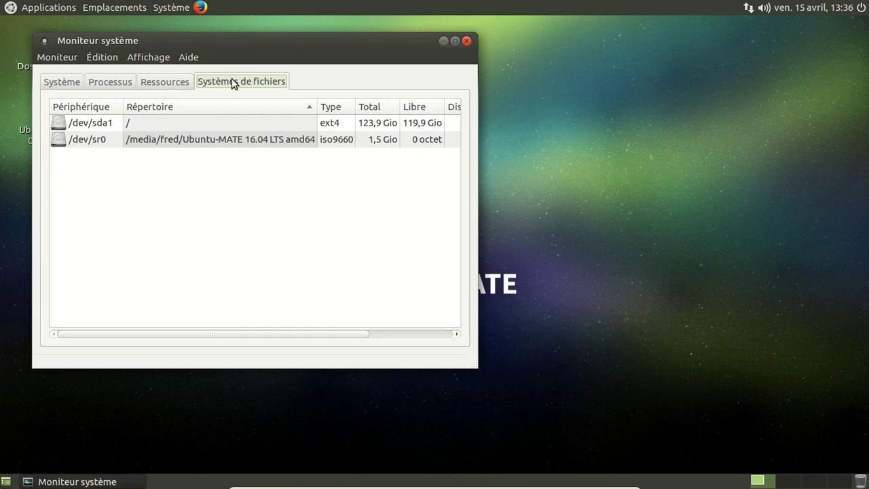
pyautogui.click(405, 332)
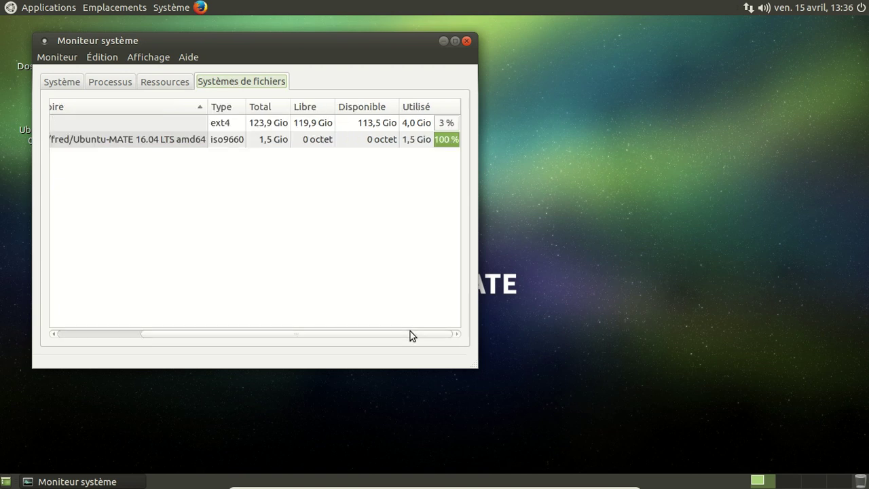
# View the system monitor's general system information with its window moved nearer the desktop's centre, and close the monitor
pyautogui.click(71, 82)
pyautogui.moveTo(231, 43); pyautogui.dragTo(373, 47)
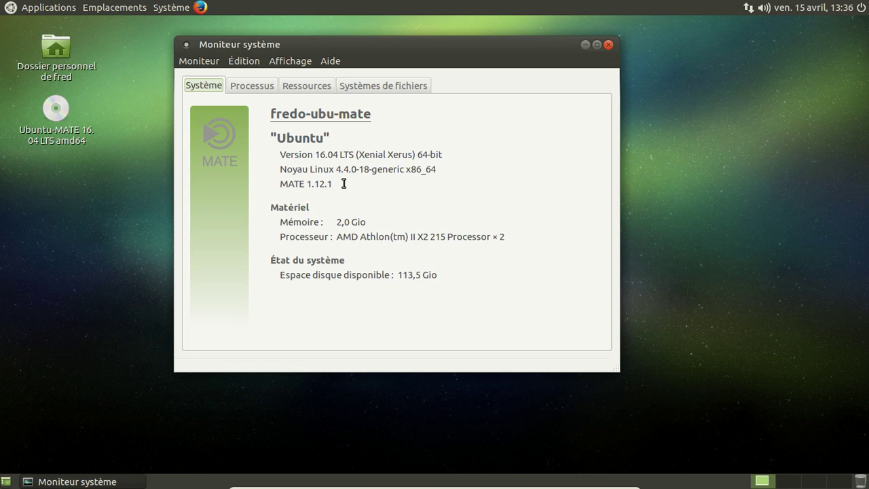
pyautogui.click(608, 45)
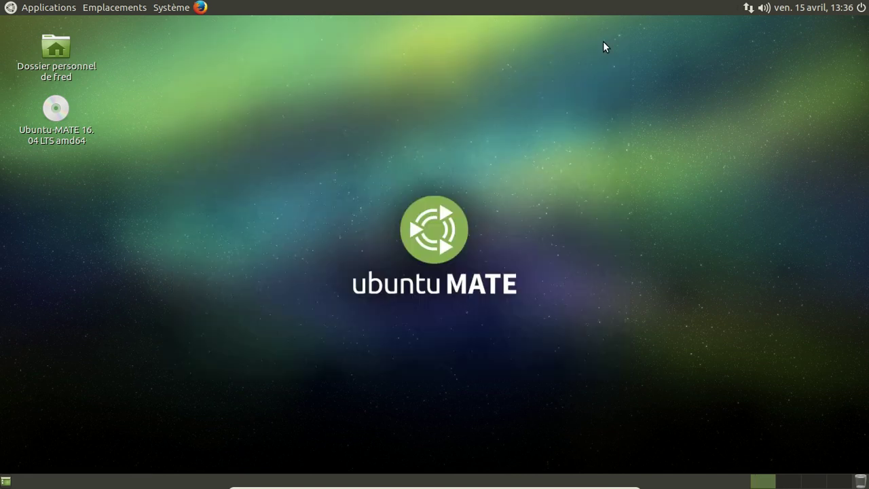
# Review the installed applications by category, including office, graphics, internet, system tools, and sound and video
pyautogui.click(46, 8)
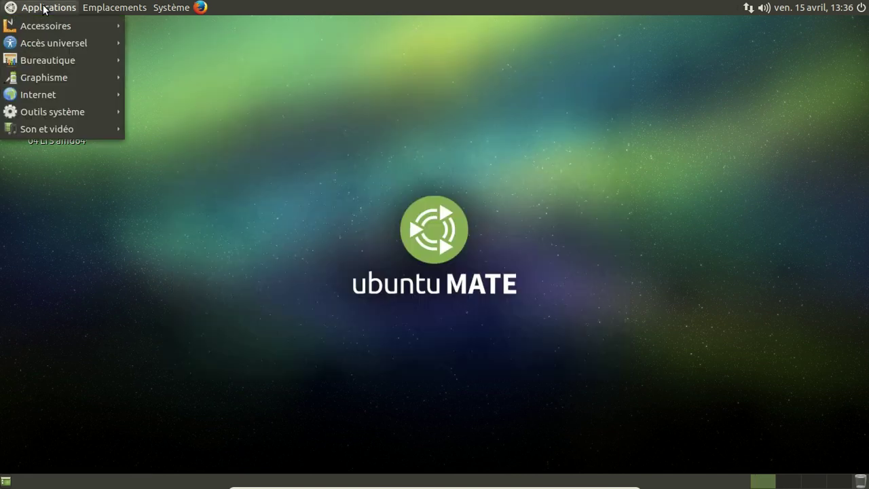
pyautogui.moveTo(50, 23)
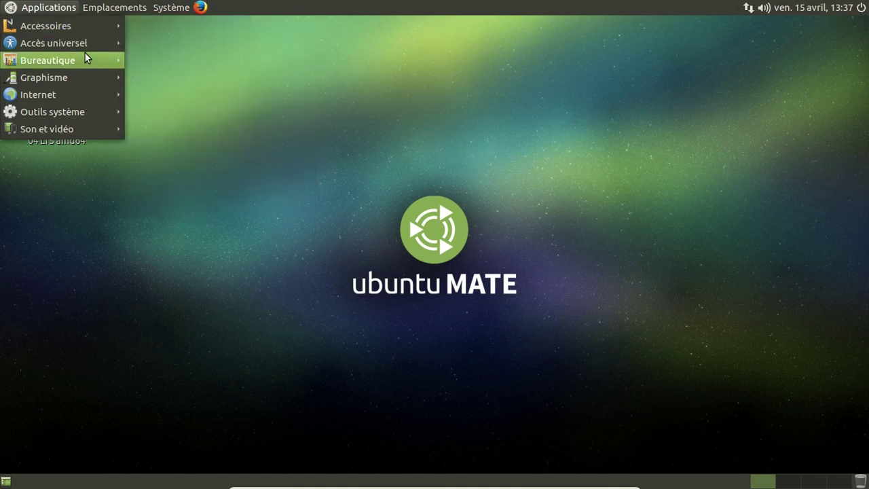
pyautogui.moveTo(80, 47)
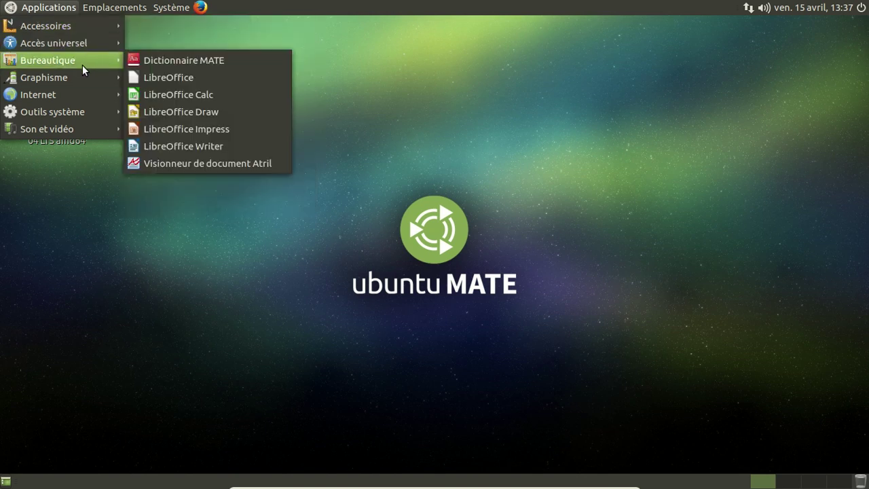
pyautogui.moveTo(85, 81)
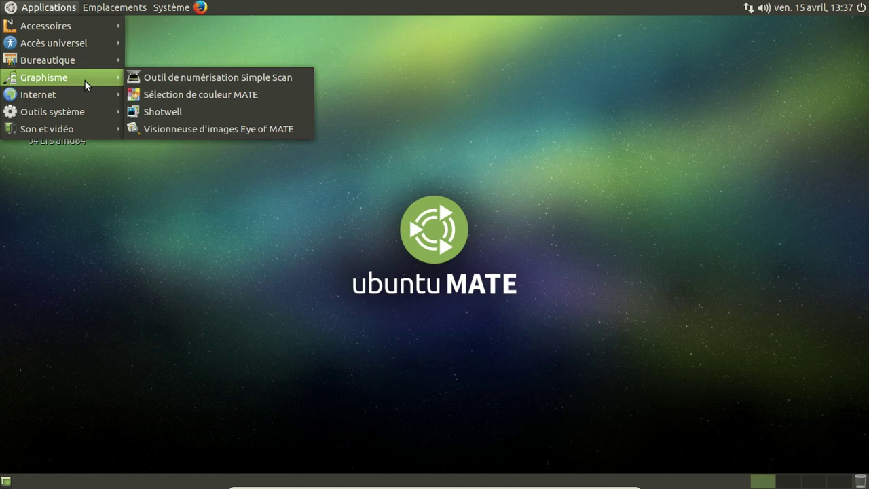
pyautogui.moveTo(87, 100)
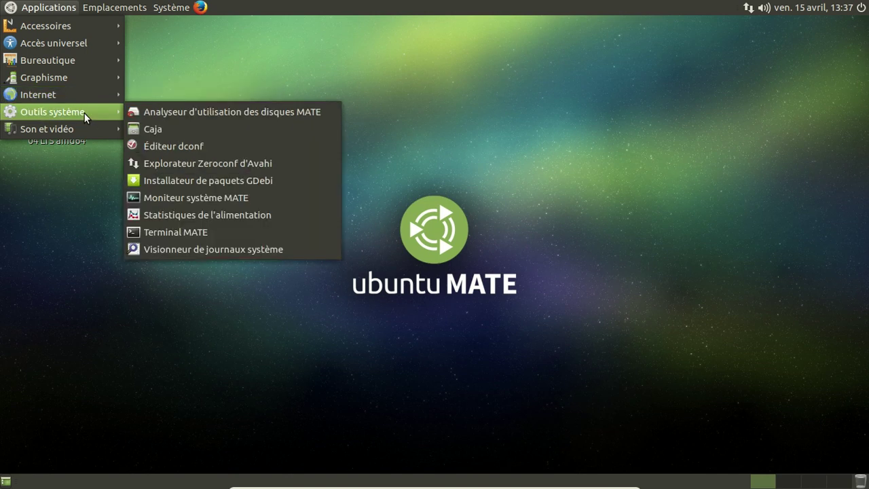
pyautogui.moveTo(81, 128)
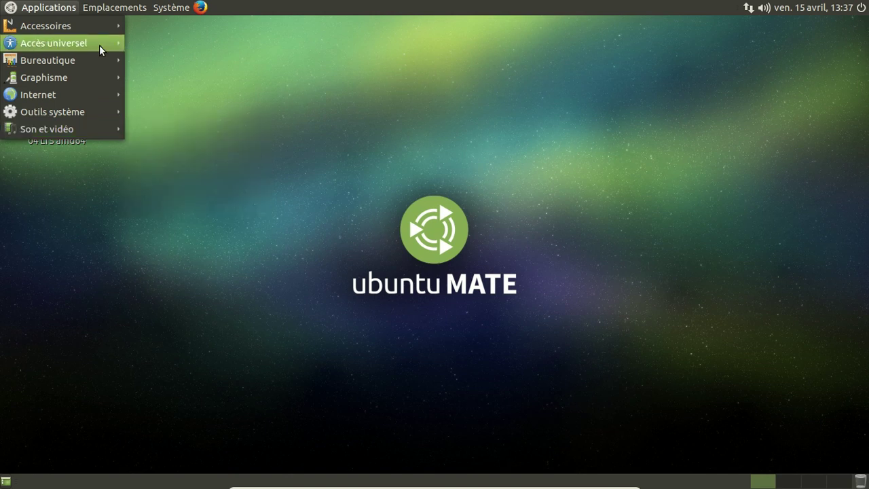
# Review the available system administration tools and the appearance, network, hardware and personal preferences
pyautogui.moveTo(112, 10)
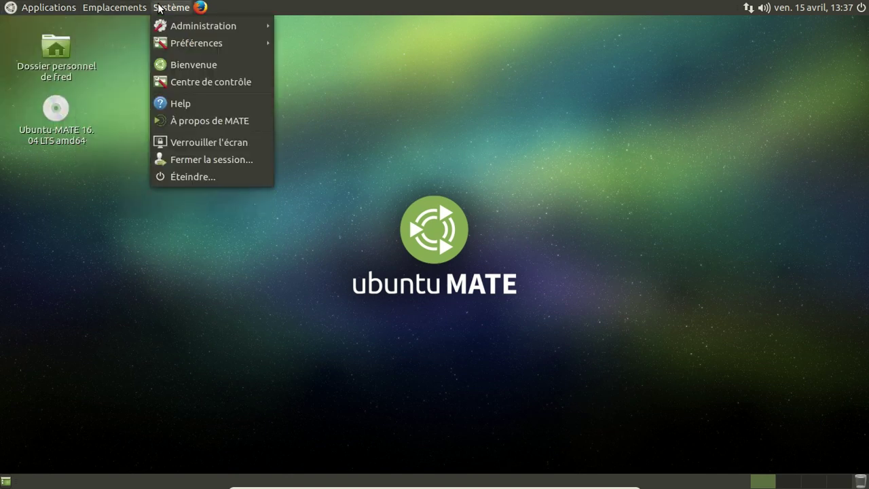
pyautogui.moveTo(166, 30)
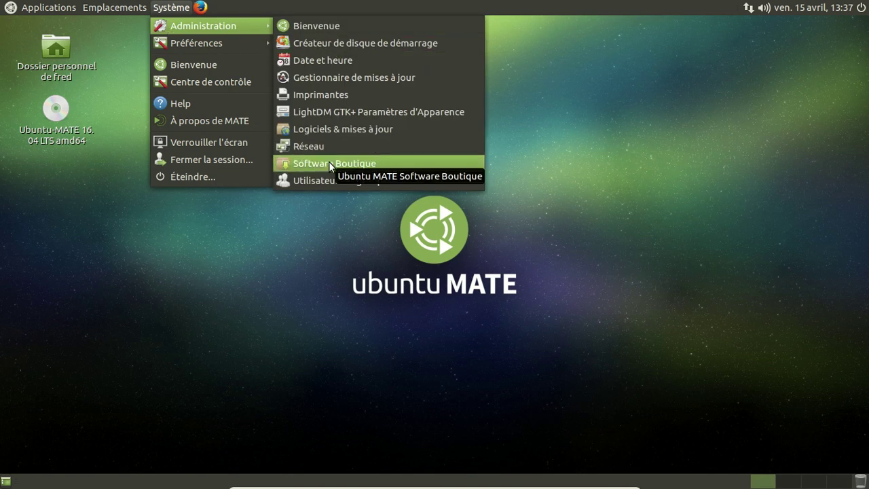
pyautogui.moveTo(219, 43)
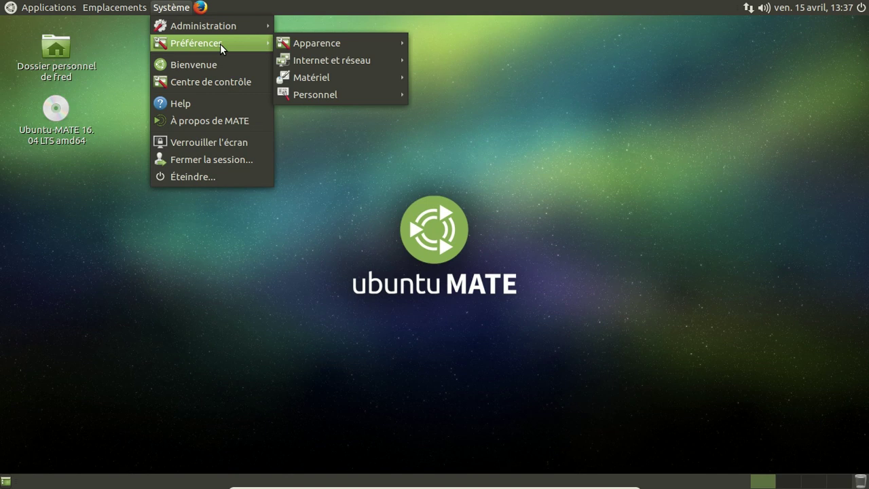
pyautogui.moveTo(351, 43)
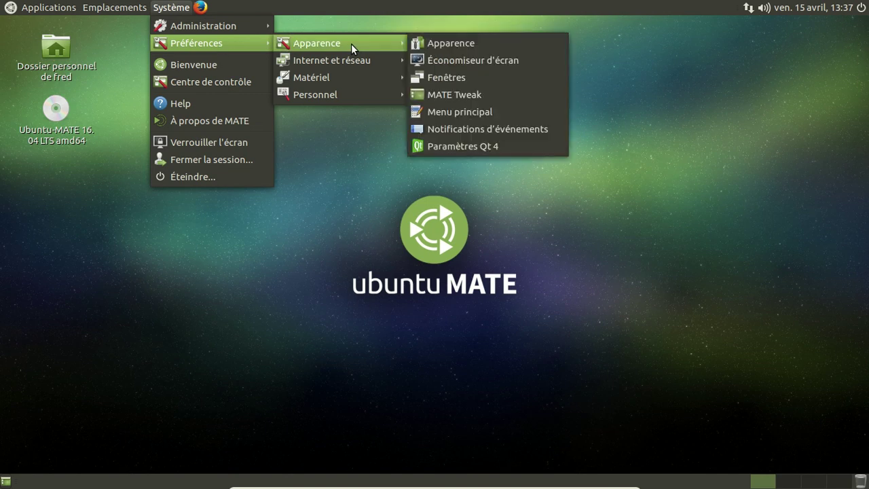
pyautogui.moveTo(348, 65)
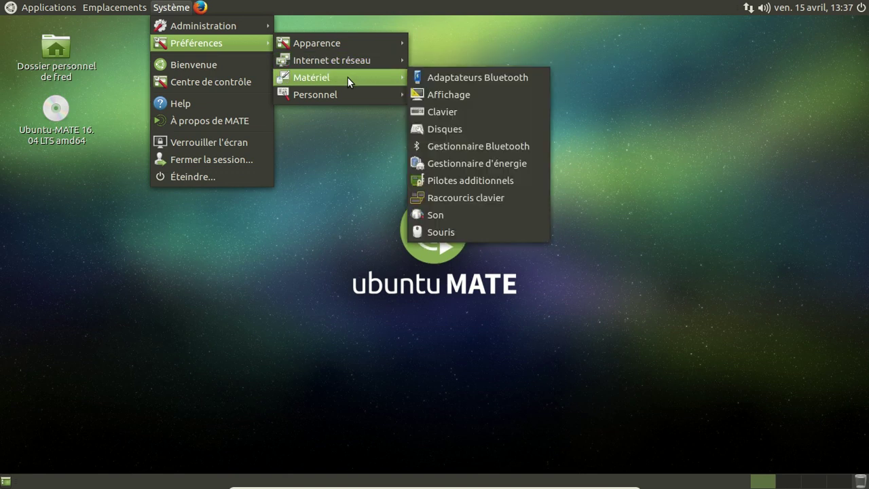
pyautogui.moveTo(339, 95)
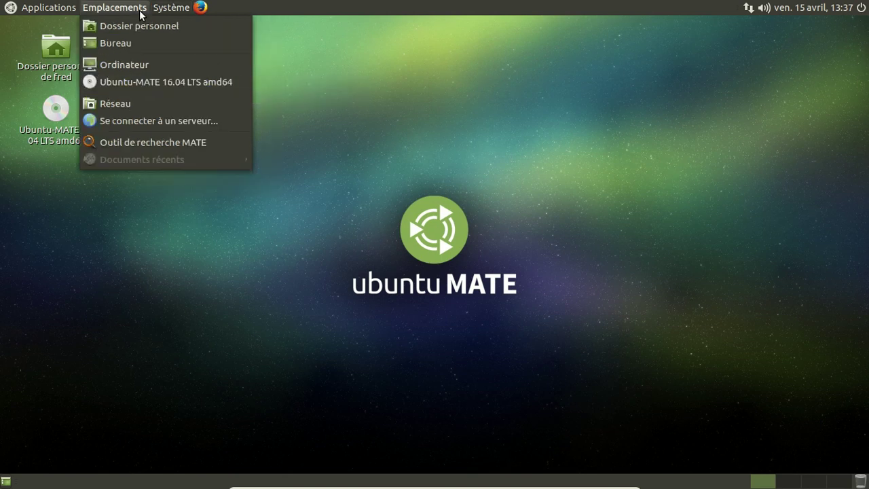
# Open the personal home folder from the desktop to view its contents, and close the file manager
pyautogui.click(57, 55)
pyautogui.click(57, 55)
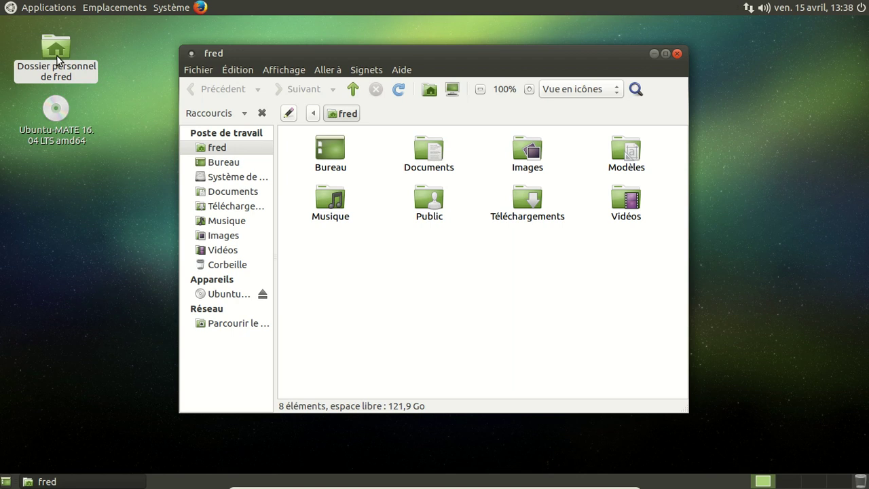
pyautogui.click(677, 54)
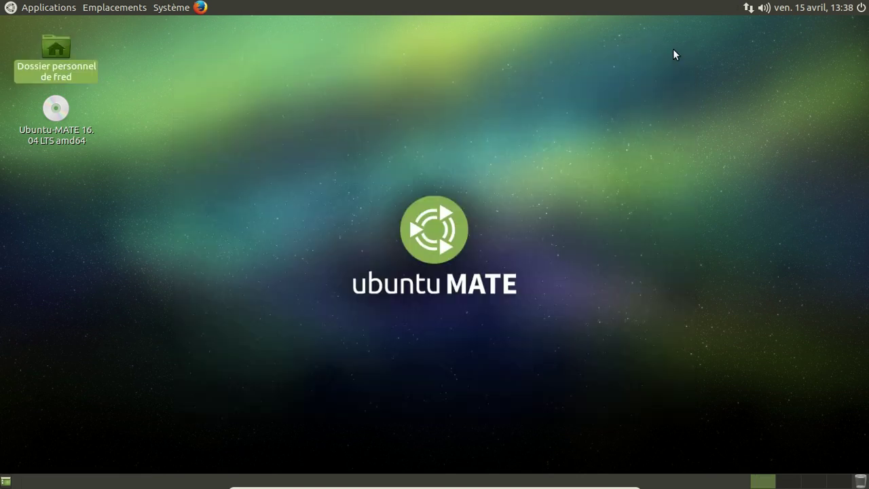
# Add Cazaux, France as a location in the clock preferences, and close the preferences and the calendar
pyautogui.click(784, 13)
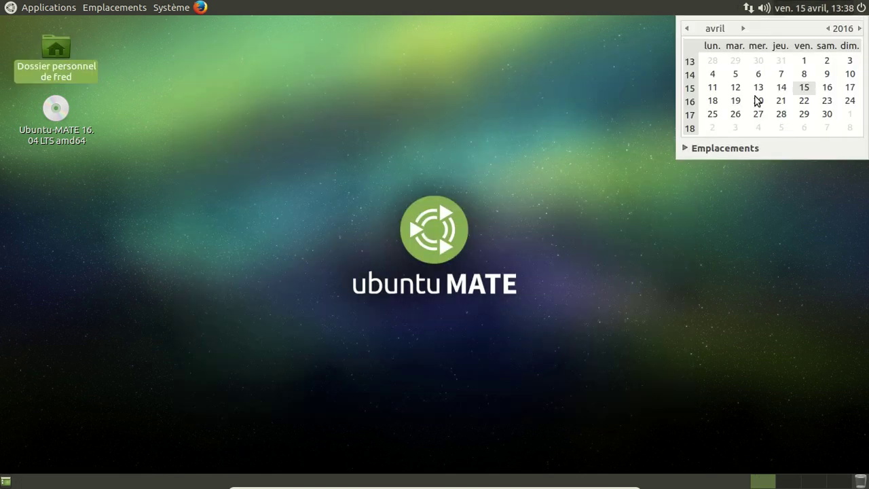
pyautogui.click(695, 148)
pyautogui.click(841, 151)
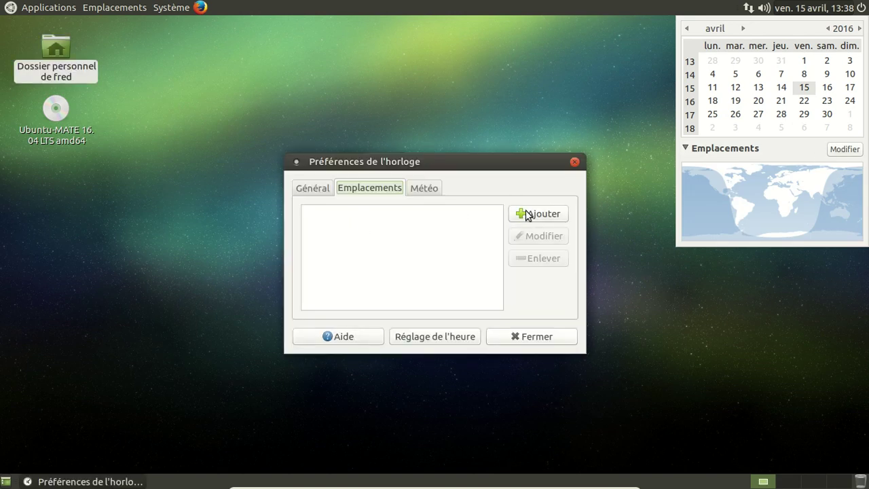
pyautogui.click(526, 215)
pyautogui.write('Caz')
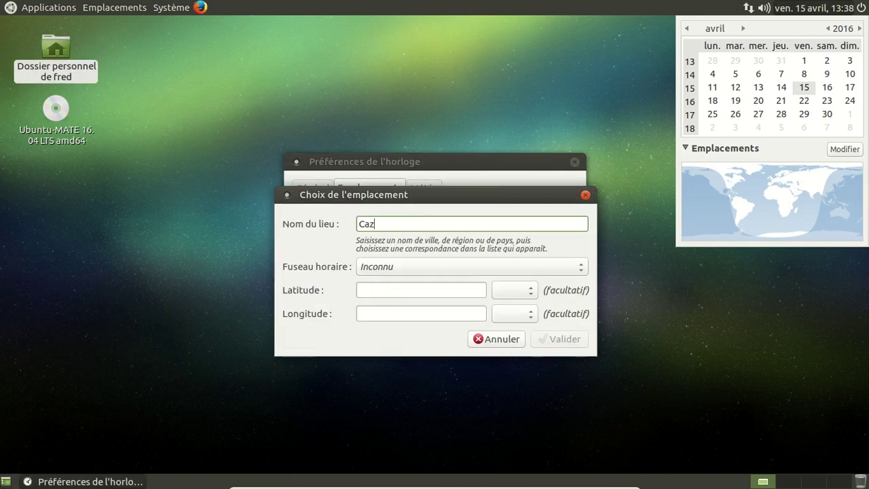
pyautogui.click(416, 234)
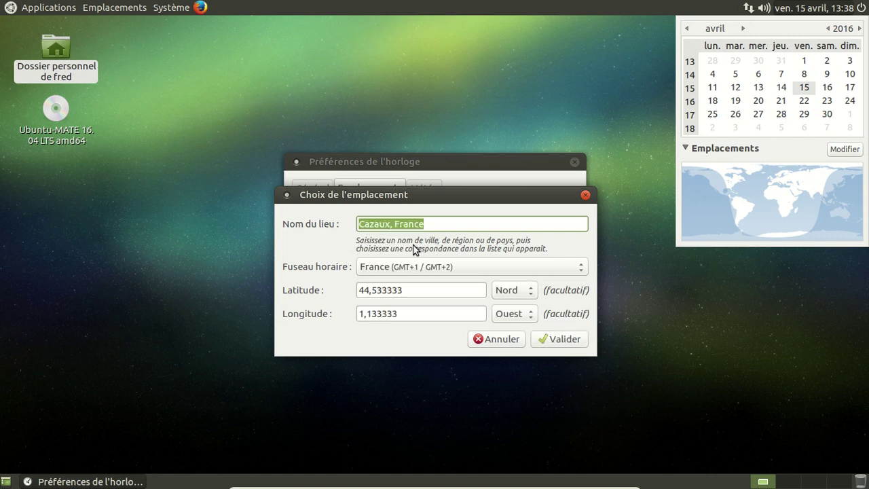
pyautogui.click(539, 339)
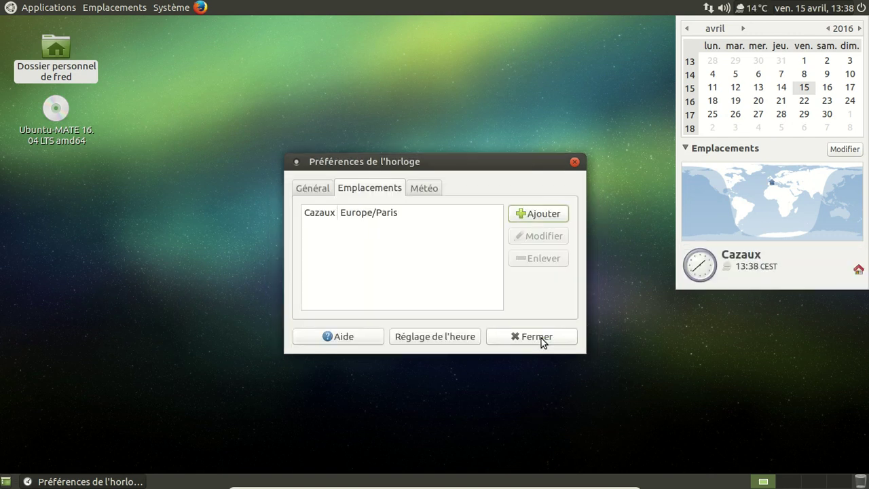
pyautogui.click(574, 162)
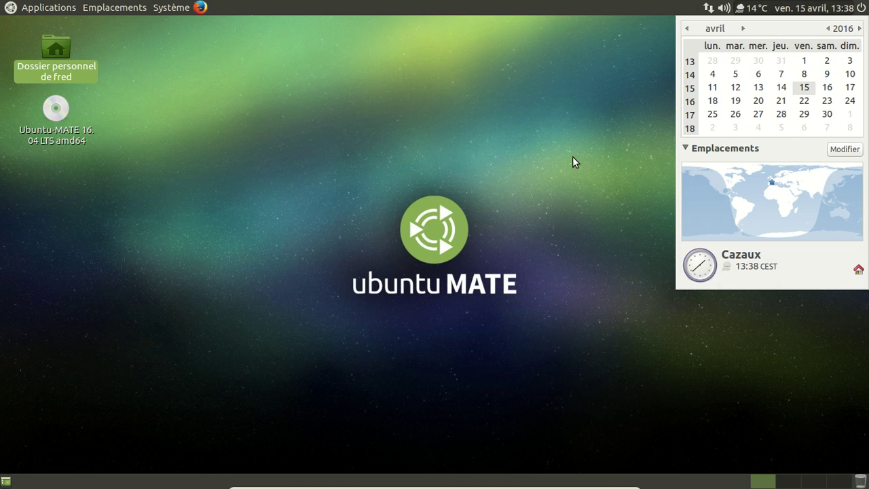
pyautogui.click(762, 11)
pyautogui.click(379, 43)
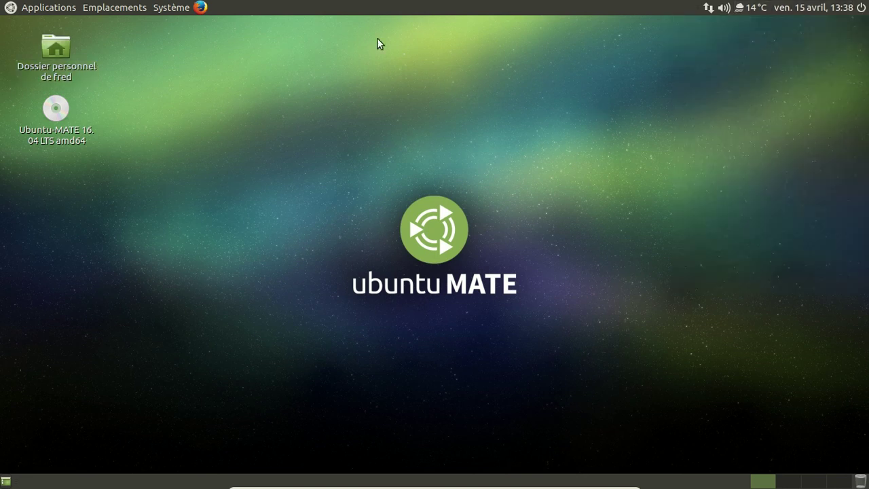
# Launch LibreOffice Writer and display its version information
pyautogui.click(47, 8)
pyautogui.moveTo(47, 59)
pyautogui.click(182, 148)
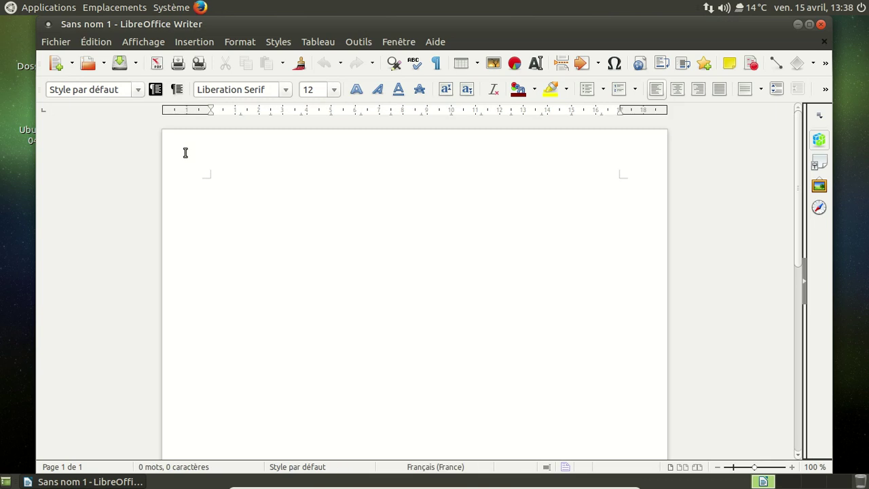
pyautogui.click(431, 42)
pyautogui.click(463, 129)
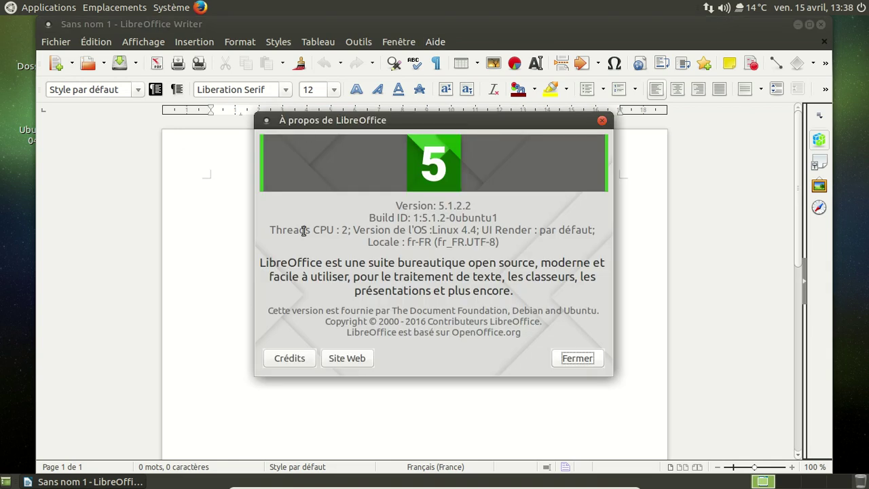
# Close the LibreOffice version information, review the available text styles in Writer, and close Writer
pyautogui.click(601, 120)
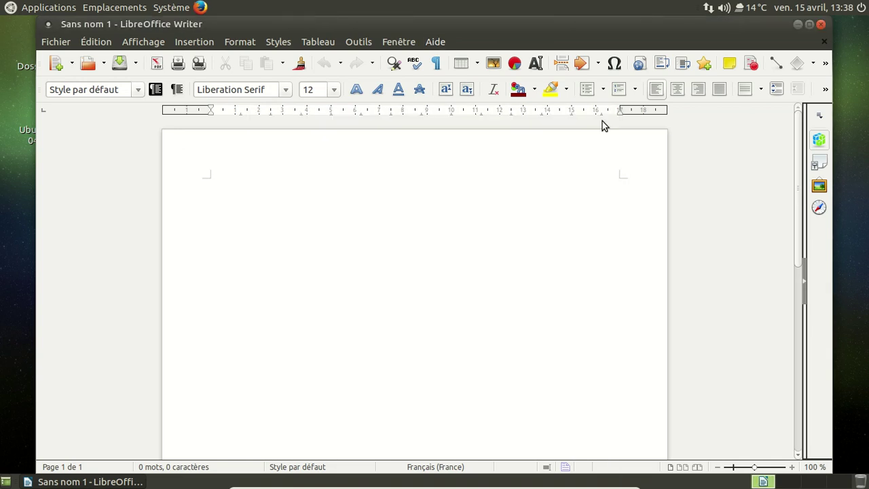
pyautogui.click(280, 43)
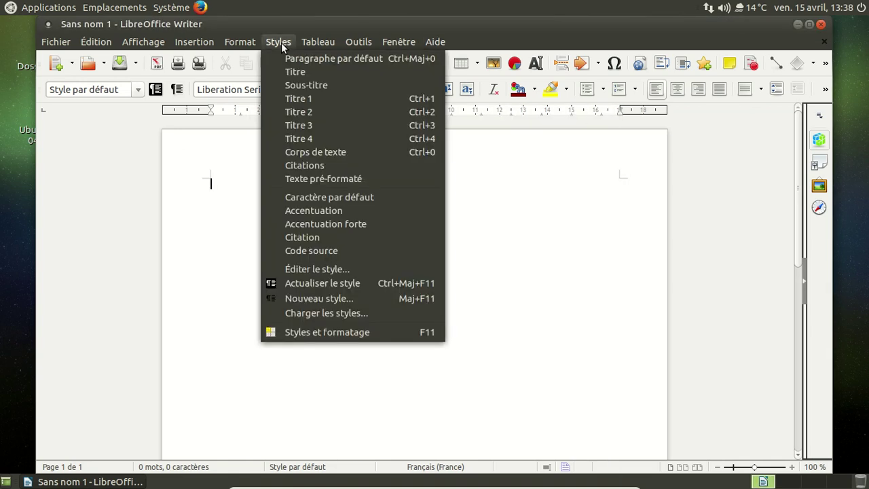
pyautogui.click(281, 42)
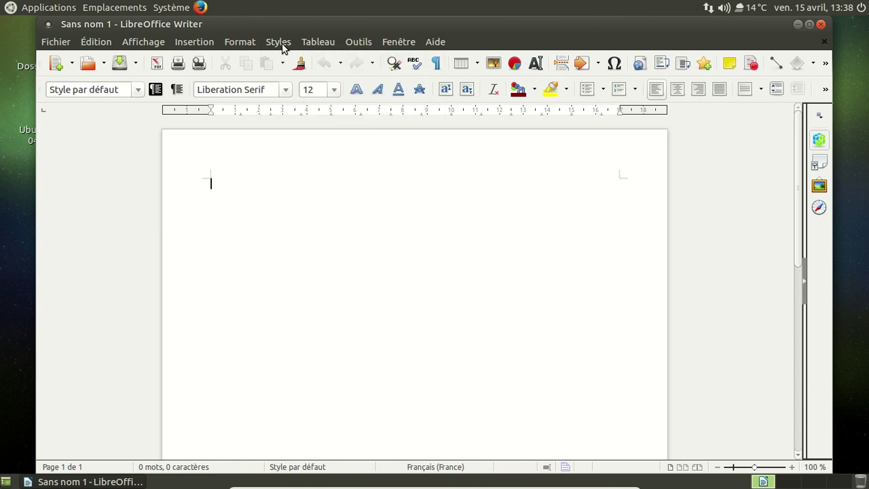
pyautogui.click(821, 24)
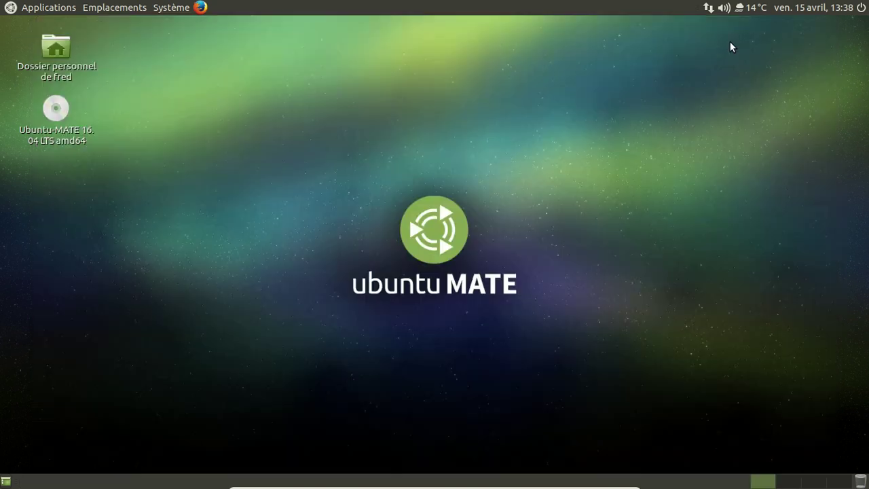
# Launch Firefox, close the privacy welcome page, and view the browser's version information before dismissing it
pyautogui.click(46, 6)
pyautogui.moveTo(105, 76)
pyautogui.click(199, 7)
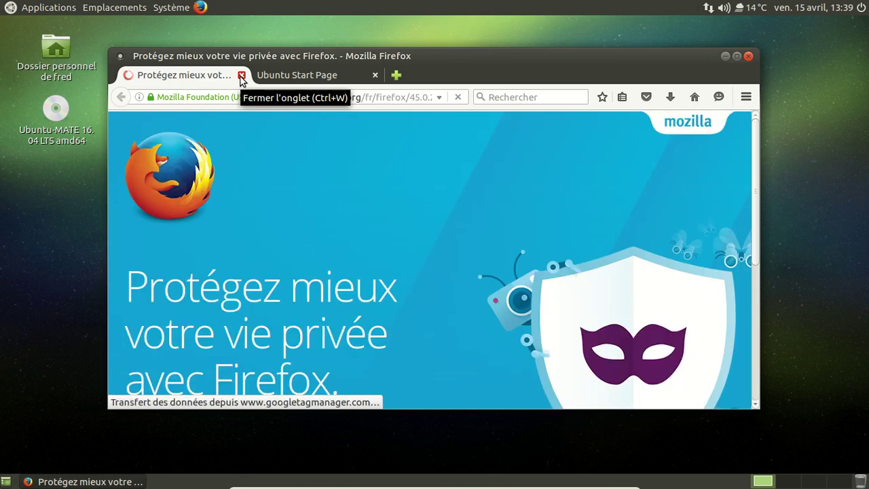
pyautogui.click(241, 75)
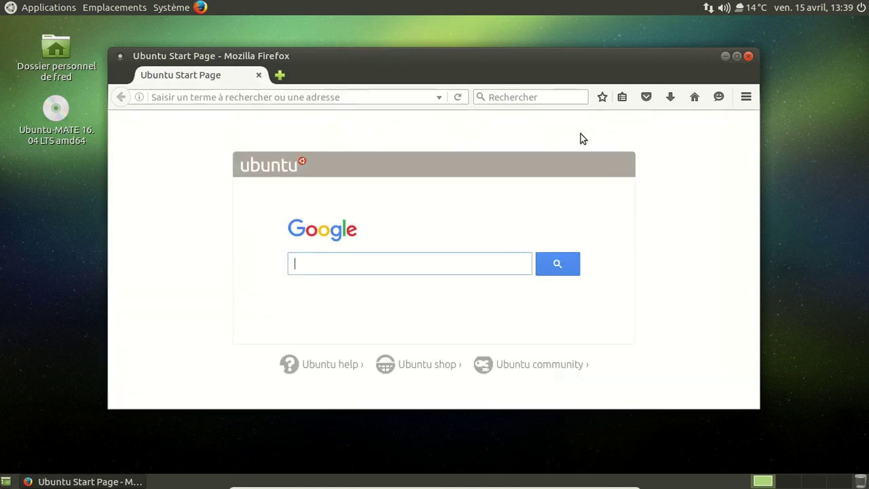
pyautogui.click(745, 97)
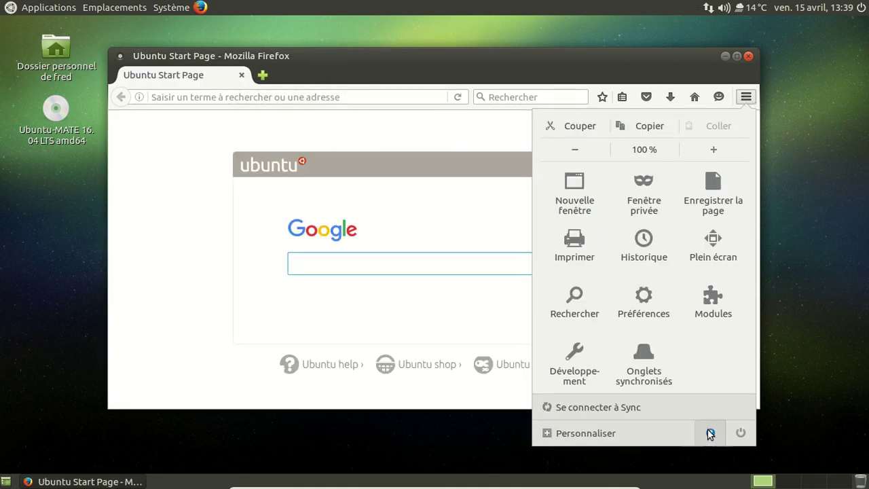
pyautogui.click(632, 289)
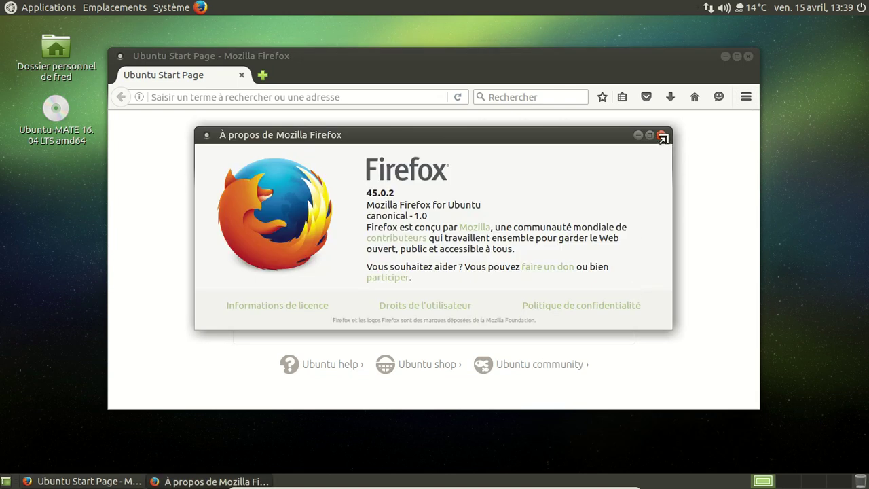
pyautogui.click(663, 136)
# Search the Firefox add-ons catalogue for "ublock" and install uBlock Origin
pyautogui.click(744, 98)
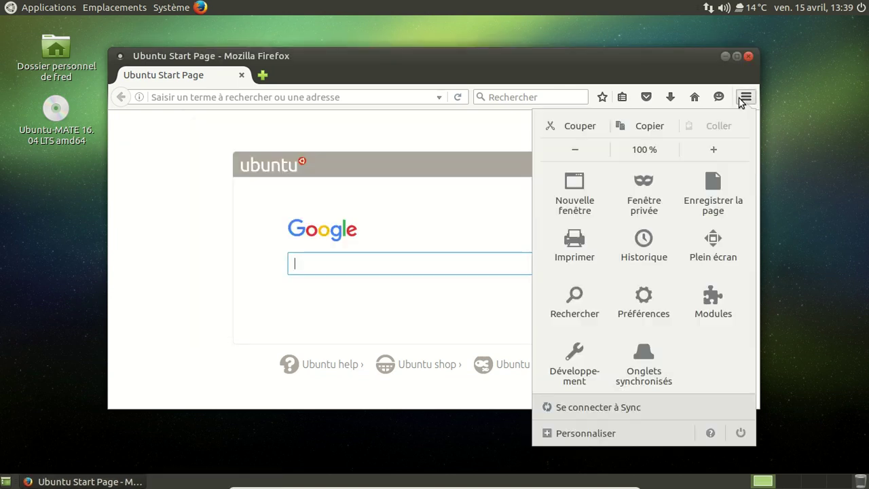
pyautogui.click(714, 302)
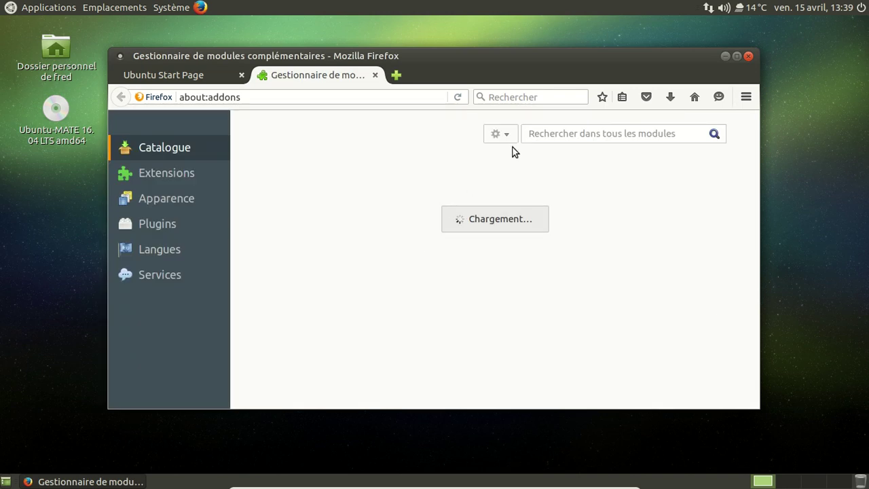
pyautogui.click(555, 134)
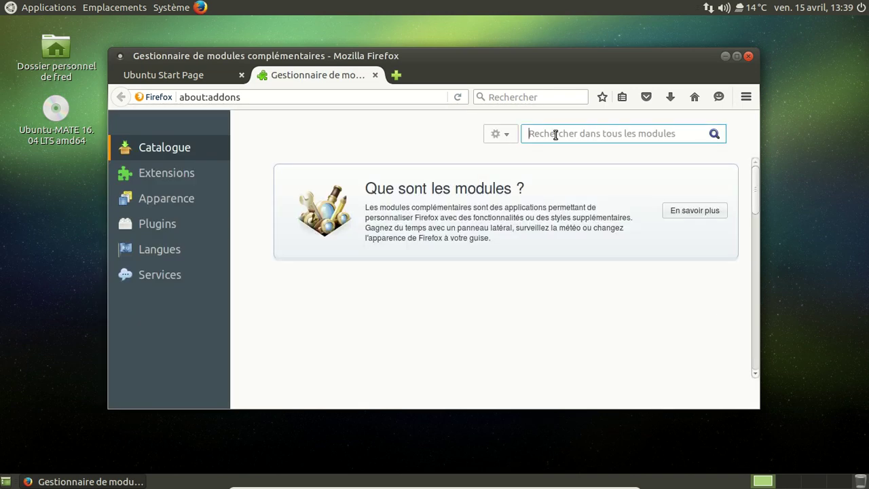
pyautogui.write('ubloc')
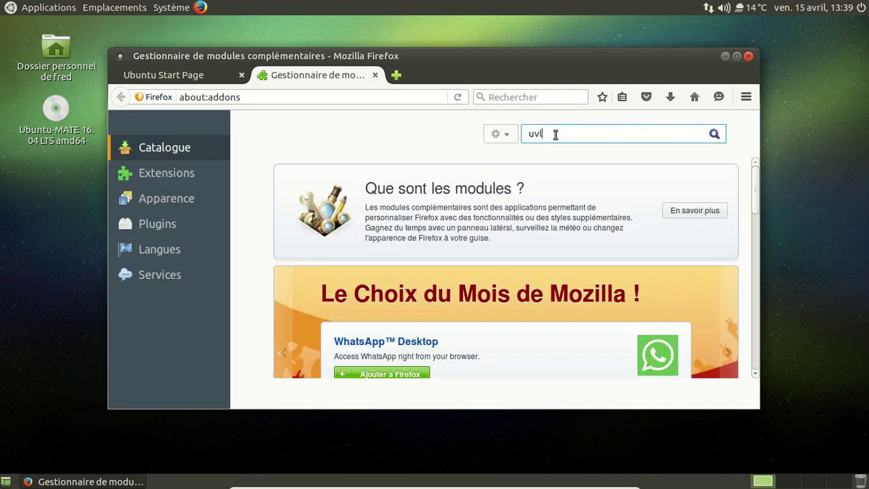
pyautogui.write('k')
pyautogui.press('Return')
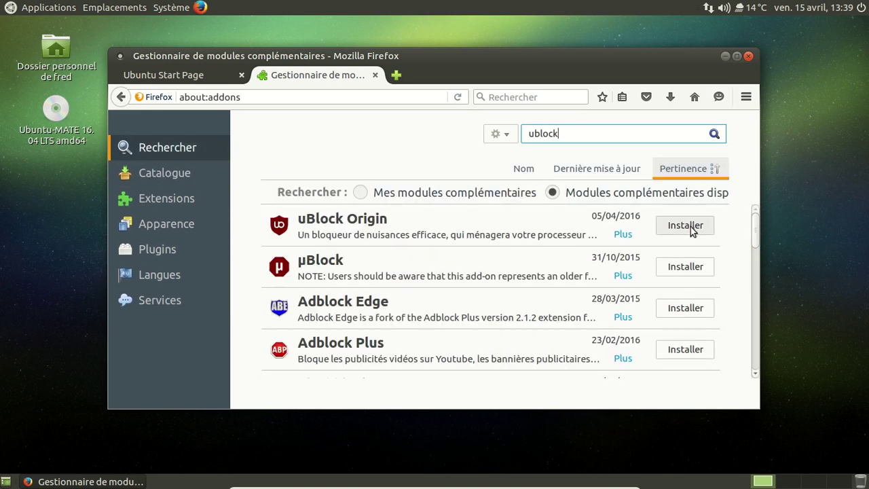
pyautogui.click(689, 227)
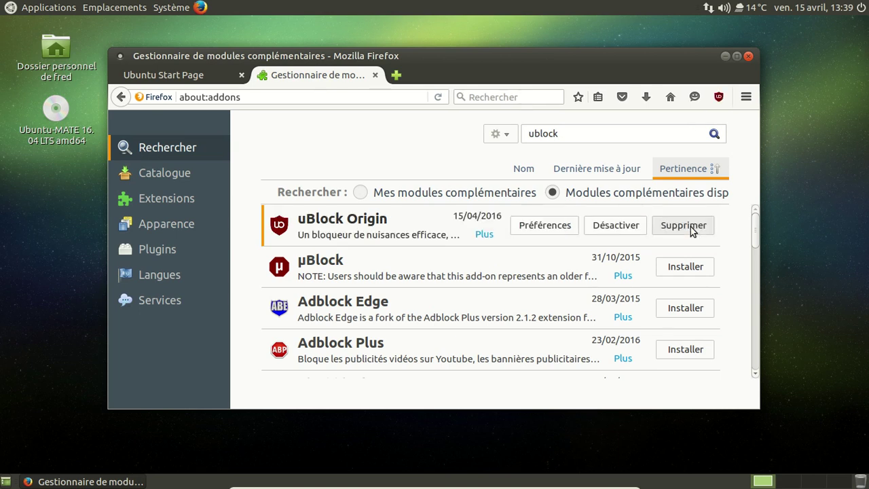
# Start updating uBlock Origin's filter lists from its dashboard, and close the add-ons manager and Ubuntu Start Page
pyautogui.click(375, 75)
pyautogui.click(722, 99)
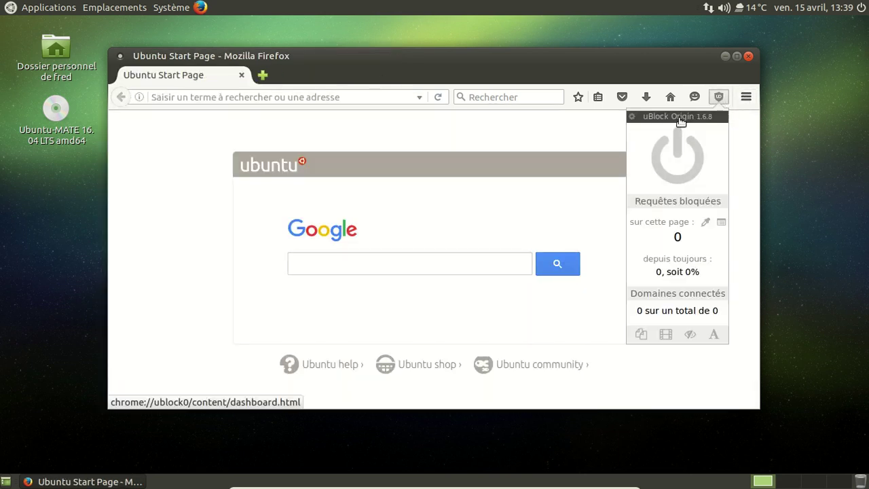
pyautogui.click(680, 121)
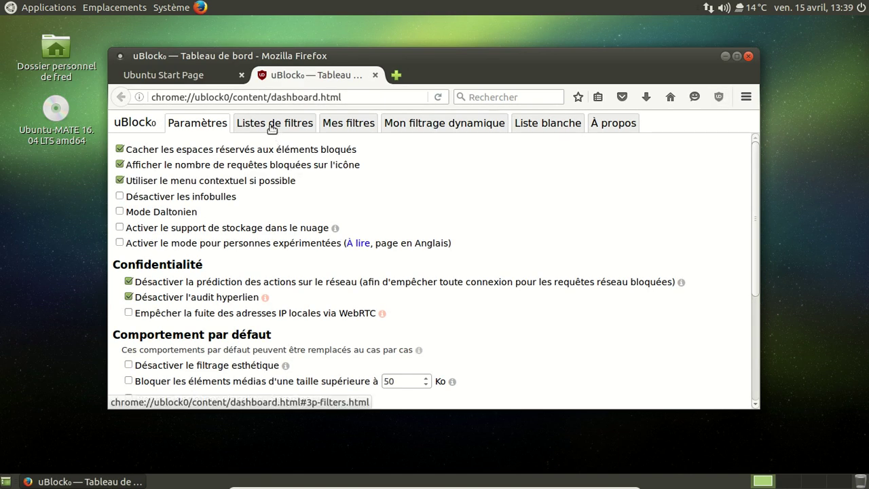
pyautogui.click(271, 124)
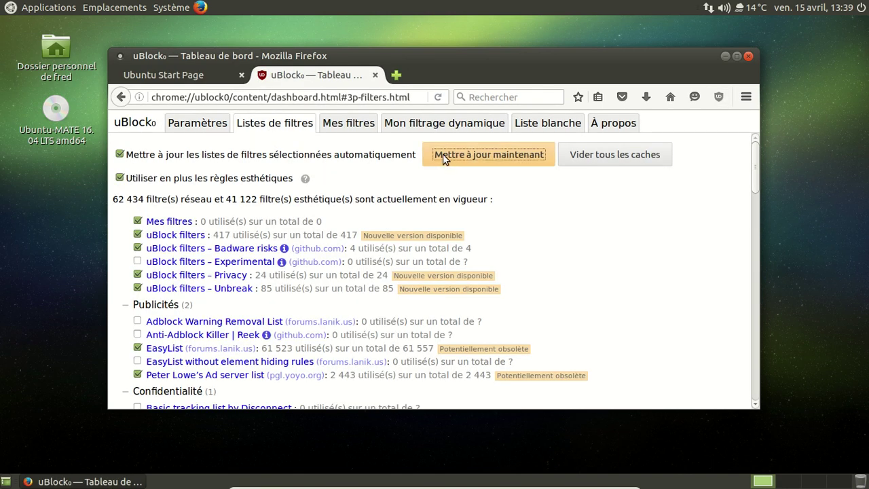
pyautogui.click(445, 156)
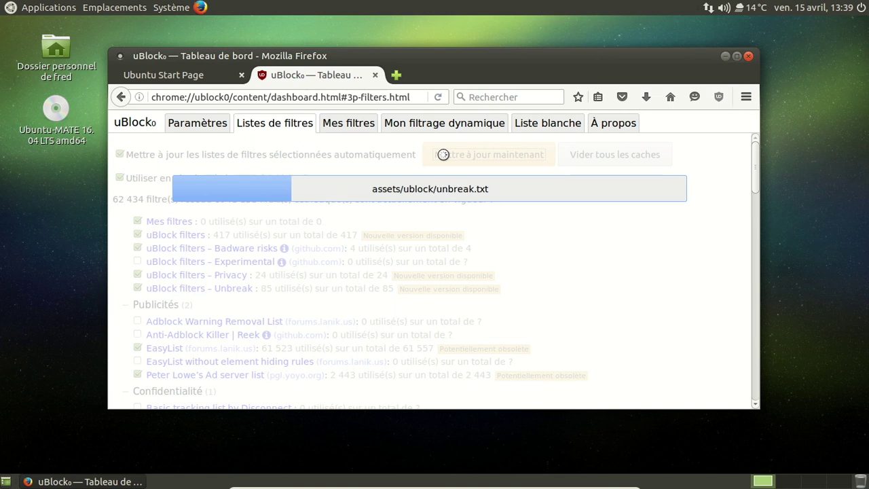
pyautogui.click(241, 75)
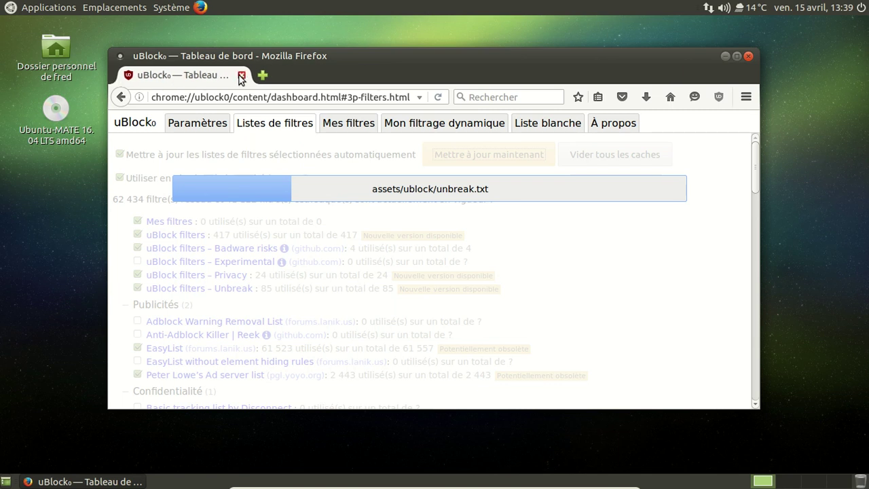
# Launch Software Boutique from the system administration tools and dismiss Firefox's data-sharing notice
pyautogui.click(160, 8)
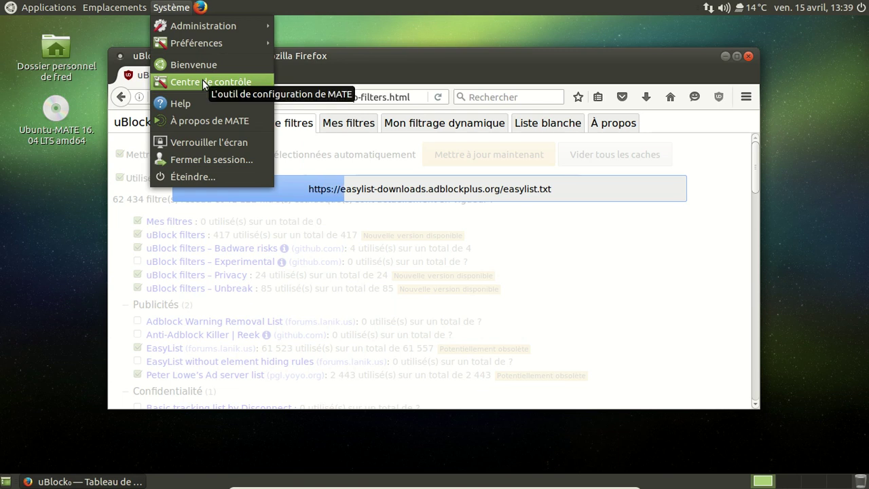
pyautogui.moveTo(210, 25)
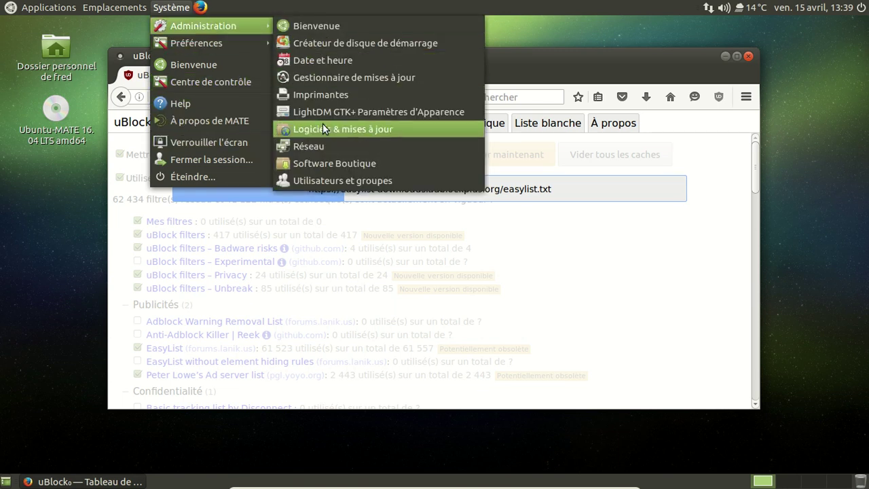
pyautogui.click(327, 164)
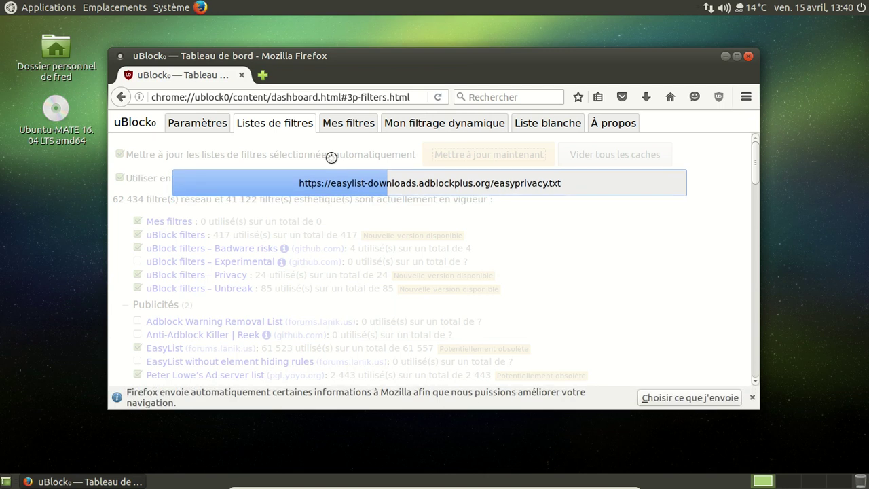
pyautogui.click(751, 399)
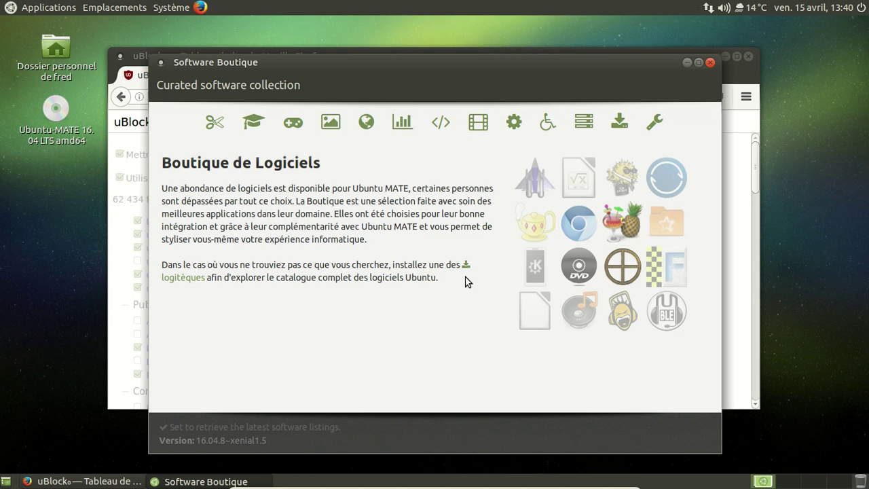
# Examine the Accessoires category, toggling the hiding of proprietary software on and off and reviewing the available subcategory filters
pyautogui.click(214, 126)
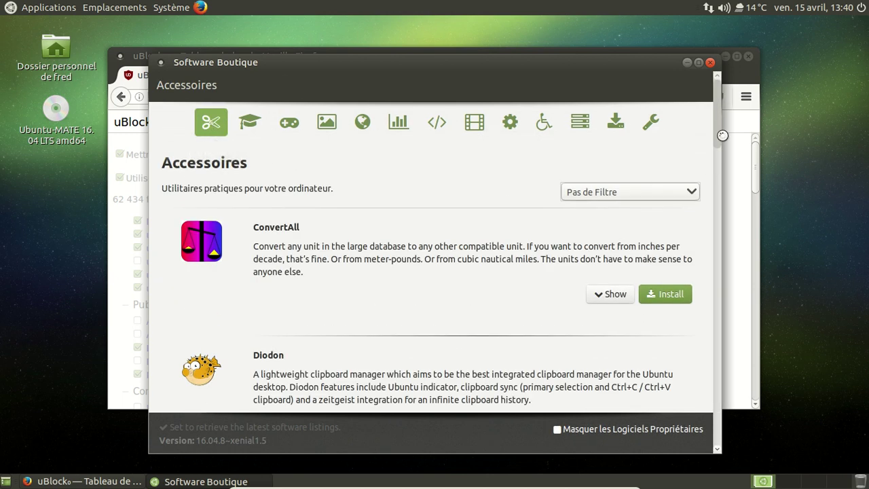
pyautogui.click(569, 428)
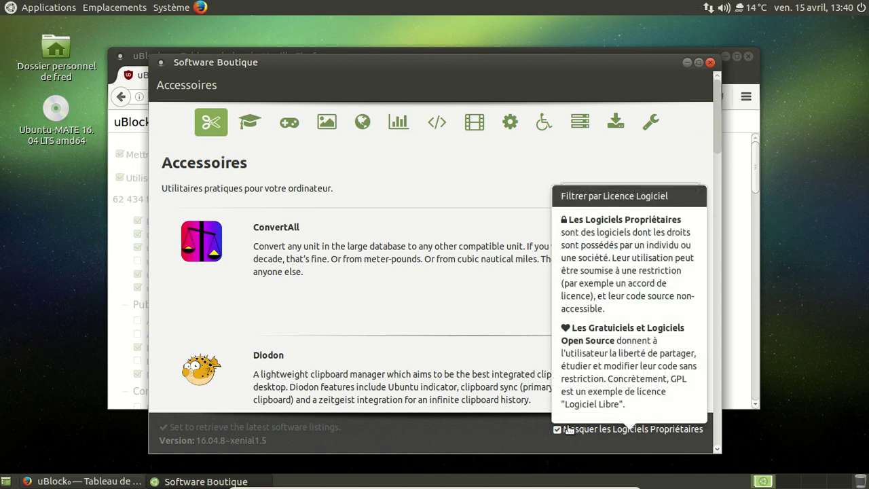
pyautogui.click(569, 429)
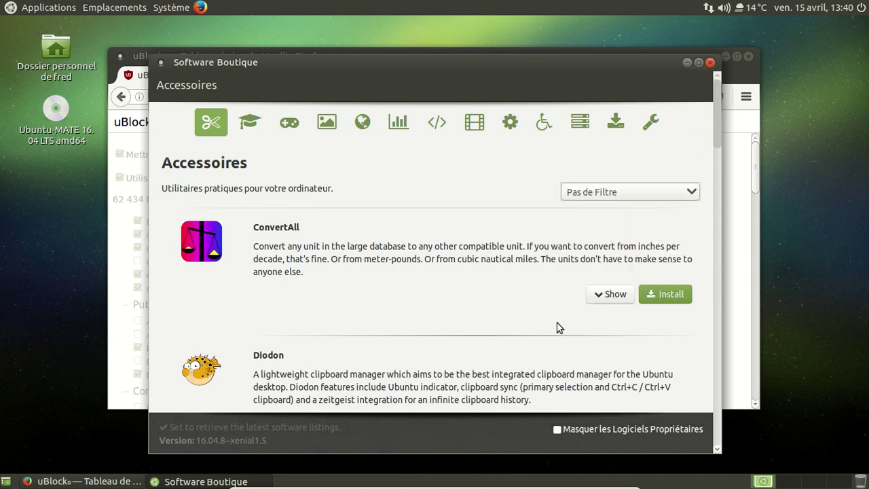
pyautogui.click(626, 194)
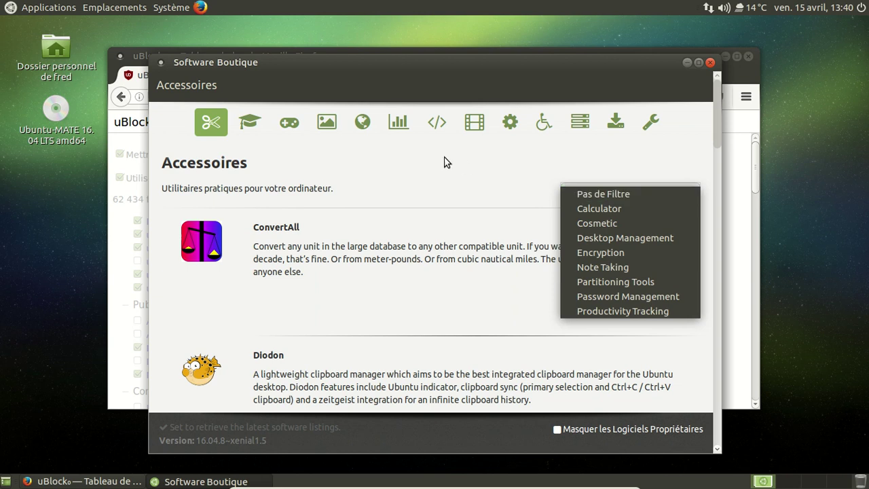
pyautogui.click(446, 161)
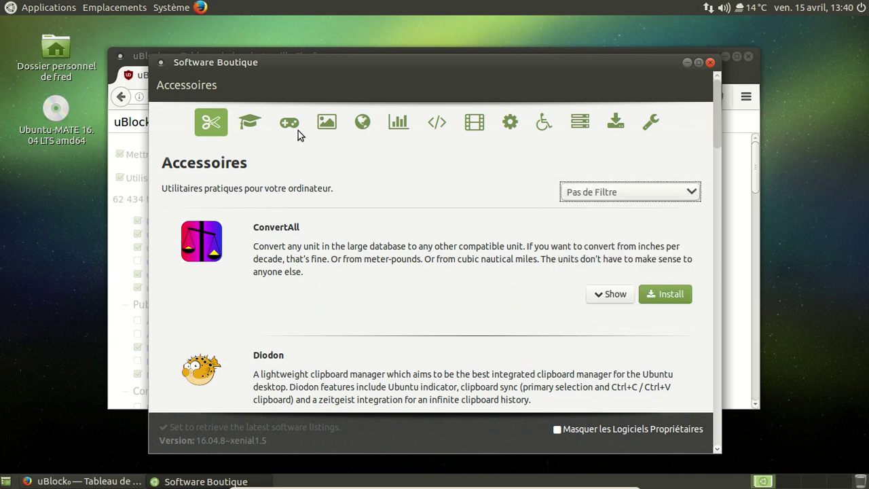
# Browse the software offered in the Éducation category and the Jeux category
pyautogui.click(251, 122)
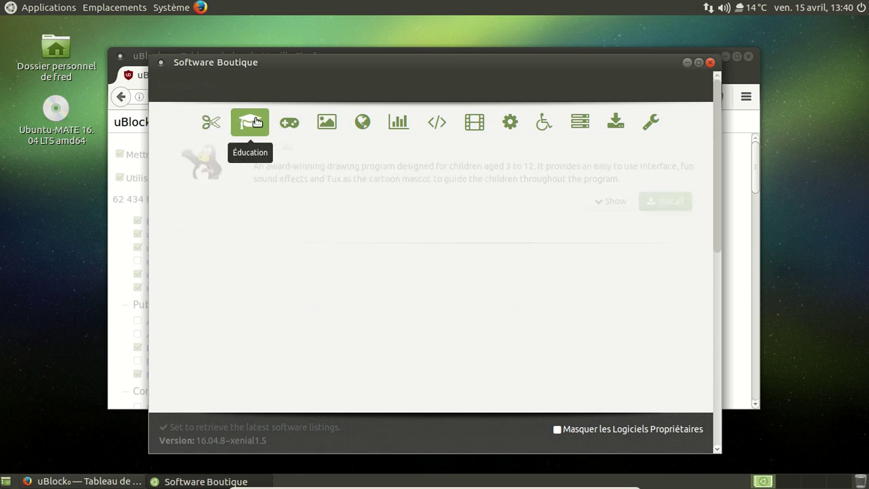
pyautogui.moveTo(721, 186)
pyautogui.mouseDown()
pyautogui.moveTo(705, 378)
pyautogui.moveTo(702, 149)
pyautogui.mouseUp()
pyautogui.click(295, 126)
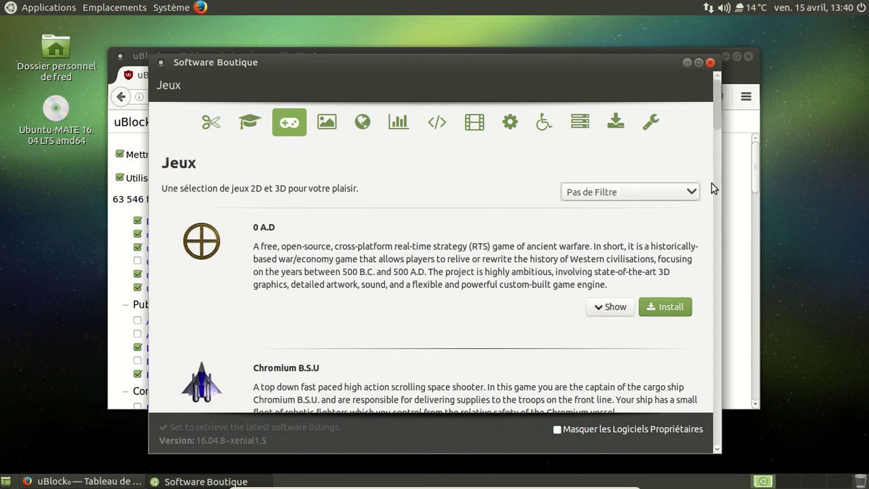
pyautogui.moveTo(718, 114); pyautogui.dragTo(713, 185)
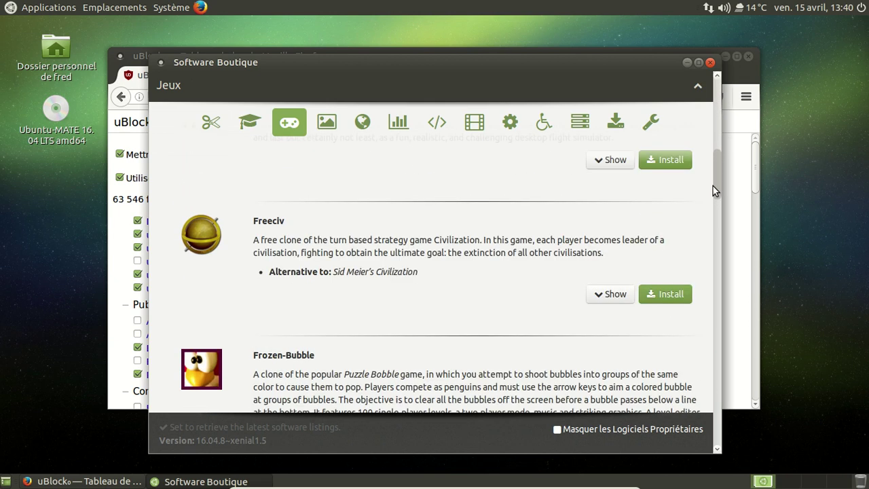
# Review Freeciv's details in the Jeux category and start installing the game
pyautogui.click(614, 232)
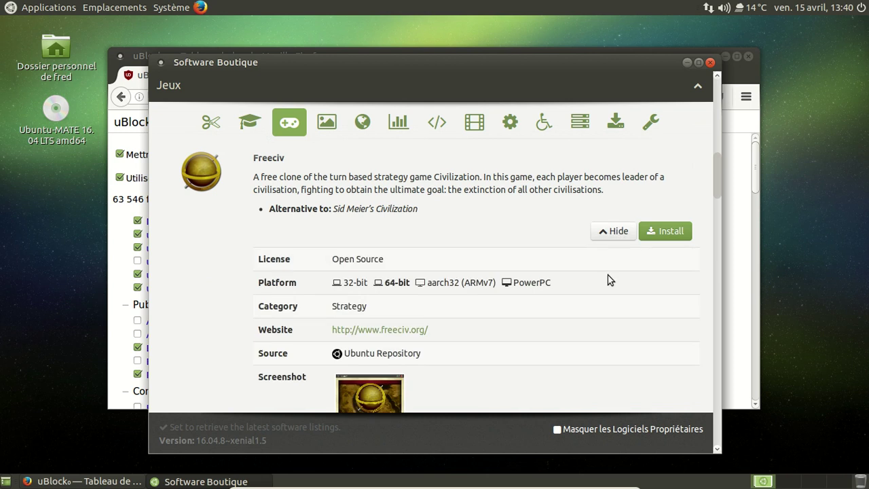
pyautogui.scroll(-1, 607, 275)
pyautogui.scroll(-2, 607, 275)
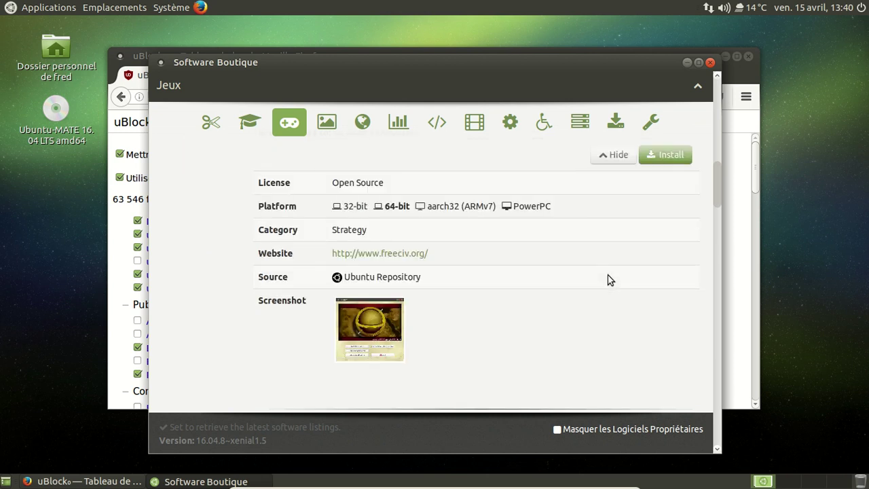
pyautogui.scroll(3, 381, 314)
pyautogui.click(663, 231)
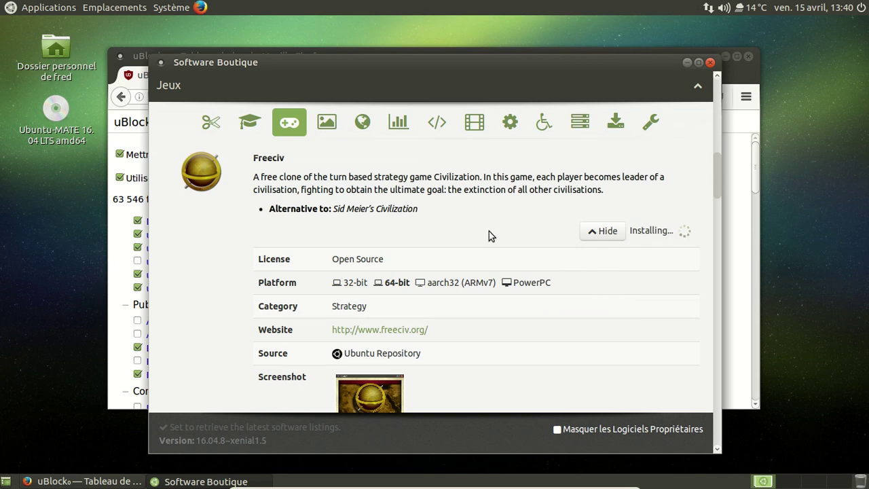
# Close the Firefox window and authorise the Freeciv installation with the account password
pyautogui.click(748, 57)
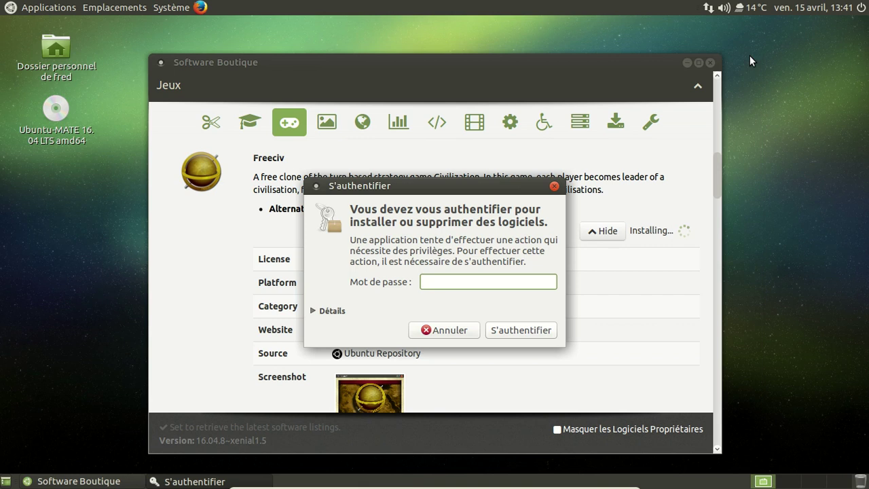
pyautogui.write('******')
pyautogui.press('Return')
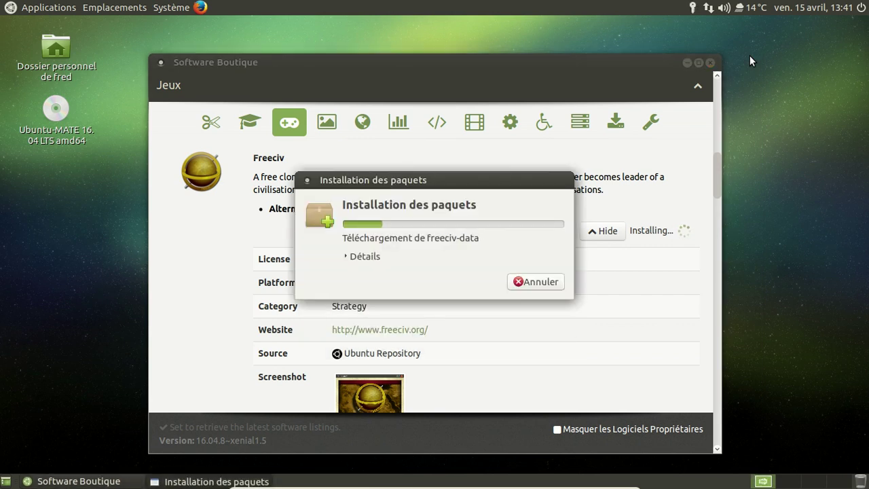
# Inspect the package installation's terminal details, hide them again, and collapse Freeciv's information in the listing
pyautogui.click(362, 257)
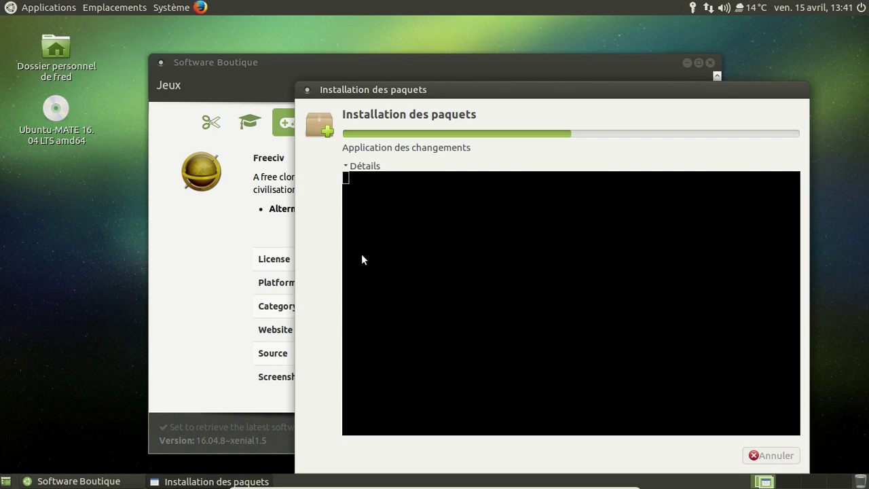
pyautogui.click(346, 167)
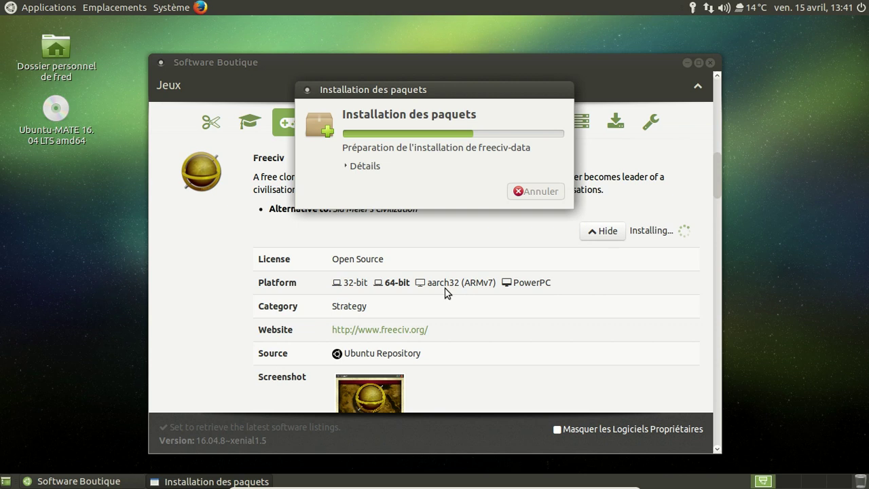
pyautogui.scroll(2, 488, 295)
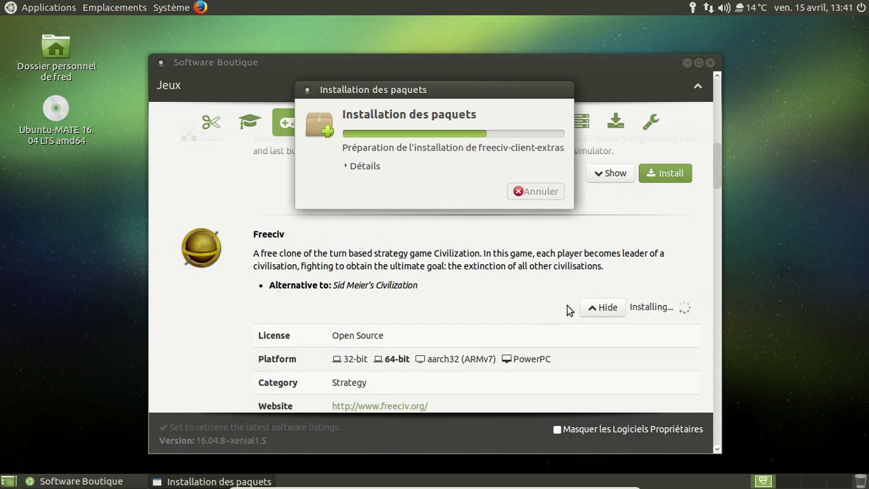
pyautogui.click(586, 309)
# Browse the remaining titles of the Jeux category, from Frozen-Bubble to Teeworlds
pyautogui.scroll(-1, 582, 271)
pyautogui.scroll(-3, 510, 287)
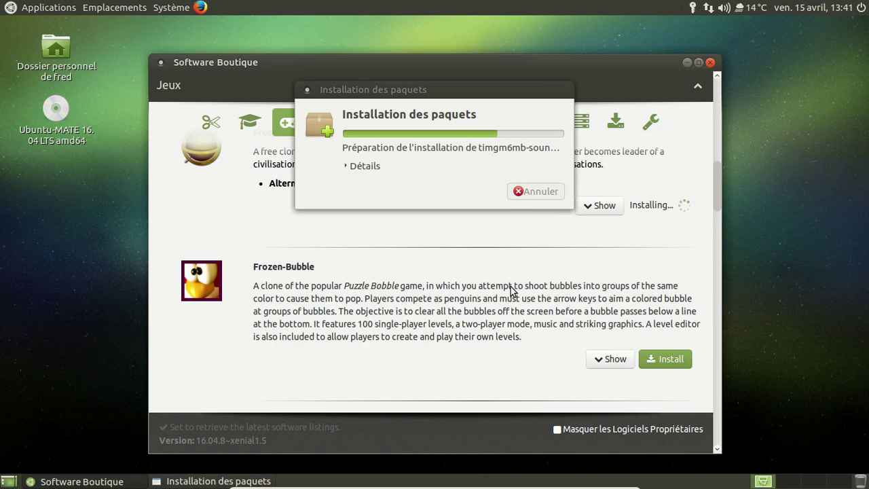
pyautogui.scroll(-11, 510, 289)
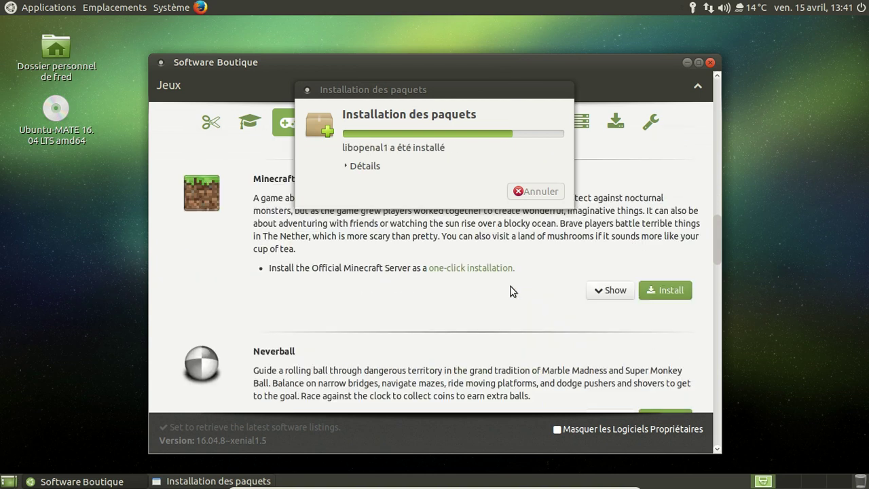
pyautogui.scroll(-10, 512, 291)
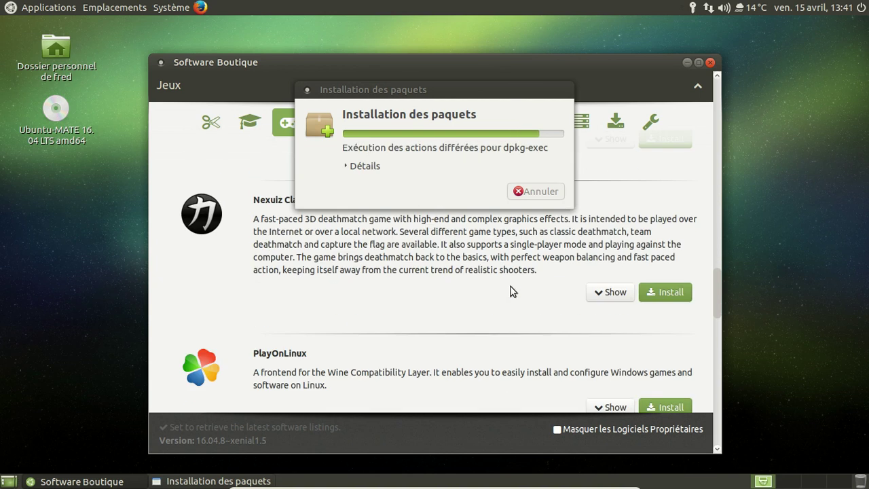
pyautogui.scroll(-11, 511, 287)
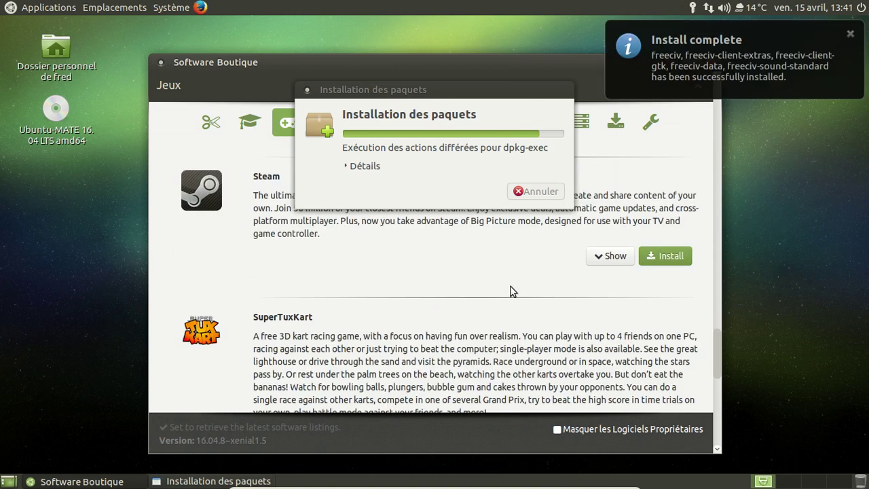
pyautogui.scroll(-4, 511, 291)
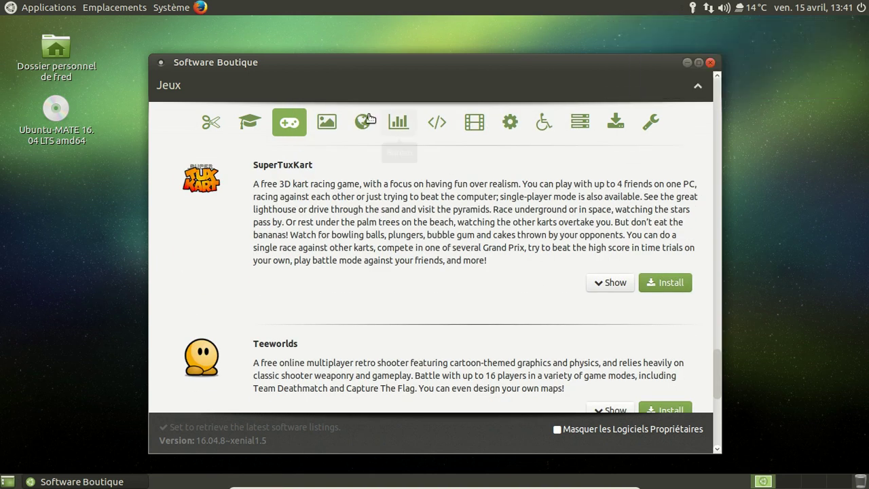
# Find GIMP in the Graphismes category and start installing it
pyautogui.click(327, 122)
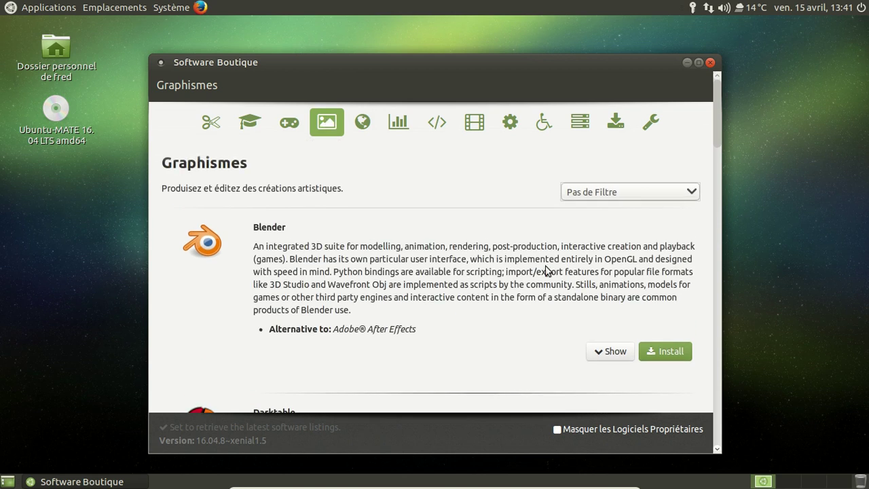
pyautogui.scroll(-8, 560, 240)
pyautogui.scroll(-5, 533, 243)
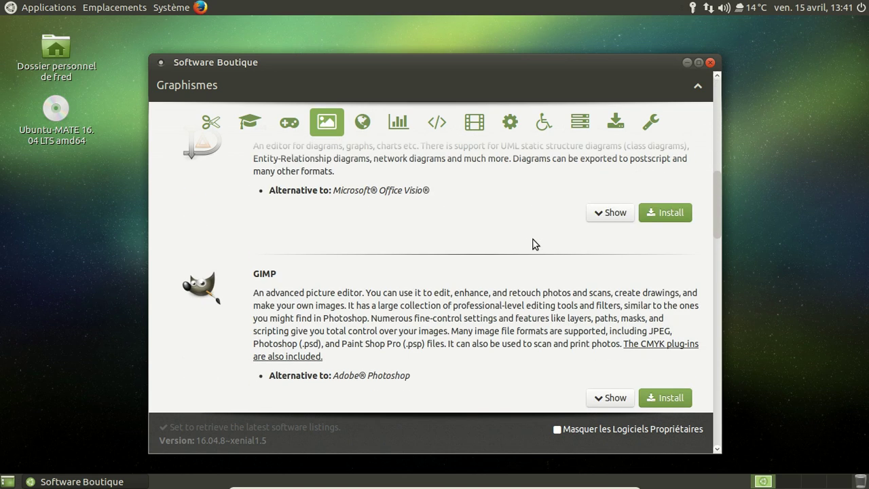
pyautogui.click(664, 297)
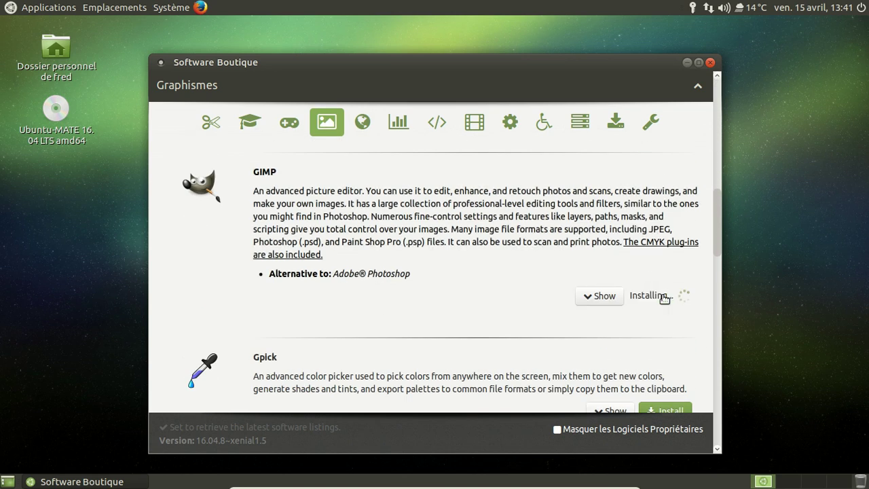
# Display the Internet category and move the package installation window down, clear of the software listing
pyautogui.click(365, 124)
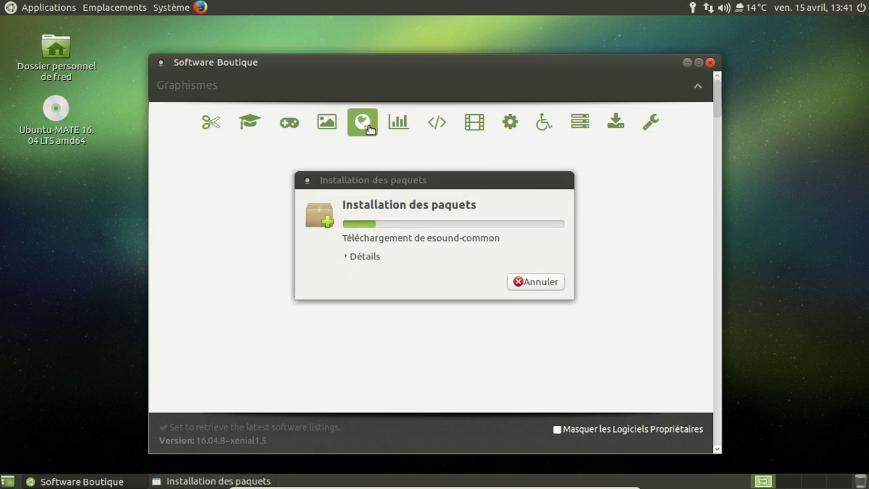
pyautogui.moveTo(499, 181); pyautogui.dragTo(205, 215)
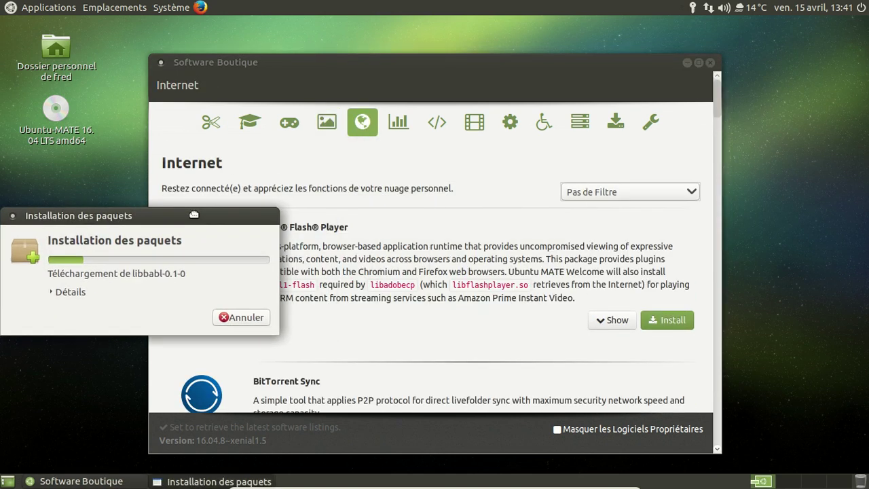
pyautogui.click(207, 217)
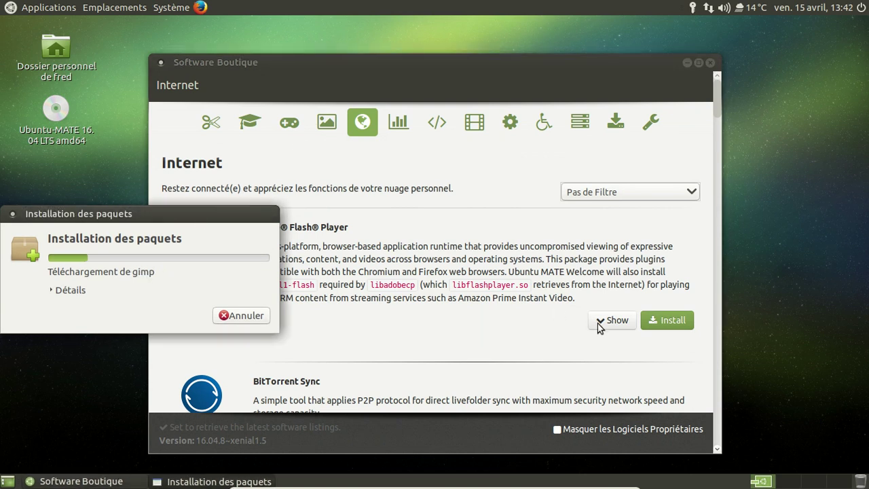
pyautogui.moveTo(199, 219); pyautogui.dragTo(514, 397)
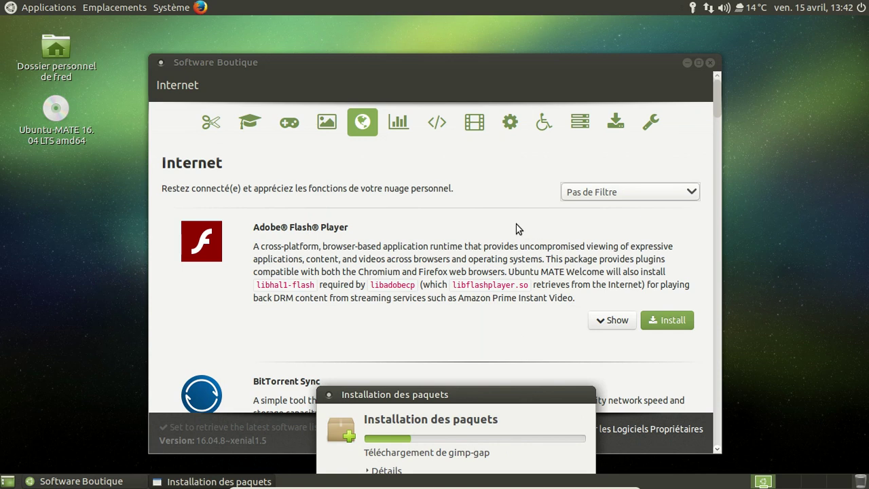
# Examine the software offered in the Internet category down to Zenmap, and check its subcategory filters
pyautogui.scroll(-5, 517, 228)
pyautogui.scroll(-6, 517, 227)
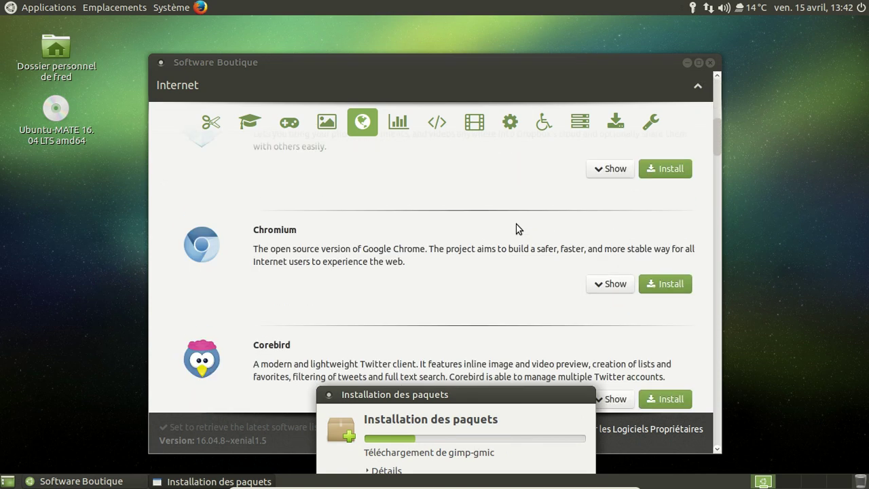
pyautogui.scroll(-6, 517, 227)
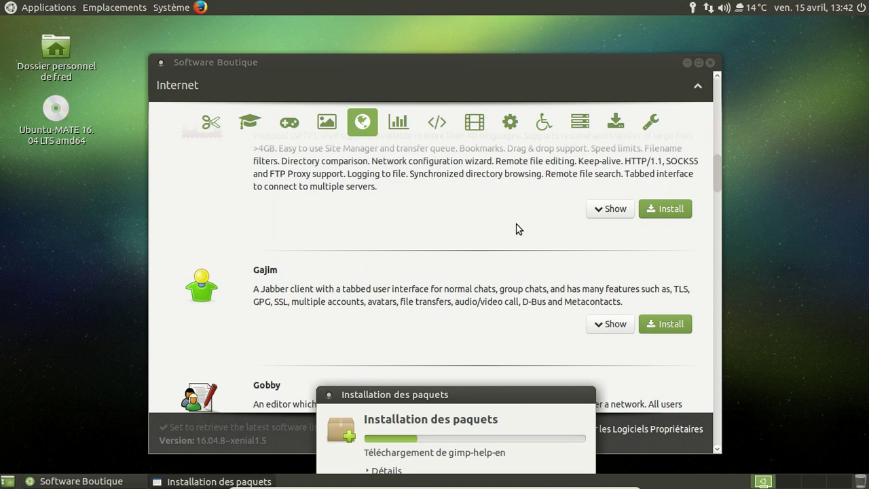
pyautogui.scroll(-2, 518, 228)
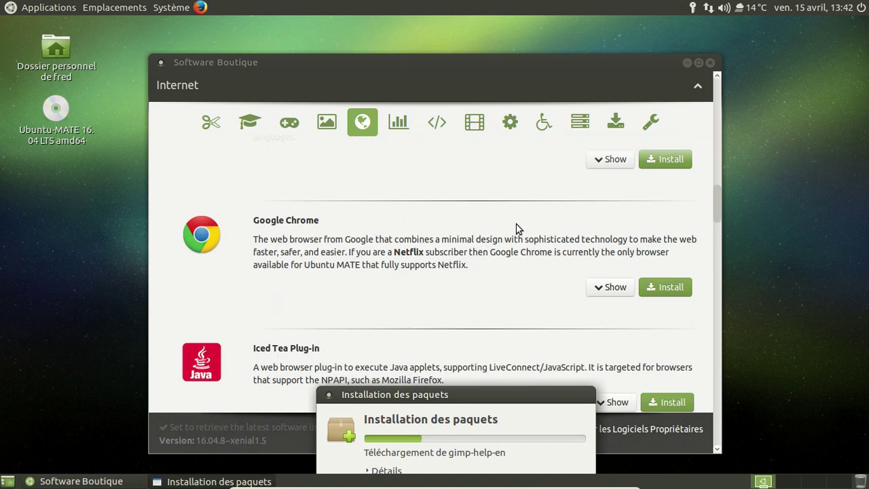
pyautogui.scroll(-5, 518, 227)
pyautogui.scroll(1, 517, 228)
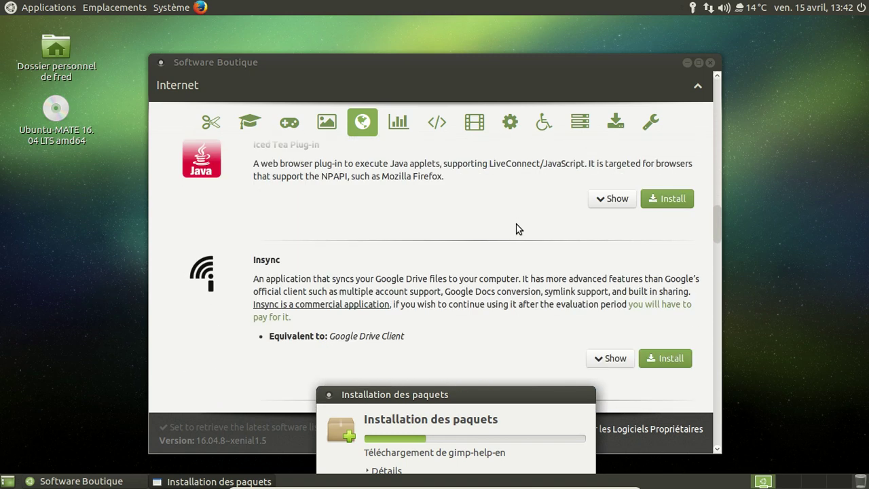
pyautogui.scroll(-6, 517, 228)
pyautogui.scroll(-3, 517, 228)
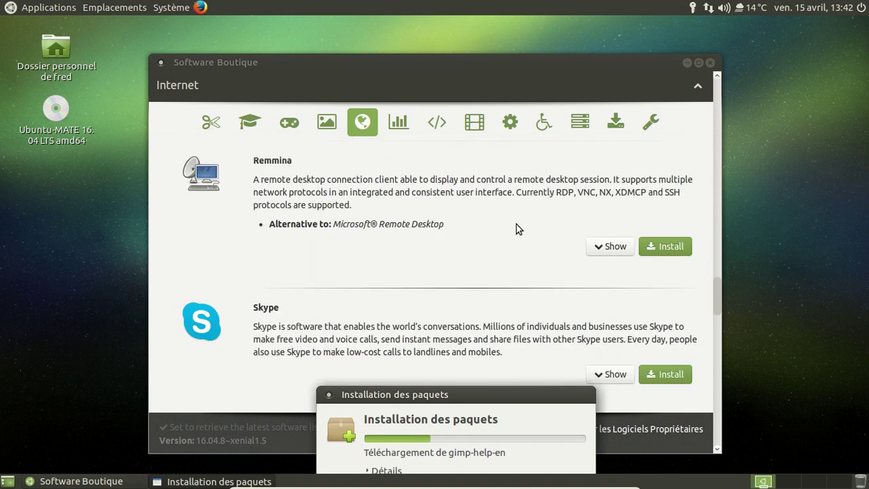
pyautogui.scroll(-10, 518, 229)
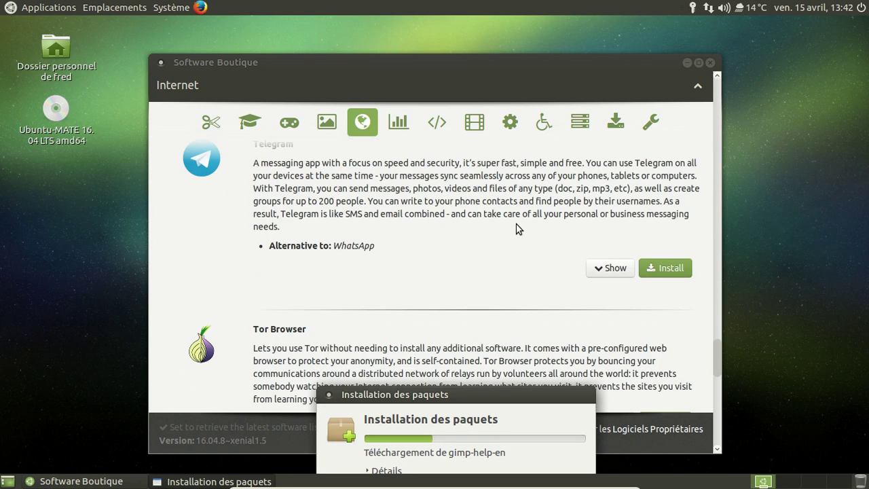
pyautogui.scroll(-8, 517, 228)
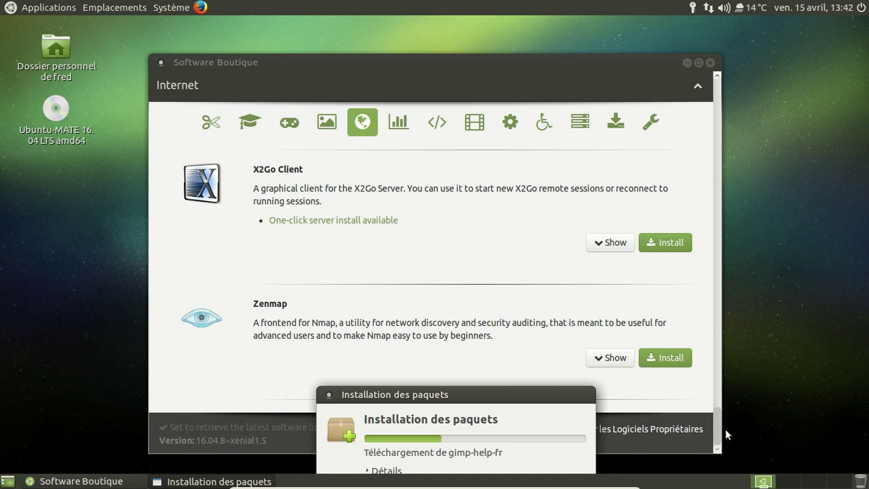
pyautogui.moveTo(719, 432); pyautogui.dragTo(697, 88)
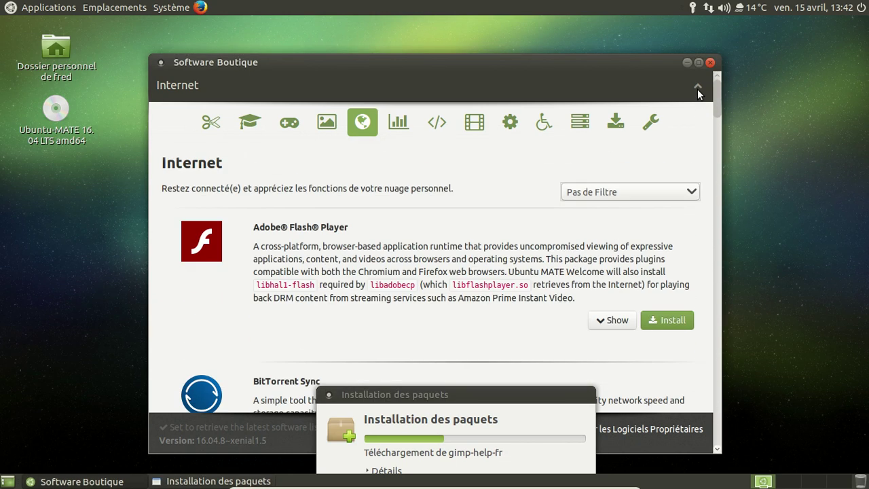
pyautogui.click(636, 190)
pyautogui.click(635, 185)
# Browse the Bureau category, reviewing the LibreOffice, LibreOffice Base and Planner entries
pyautogui.click(406, 125)
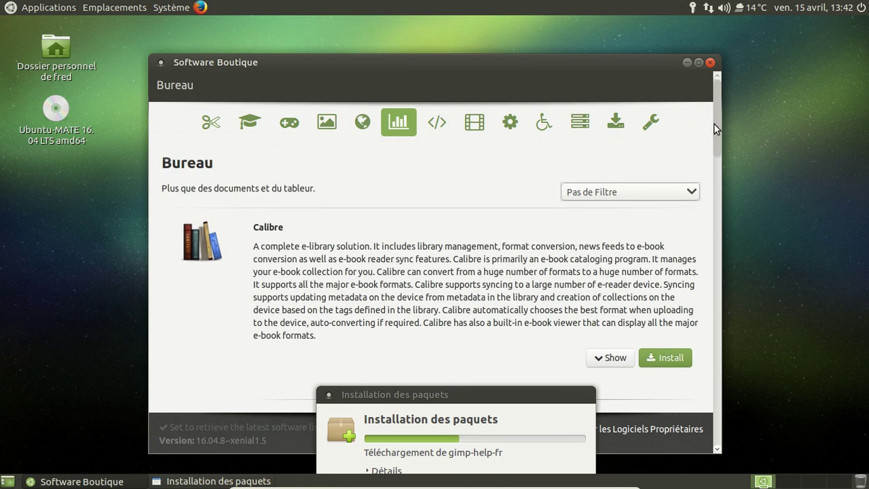
pyautogui.moveTo(718, 113); pyautogui.dragTo(711, 310)
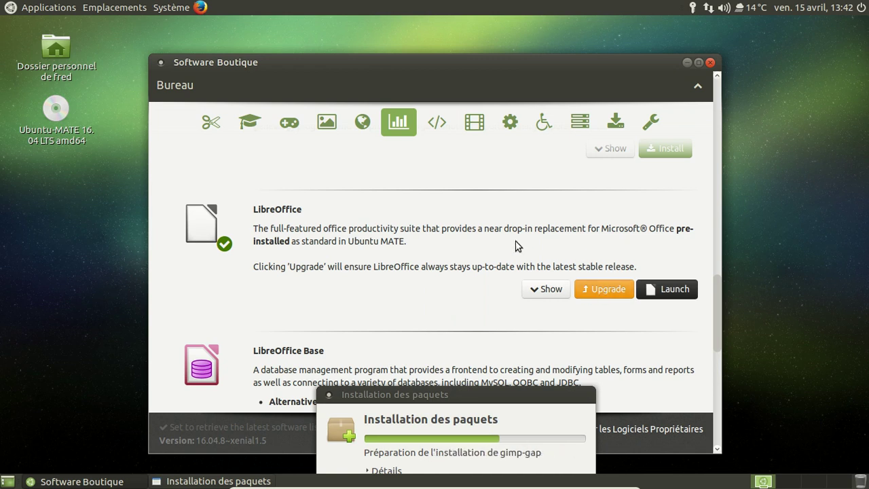
pyautogui.scroll(-10, 474, 262)
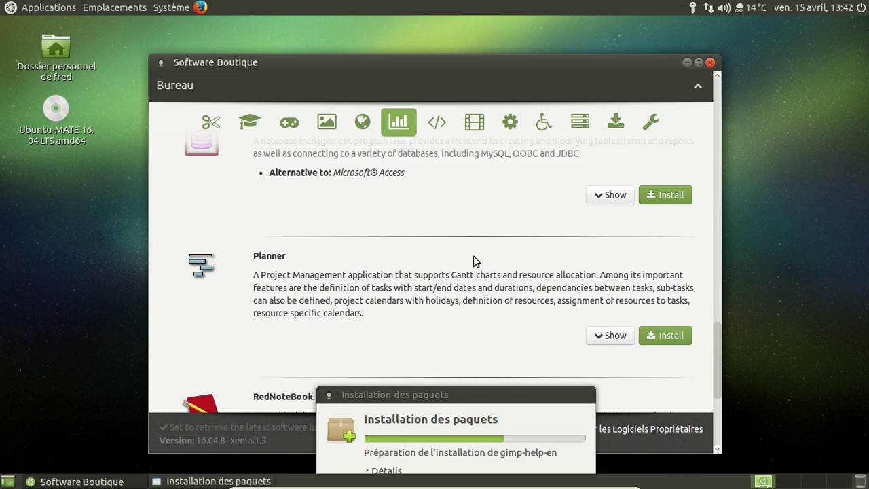
pyautogui.scroll(10, 473, 261)
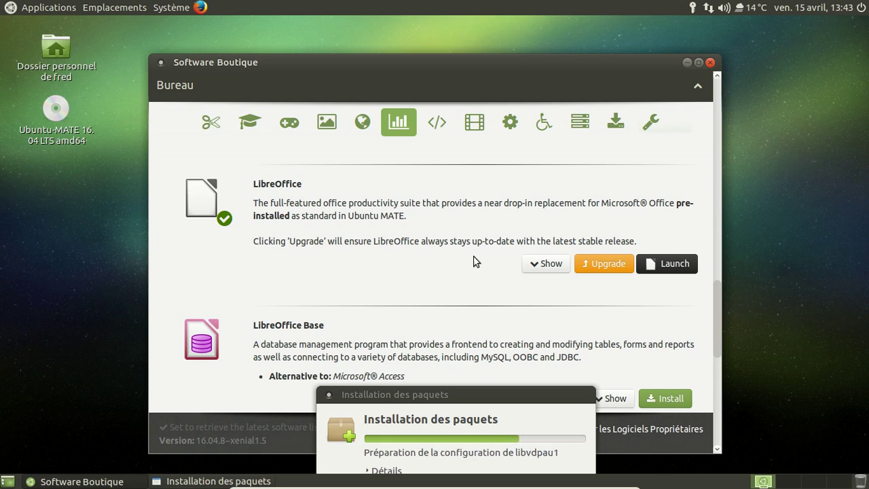
# Look over the Programmation category and the first audio tools in the Son & Vidéo category
pyautogui.click(444, 133)
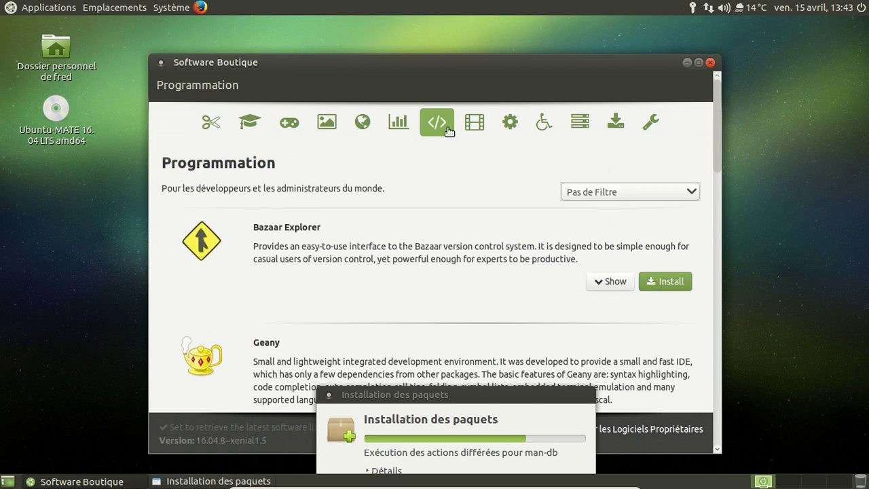
pyautogui.click(478, 123)
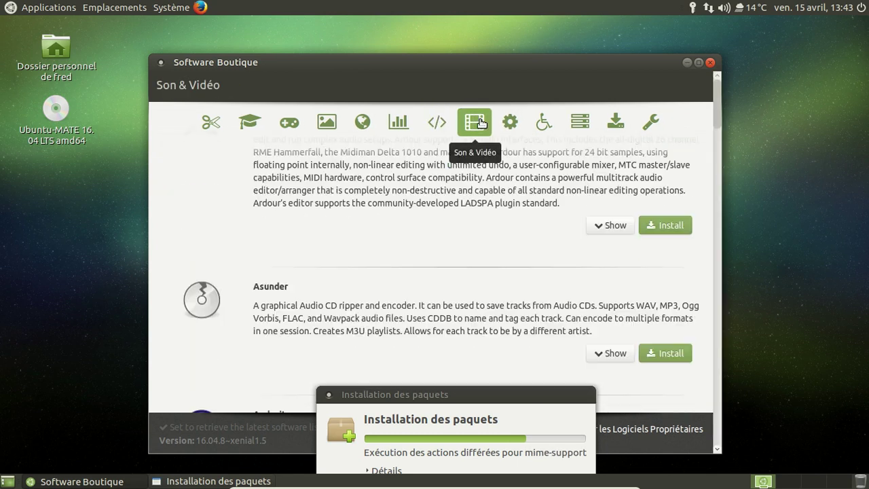
pyautogui.scroll(-3, 580, 224)
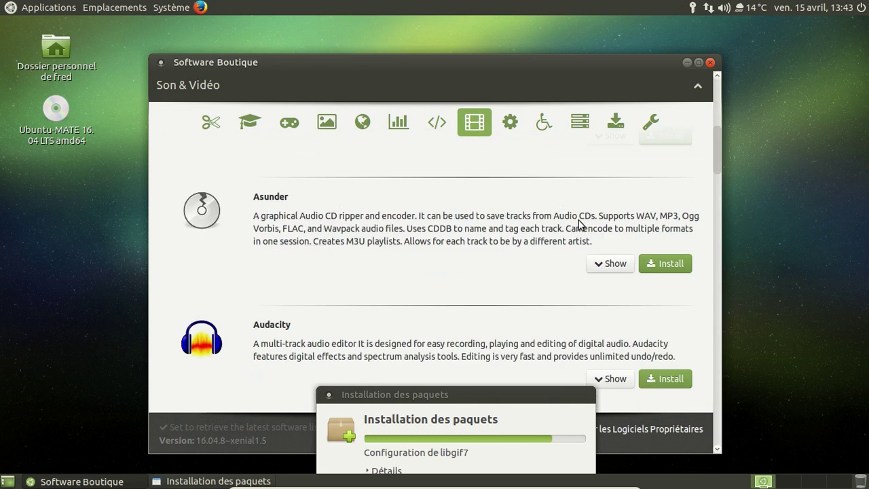
# Browse the remaining Son & Vidéo software down to Pitivi and SimpleScreenRecorder
pyautogui.scroll(-15, 578, 224)
pyautogui.scroll(-18, 578, 223)
pyautogui.scroll(-5, 578, 220)
pyautogui.scroll(5, 578, 224)
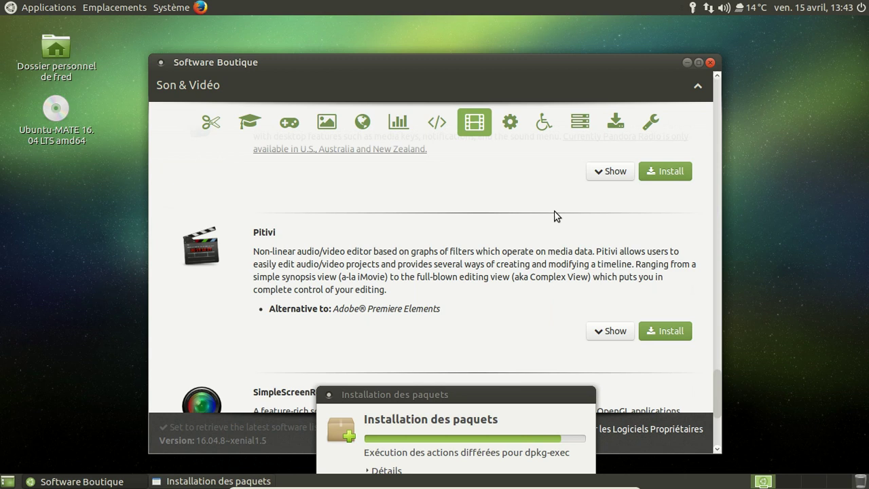
# Look through the Outils systèmes, Accessibilité, Serveurs and Plus de Logiciels categories, and read the package repair options under Corrections
pyautogui.click(508, 125)
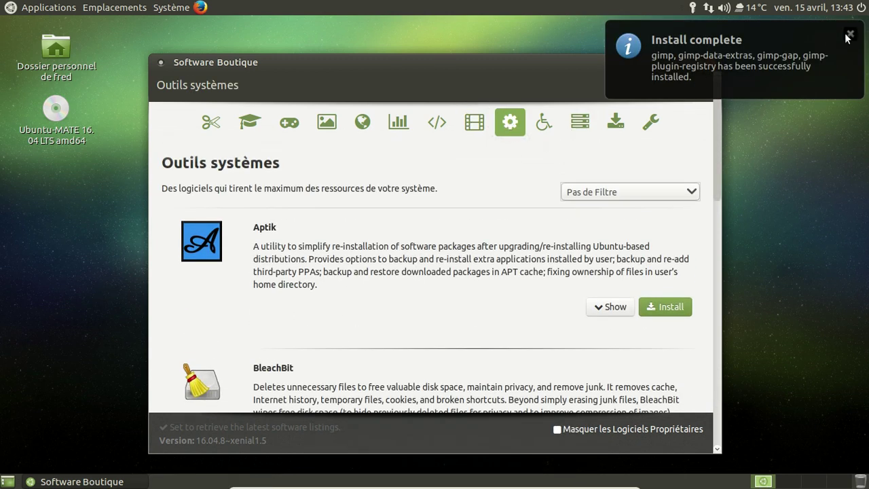
pyautogui.click(554, 124)
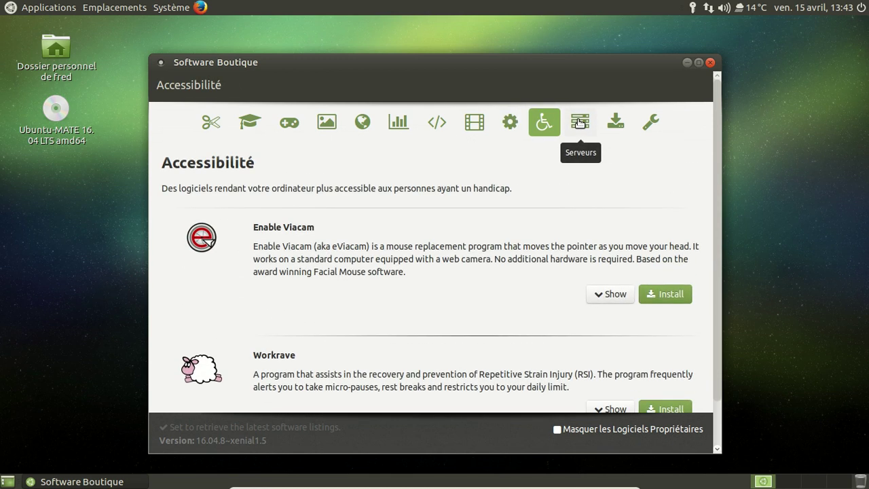
pyautogui.click(579, 123)
pyautogui.click(616, 123)
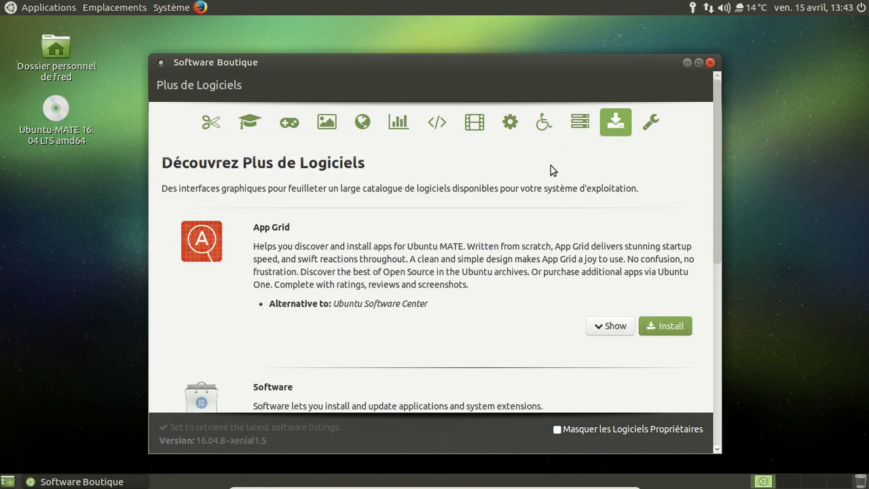
pyautogui.moveTo(715, 107); pyautogui.dragTo(694, 107)
pyautogui.click(654, 121)
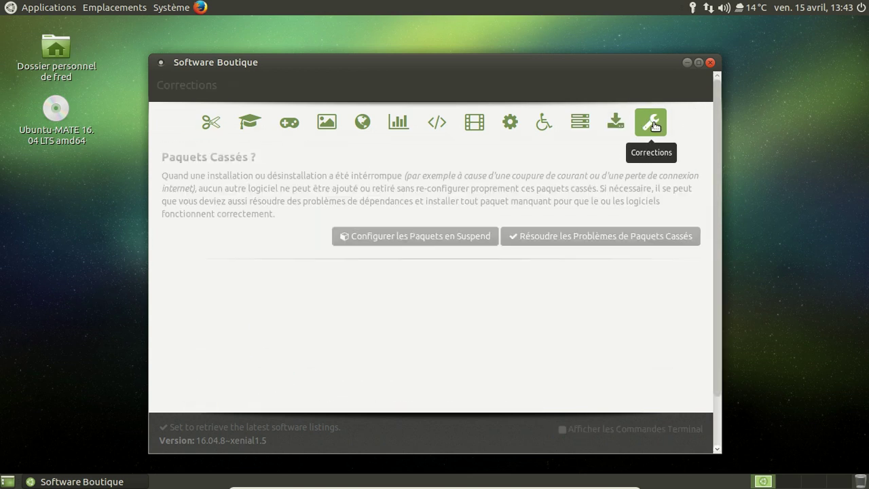
pyautogui.scroll(-2, 667, 176)
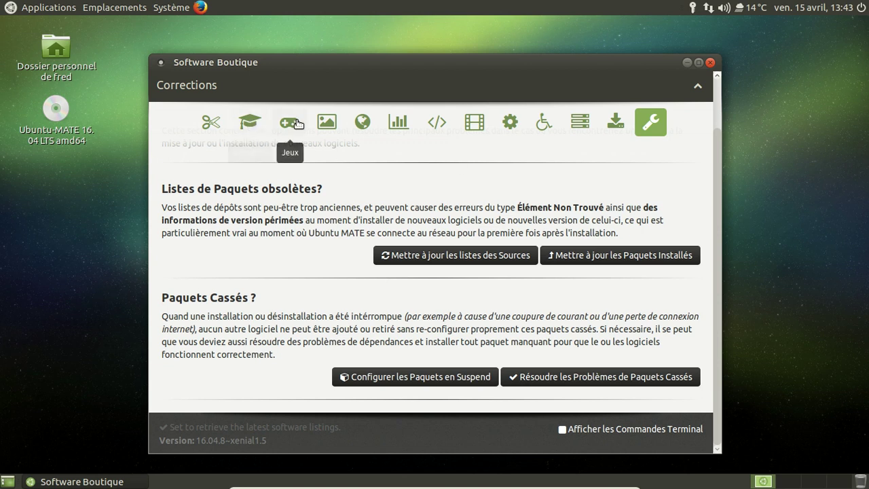
# Return to the Graphismes category and check the options offered for the installed GIMP entry
pyautogui.click(327, 121)
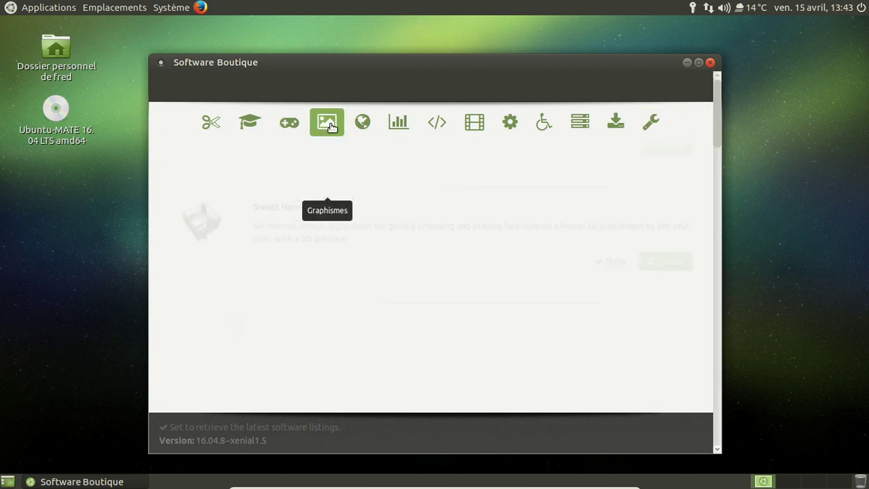
pyautogui.scroll(-10, 509, 176)
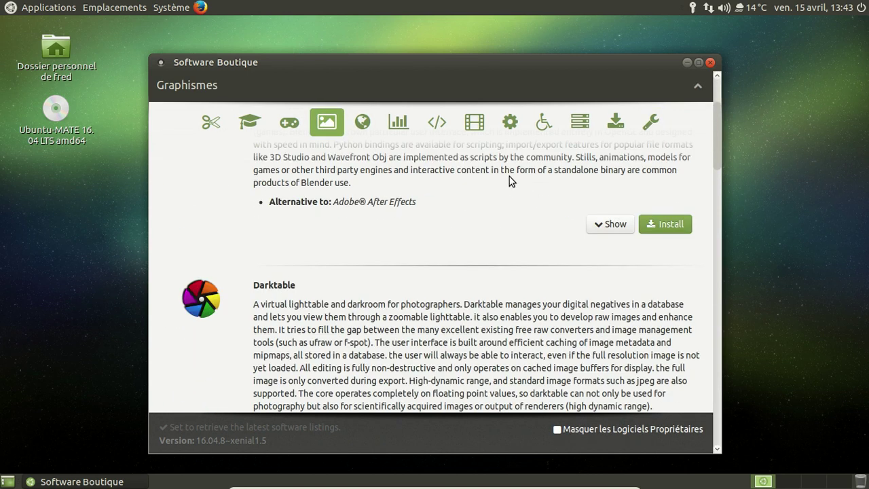
pyautogui.scroll(-3, 509, 176)
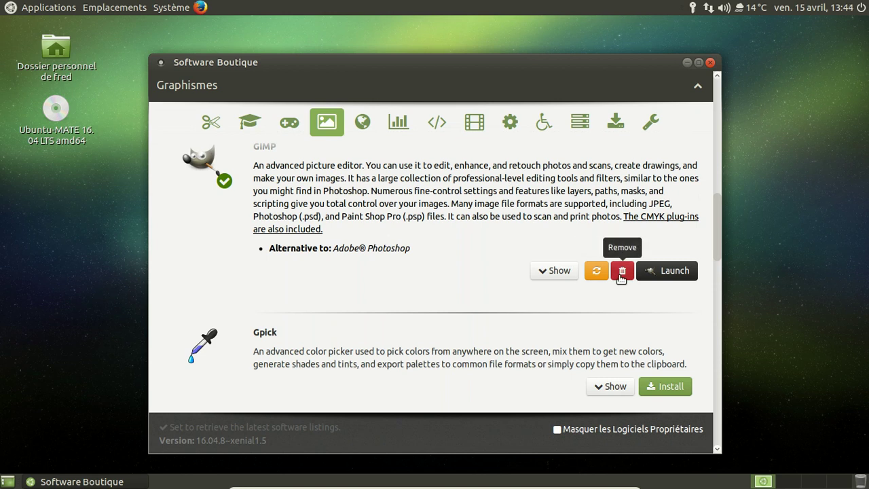
# Find LibreOffice in the Bureau category and upgrade it to the latest stable release
pyautogui.click(398, 122)
pyautogui.scroll(-12, 604, 268)
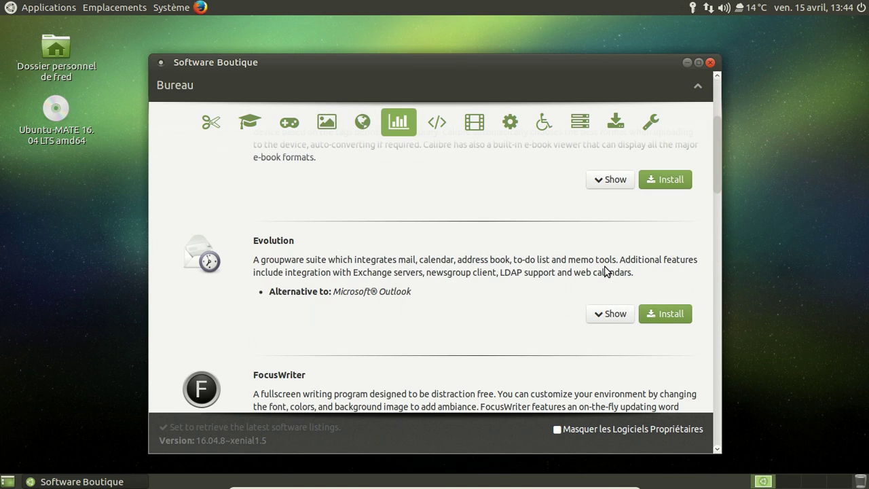
pyautogui.scroll(-10, 606, 270)
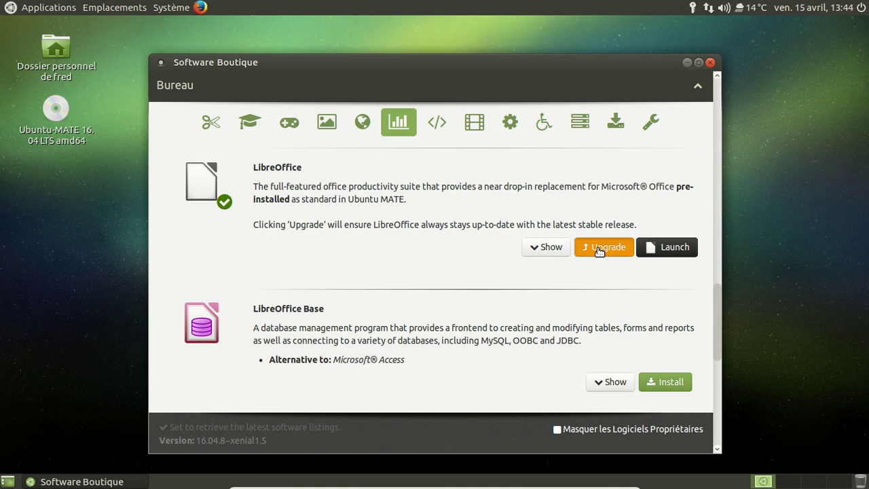
pyautogui.click(599, 249)
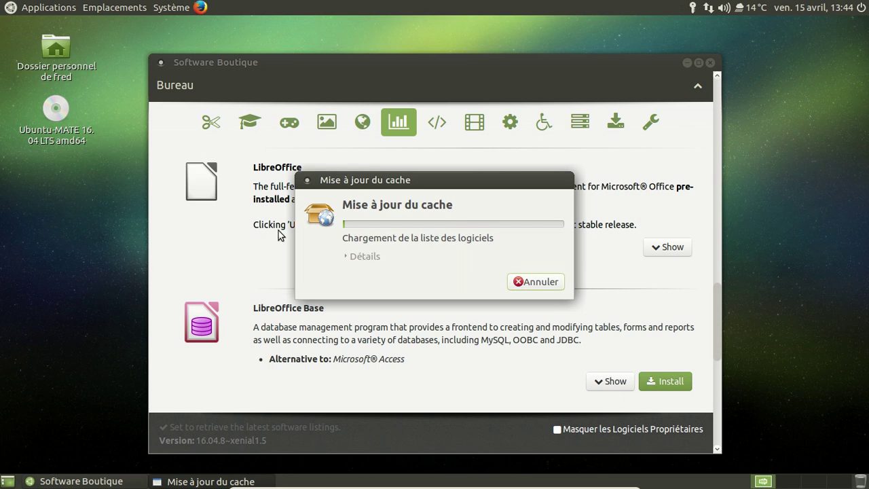
# Check the system's application list for the installed Freeciv programs under Jeux and GIMP under Graphisme
pyautogui.click(47, 7)
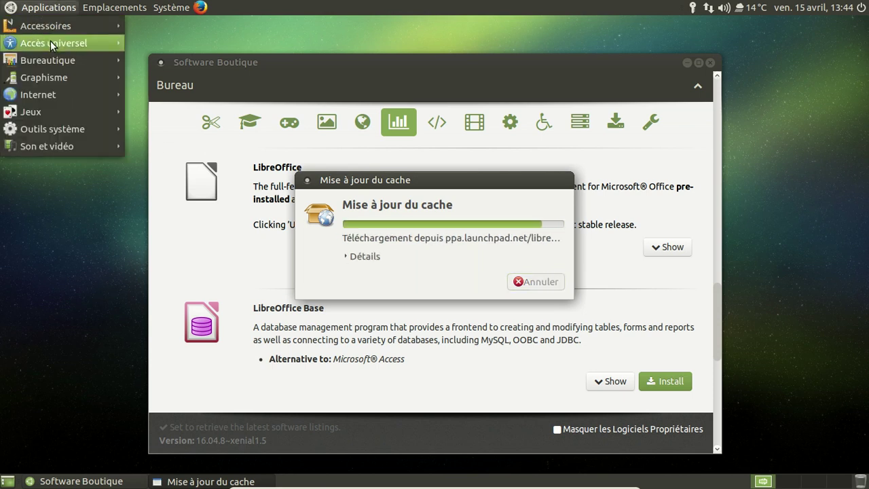
pyautogui.moveTo(43, 111)
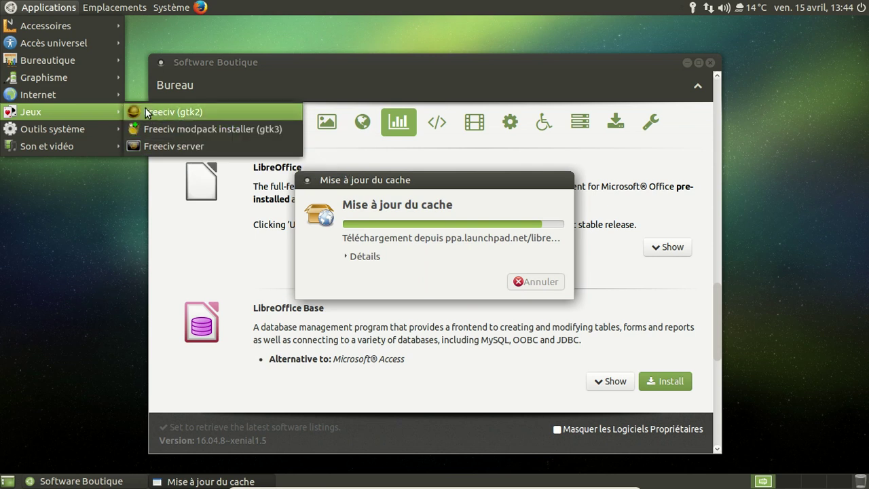
pyautogui.moveTo(112, 76)
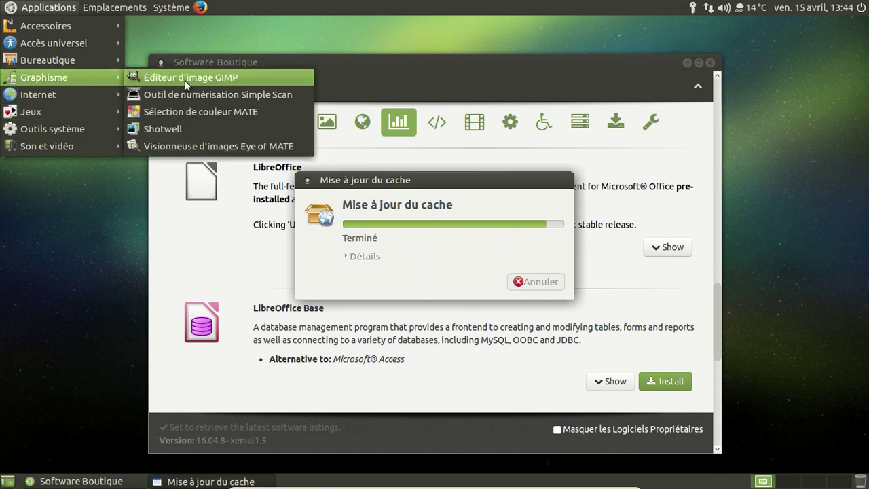
pyautogui.click(331, 58)
# Launch the GIMP image editor and dismiss the LibreOffice upgrade notification
pyautogui.click(20, 8)
pyautogui.moveTo(48, 73)
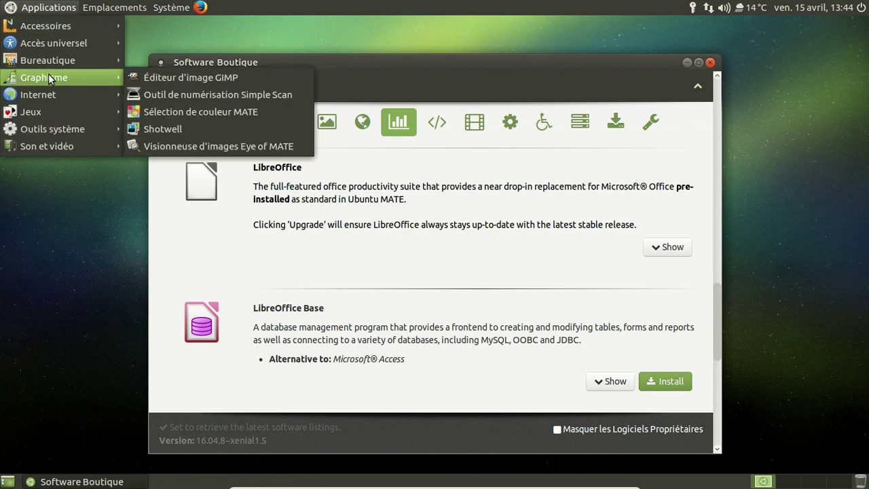
pyautogui.click(180, 74)
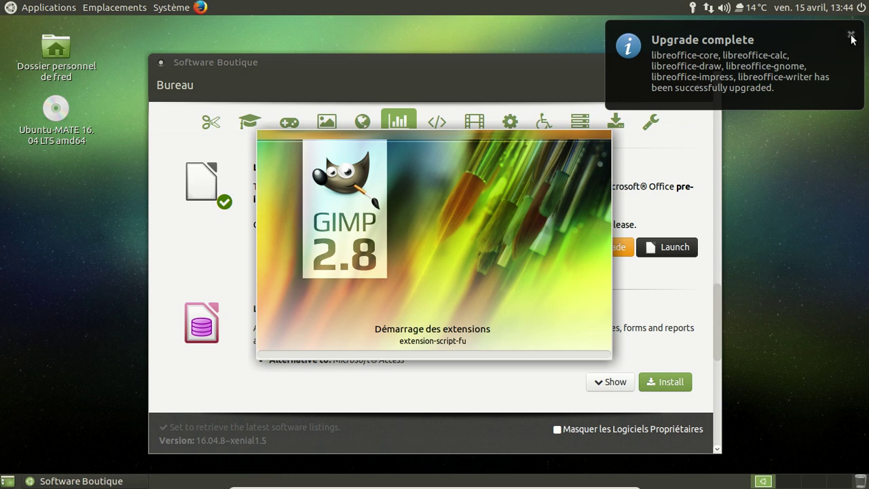
pyautogui.click(850, 35)
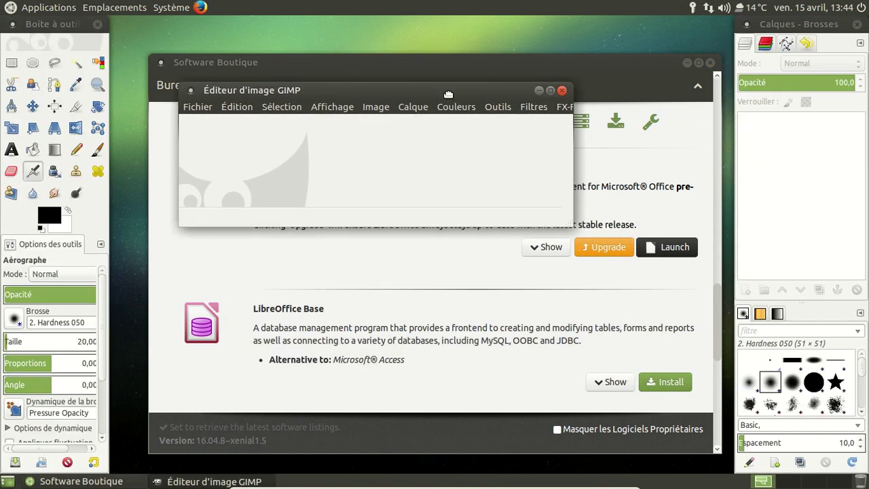
# Bring GIMP's image window to the front, enlarge it and switch GIMP to single-window mode
pyautogui.click(581, 232)
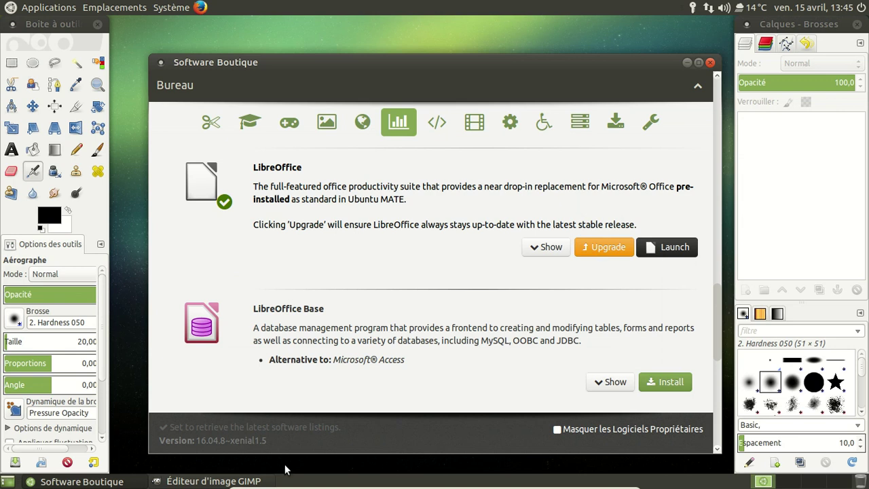
pyautogui.click(244, 482)
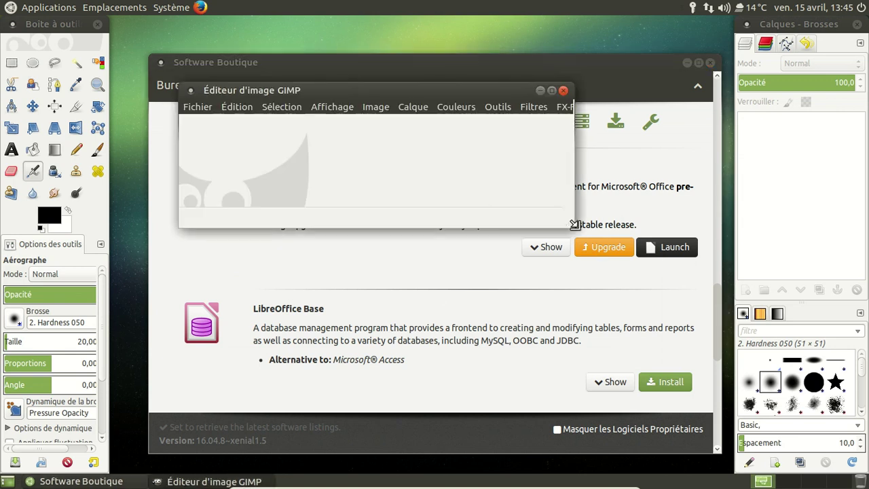
pyautogui.moveTo(713, 278); pyautogui.dragTo(718, 284)
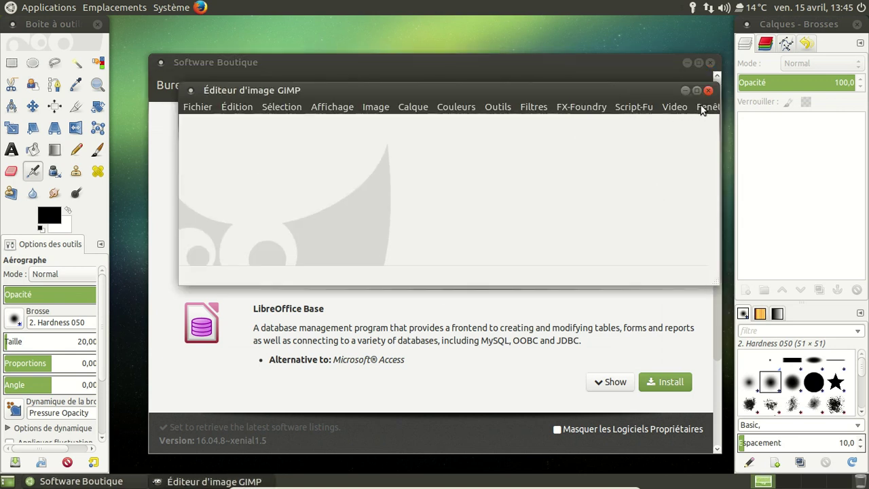
pyautogui.click(575, 108)
pyautogui.click(575, 108)
pyautogui.click(696, 106)
pyautogui.click(689, 220)
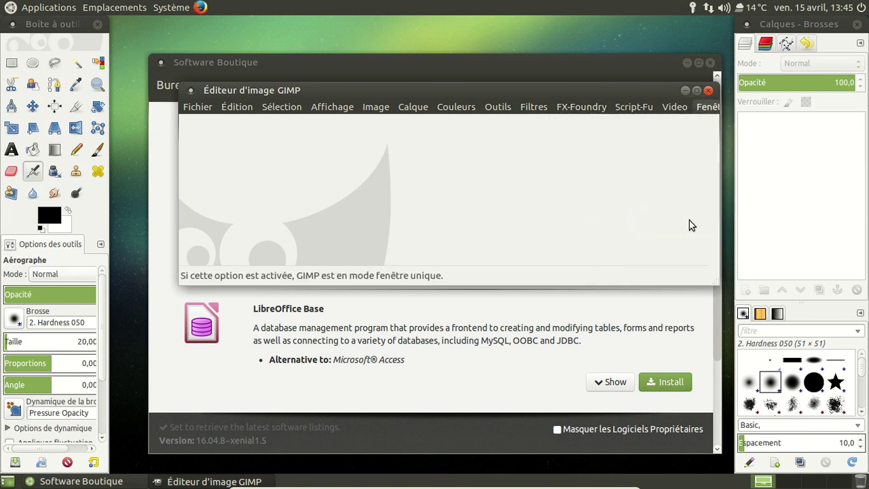
# View GIMP's version information, close it and quit GIMP
pyautogui.click(718, 40)
pyautogui.moveTo(714, 158)
pyautogui.click(704, 102)
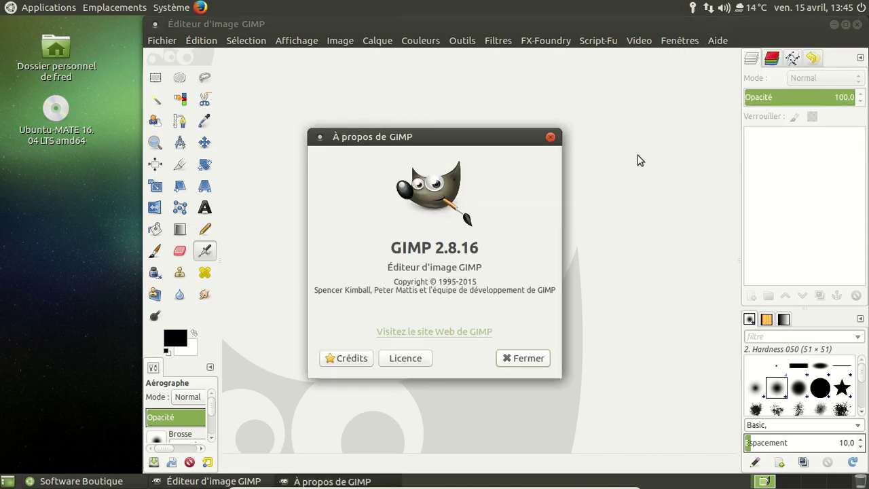
pyautogui.click(523, 358)
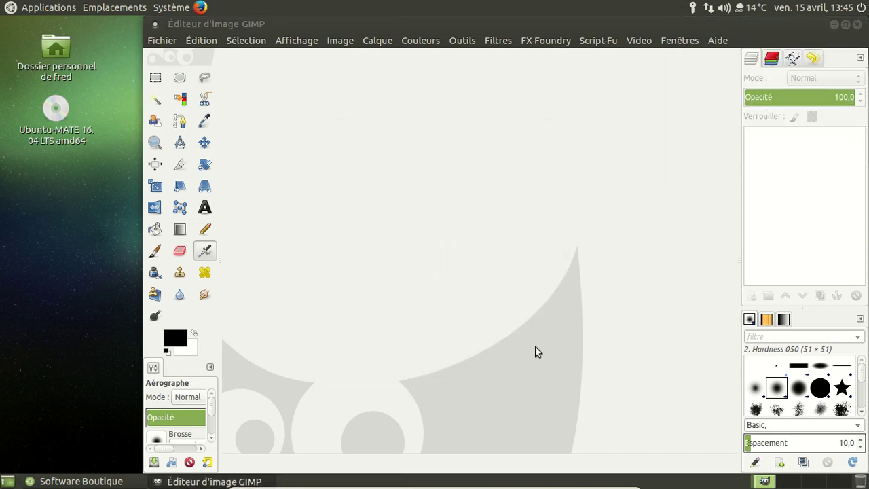
pyautogui.click(857, 25)
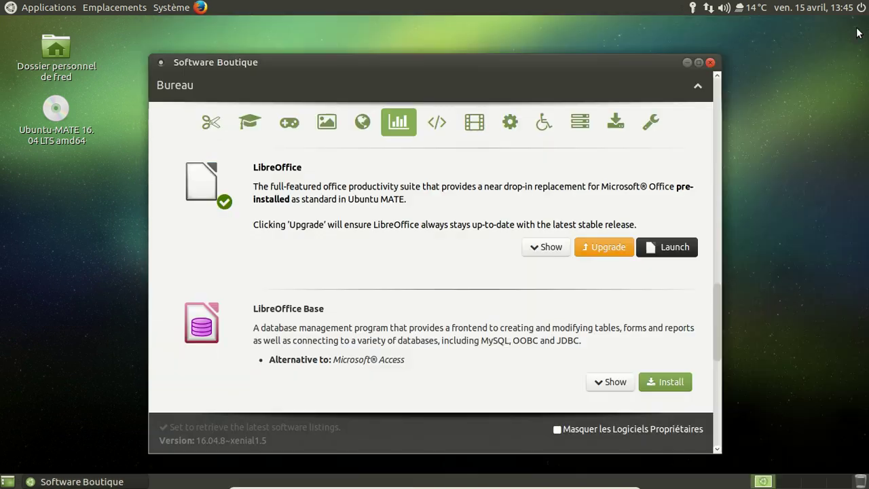
# Launch Freeciv (gtk2) and start a new game with the default rules
pyautogui.click(41, 8)
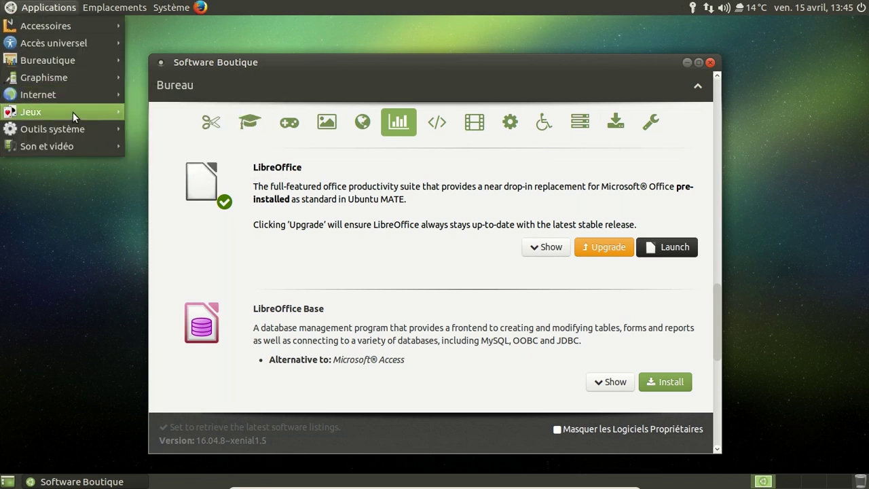
pyautogui.moveTo(76, 114)
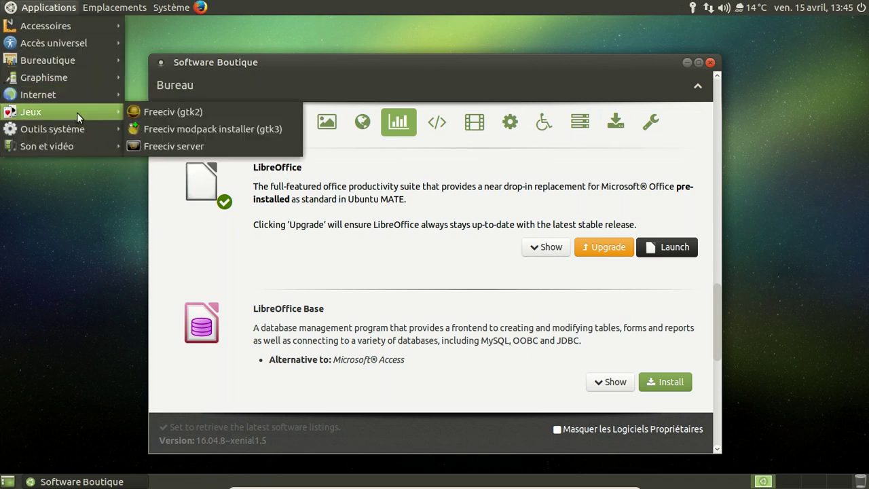
pyautogui.click(154, 114)
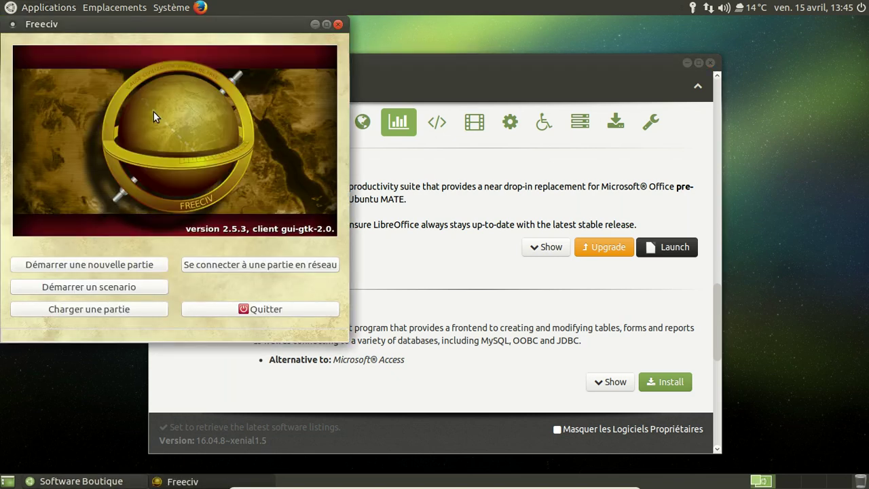
pyautogui.click(113, 268)
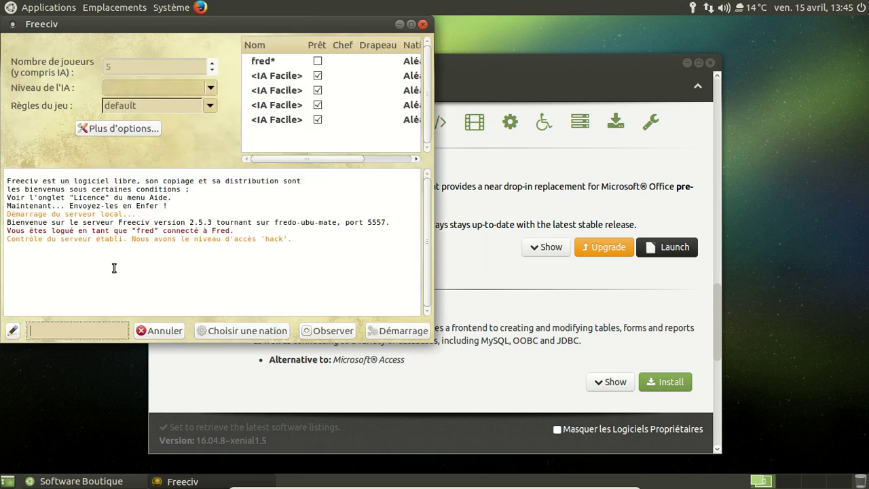
pyautogui.click(382, 331)
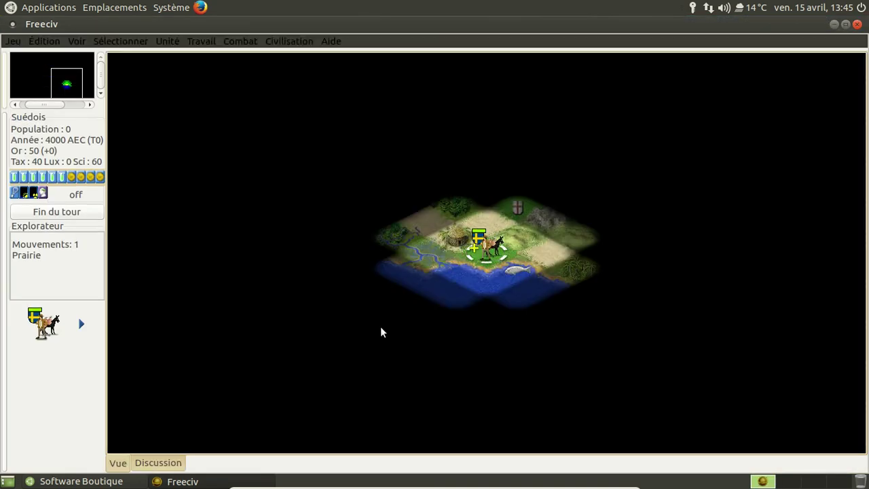
# View the À propos de Freeciv help page and close the help browser
pyautogui.click(328, 42)
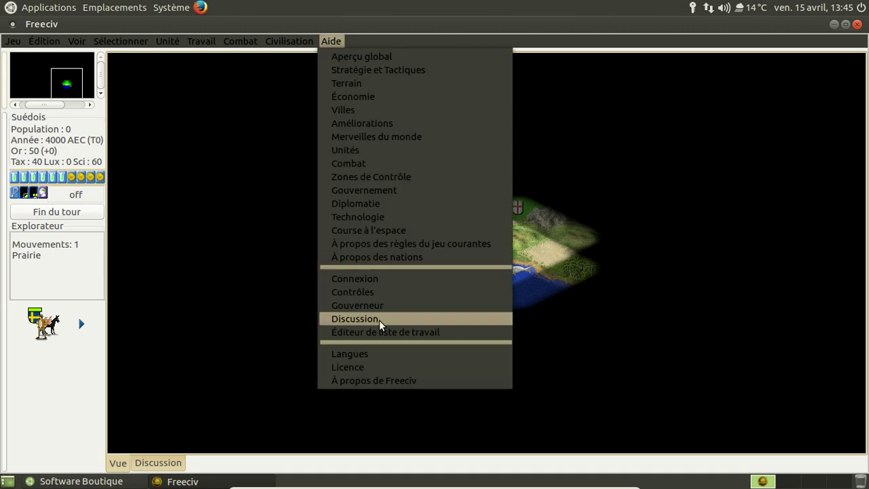
pyautogui.click(383, 380)
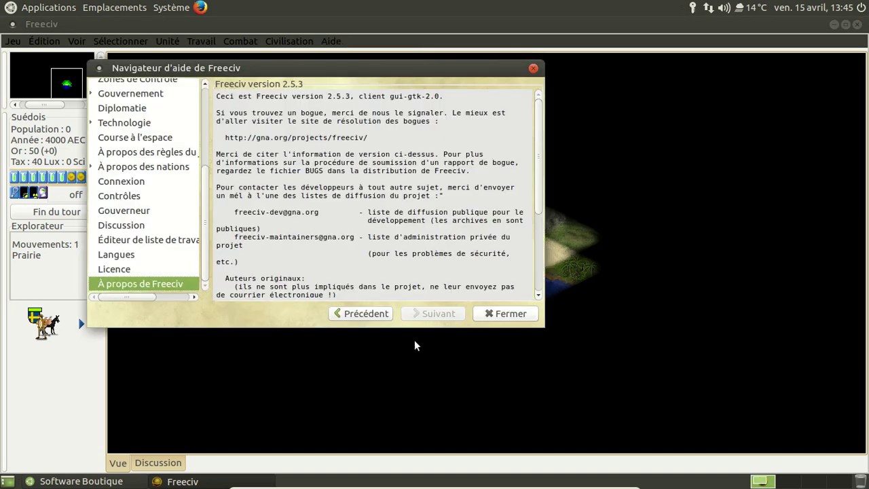
pyautogui.click(493, 315)
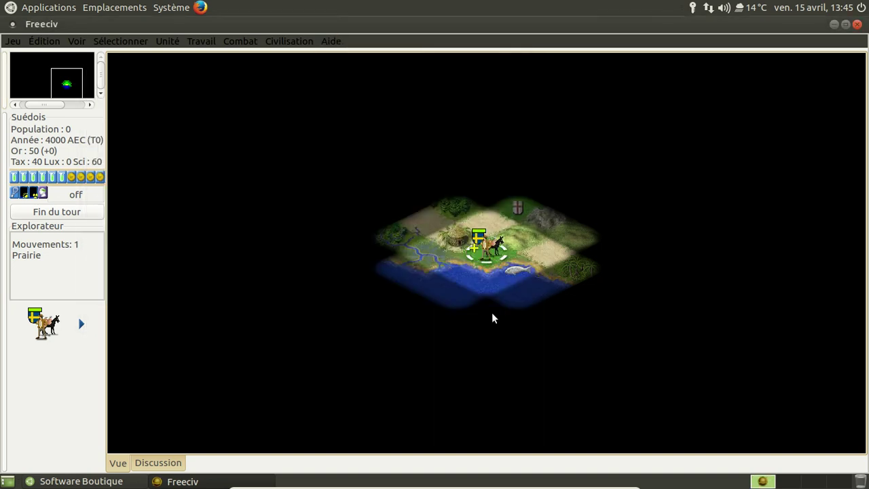
# Quit the Freeciv game and close Software Boutique to return to the empty desktop
pyautogui.click(856, 25)
pyautogui.click(830, 96)
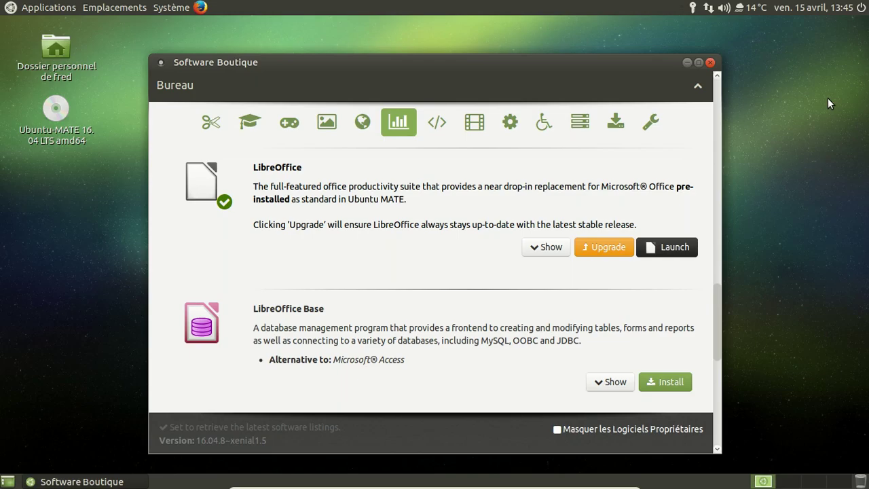
pyautogui.click(709, 64)
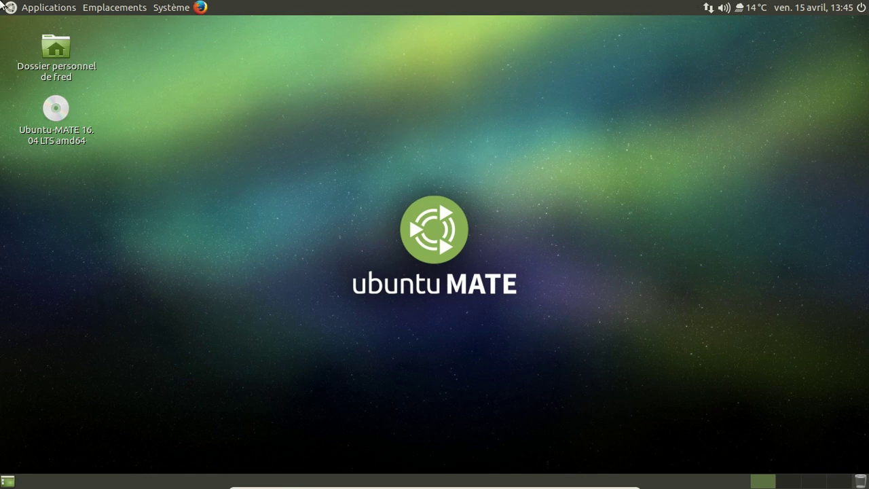
# Review the Processus and Ressources pages of Moniteur système MATE and close it
pyautogui.click(30, 8)
pyautogui.moveTo(65, 127)
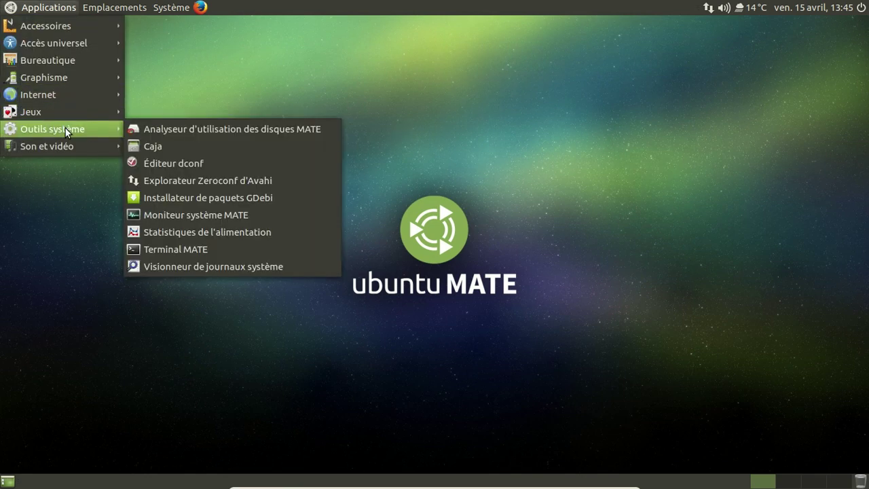
pyautogui.click(152, 207)
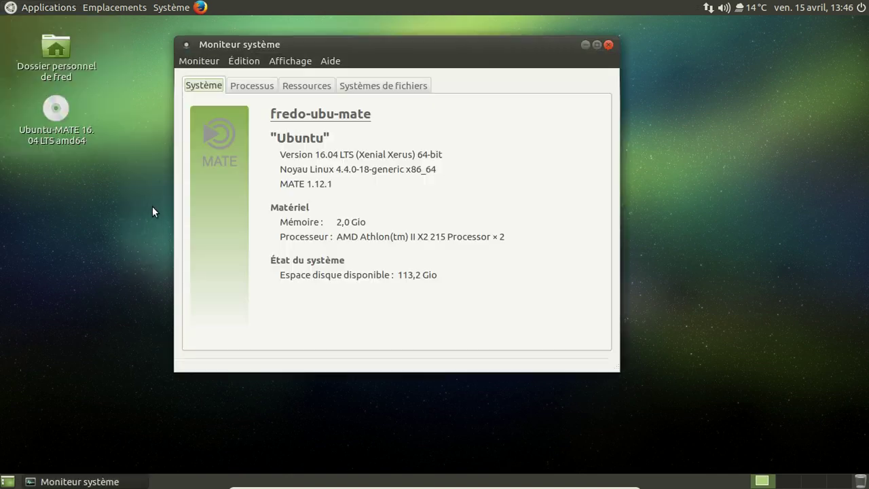
pyautogui.click(251, 86)
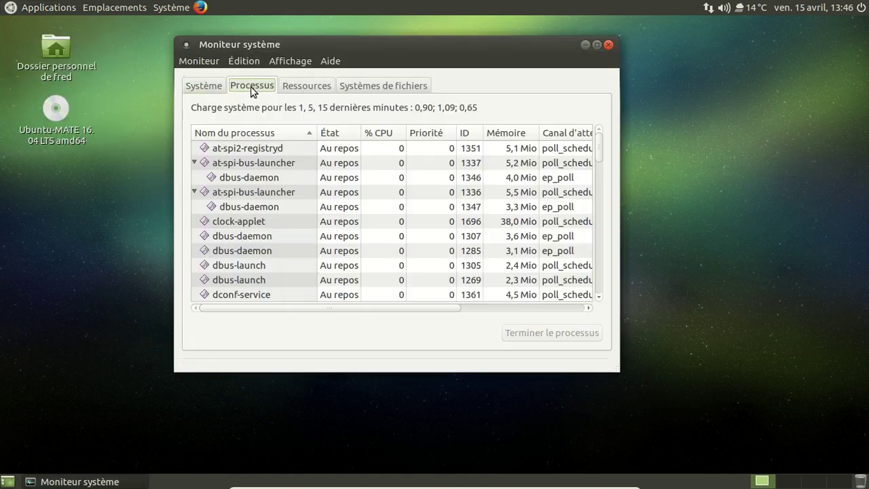
pyautogui.click(302, 84)
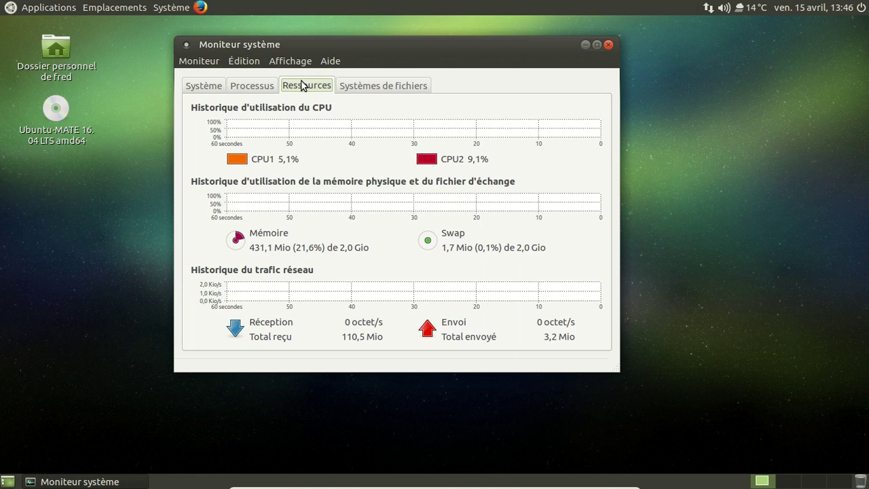
pyautogui.click(608, 45)
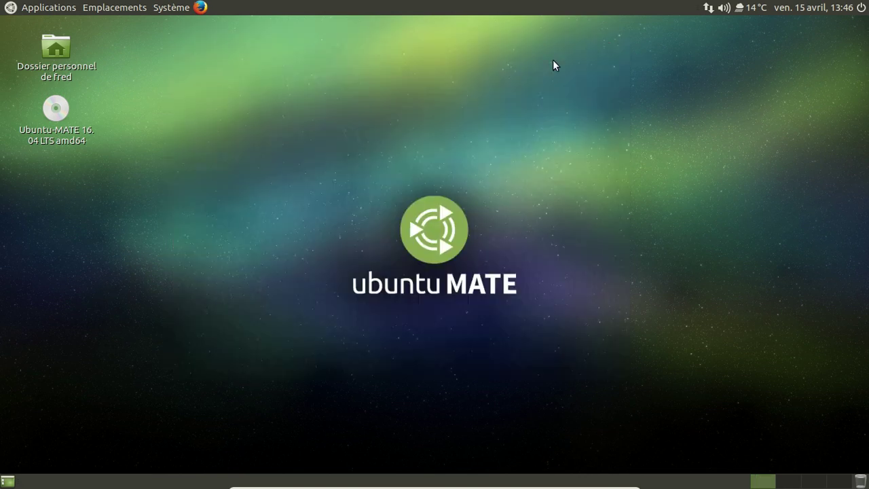
# Launch MATE Tweak and enable the Corbeille icon on the desktop
pyautogui.click(171, 8)
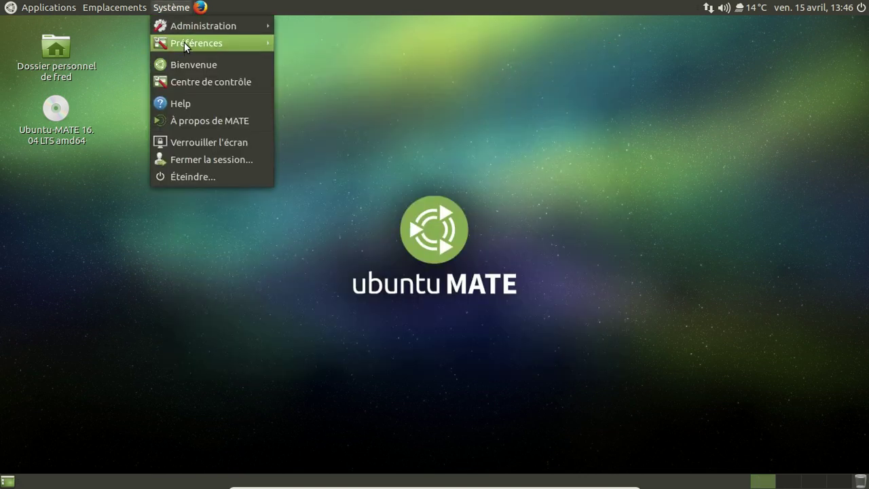
pyautogui.moveTo(184, 40)
pyautogui.moveTo(378, 42)
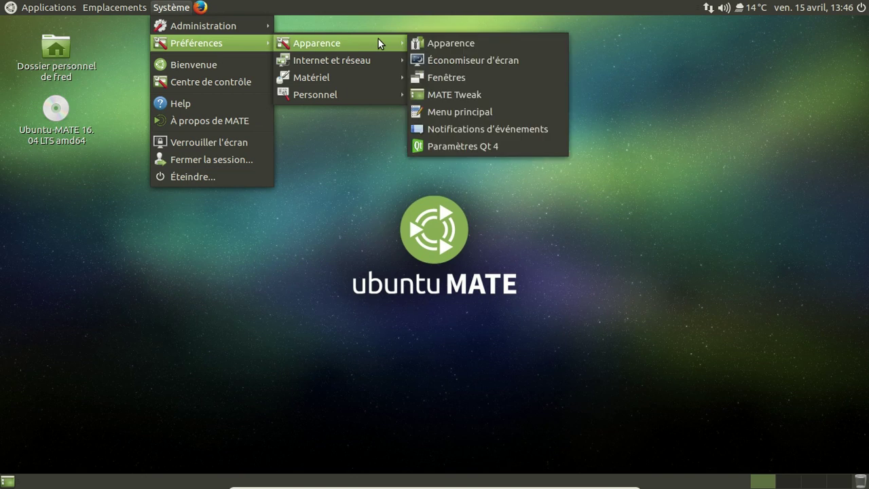
pyautogui.click(524, 92)
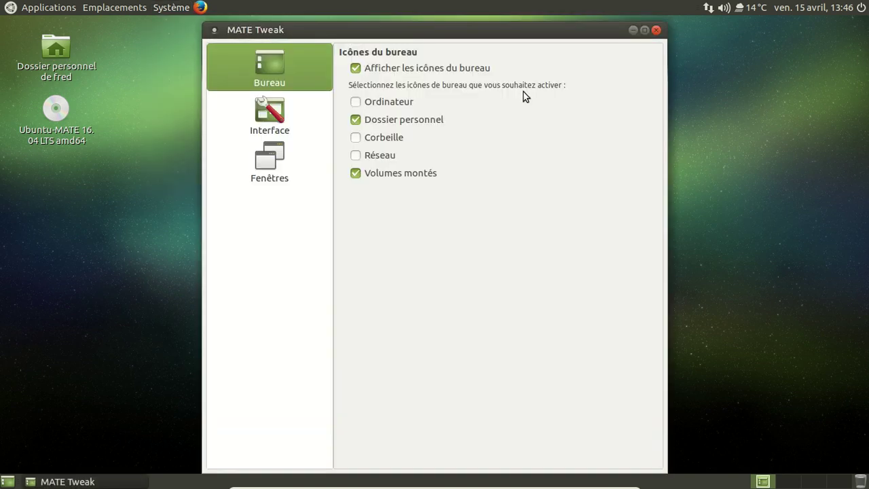
pyautogui.click(384, 137)
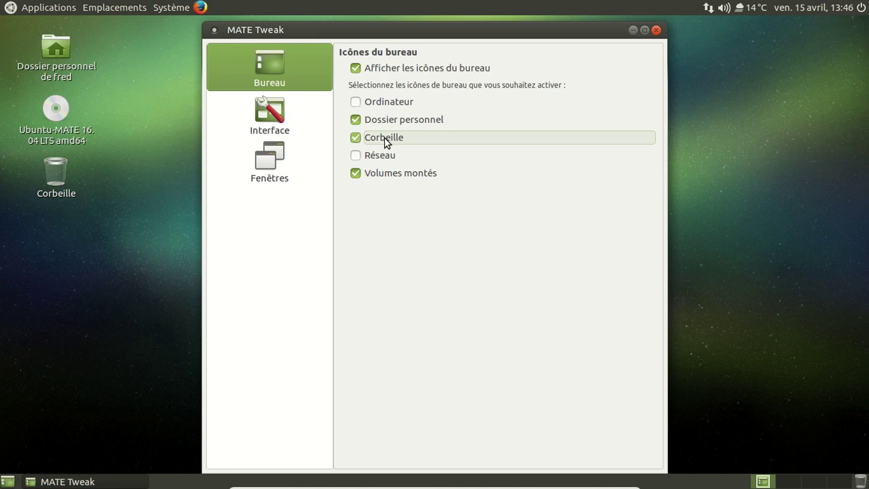
# In MATE Tweak's Interface settings, try the Cupertino, Fedora and GNOME2 panel layouts one after another
pyautogui.click(284, 119)
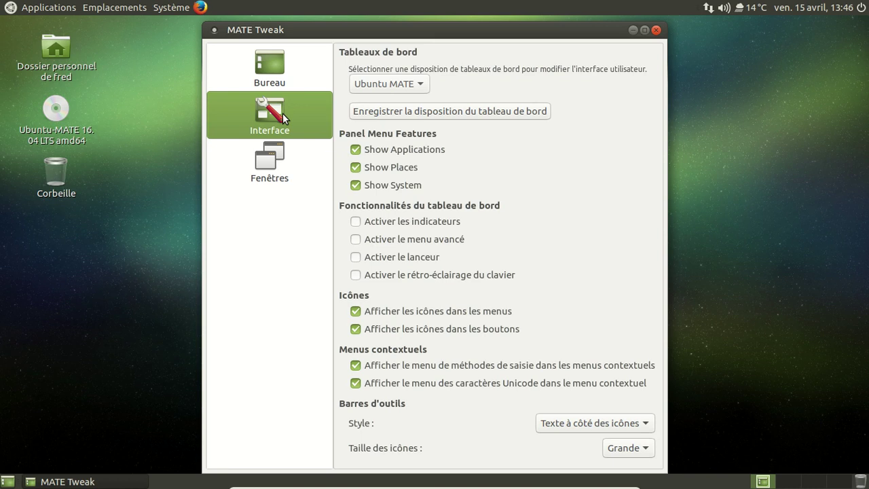
pyautogui.click(411, 78)
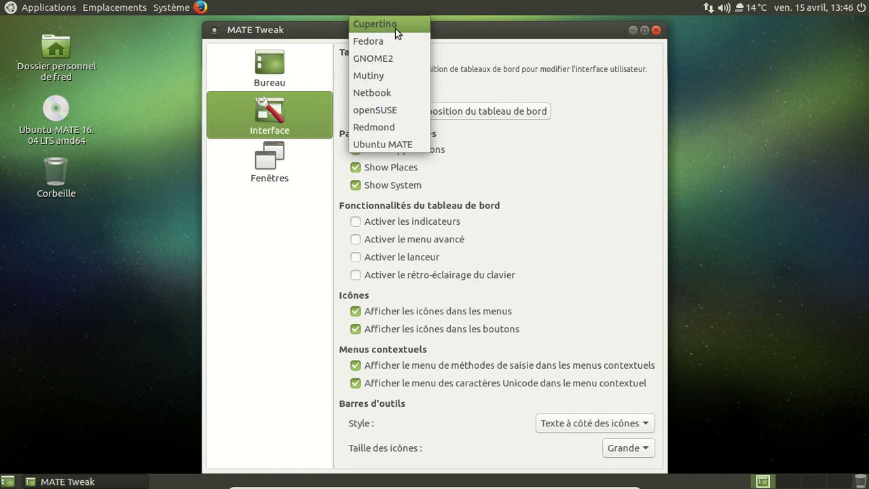
pyautogui.click(398, 30)
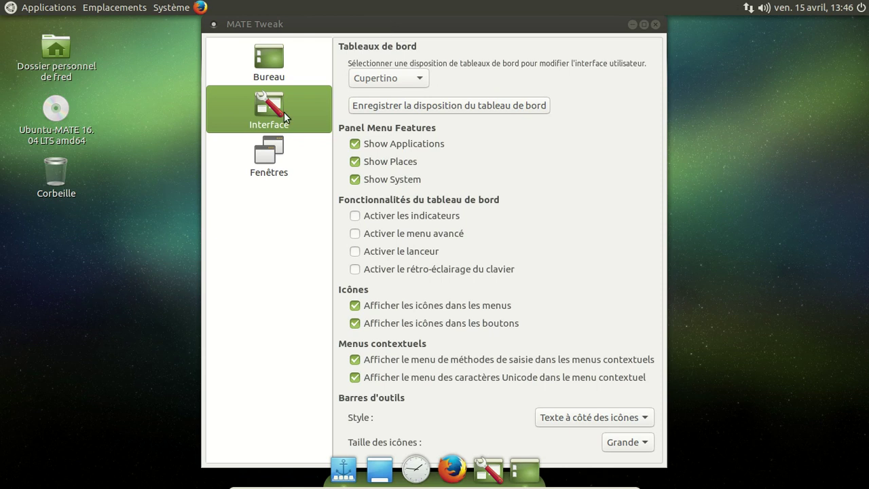
pyautogui.click(403, 79)
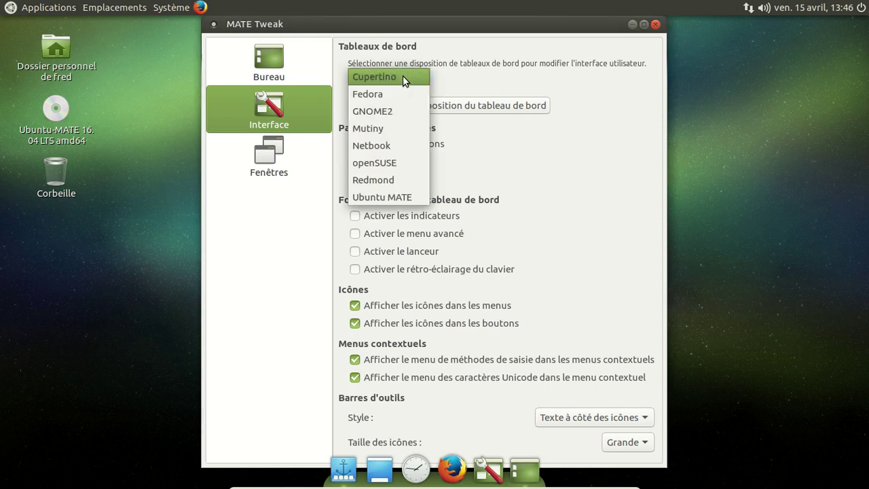
pyautogui.click(395, 93)
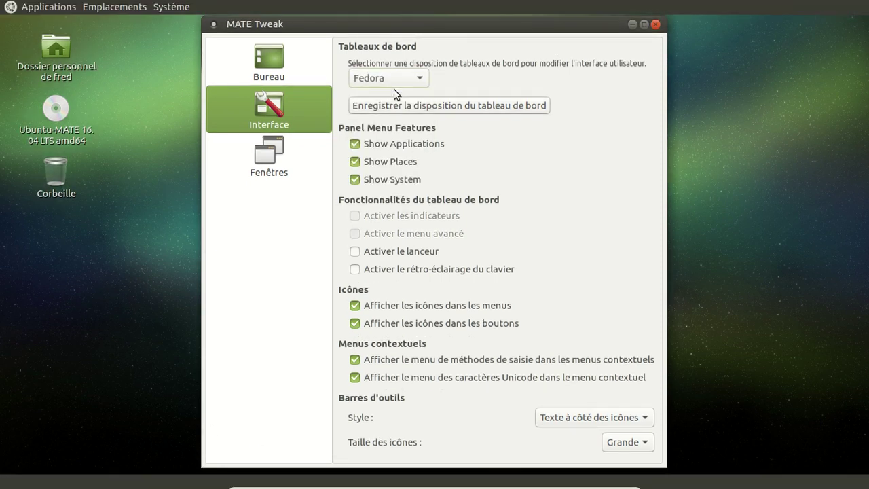
pyautogui.click(389, 78)
pyautogui.click(384, 91)
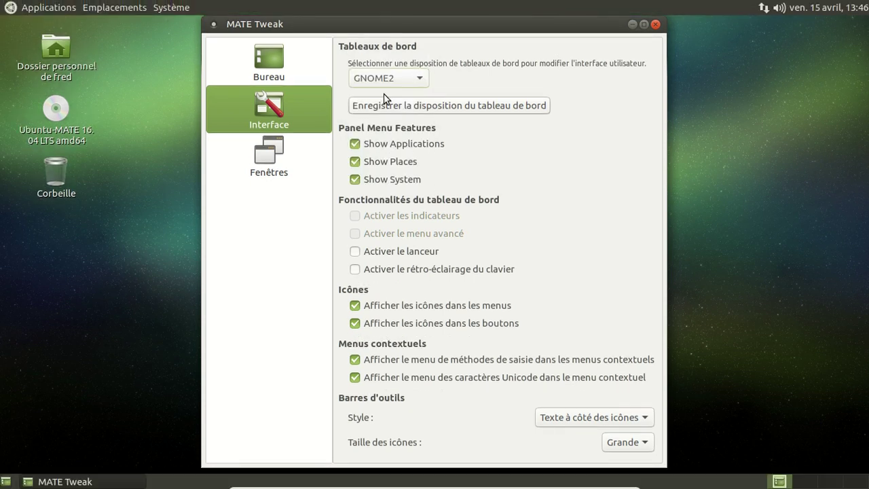
# Try the Mutiny panel layout by launching Firefox from its dock and closing it again
pyautogui.click(383, 81)
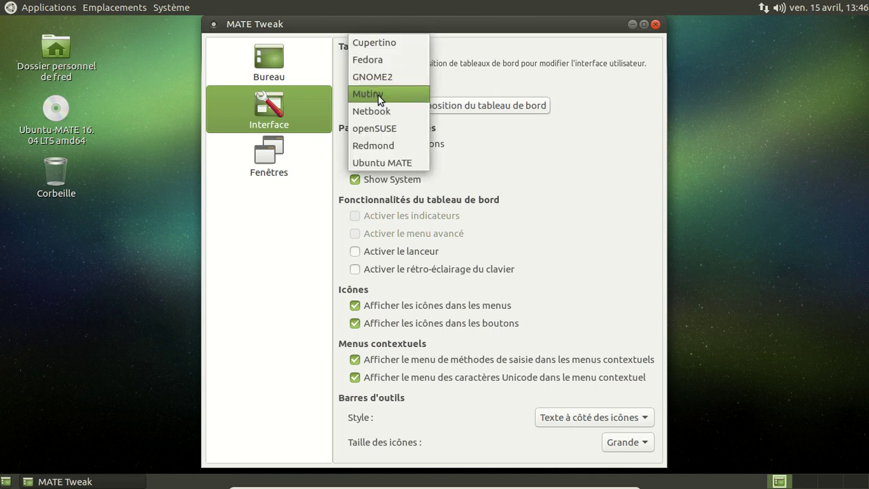
pyautogui.click(379, 93)
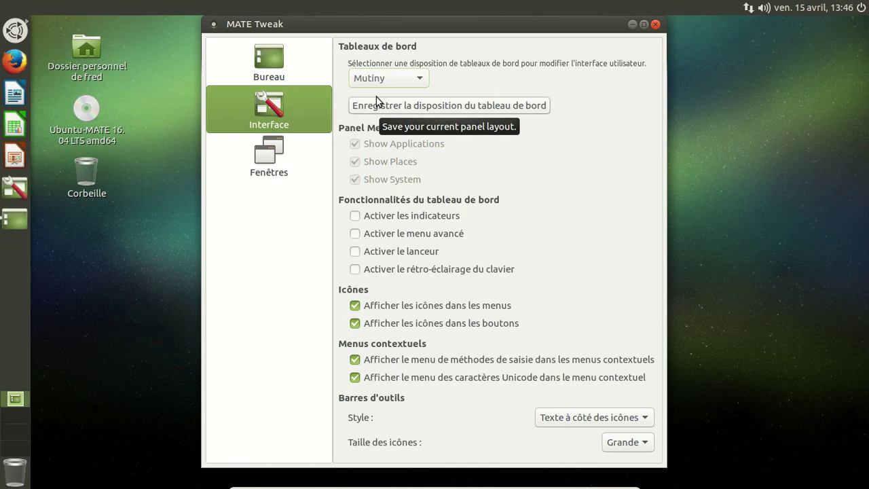
pyautogui.click(14, 61)
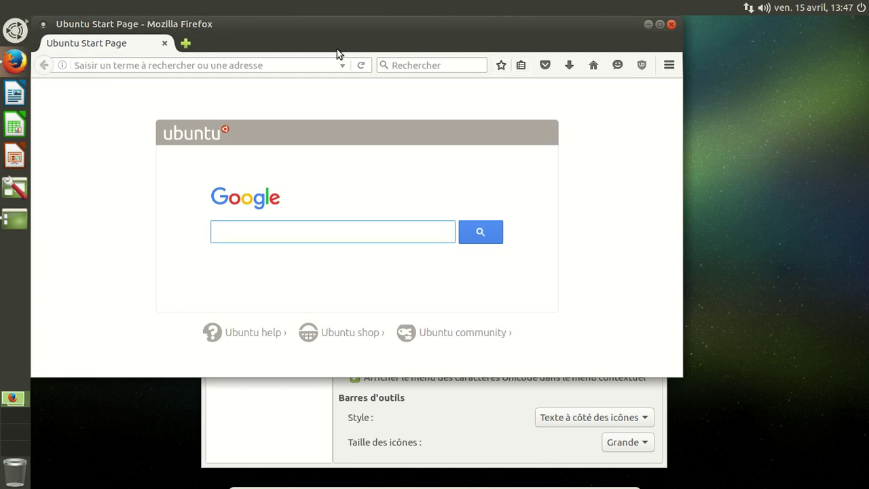
pyautogui.click(671, 24)
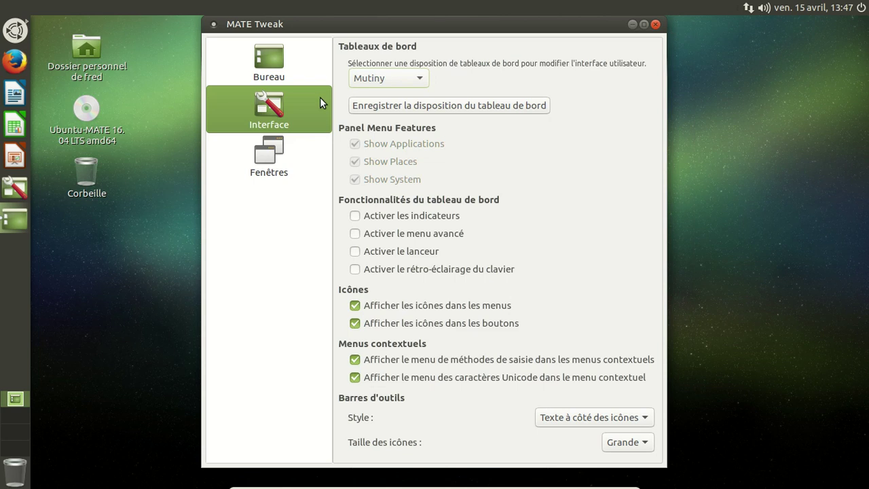
# Launch Pluma Text Editor under the Mutiny layout, view its À propos information and close the editor
pyautogui.click(15, 30)
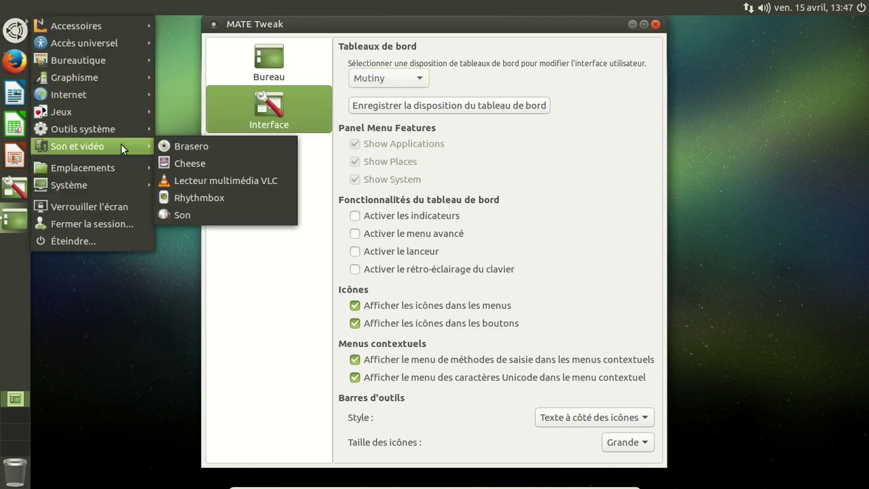
pyautogui.moveTo(110, 28)
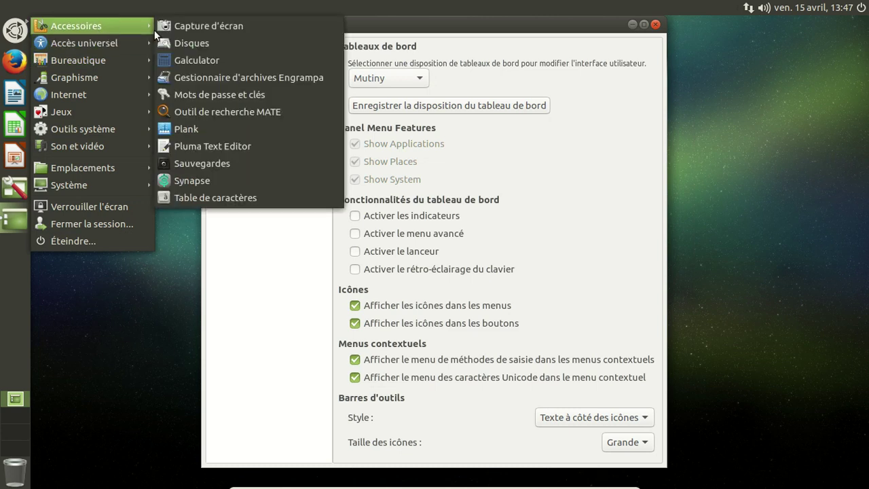
pyautogui.click(209, 144)
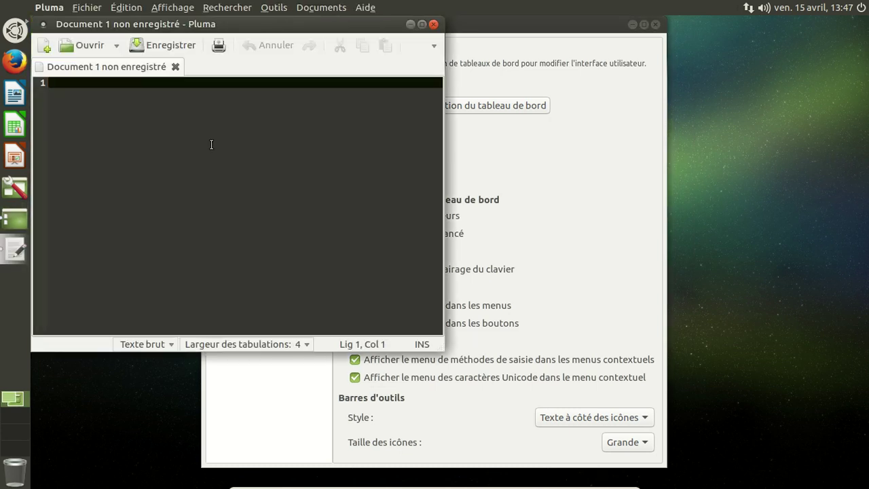
pyautogui.click(364, 8)
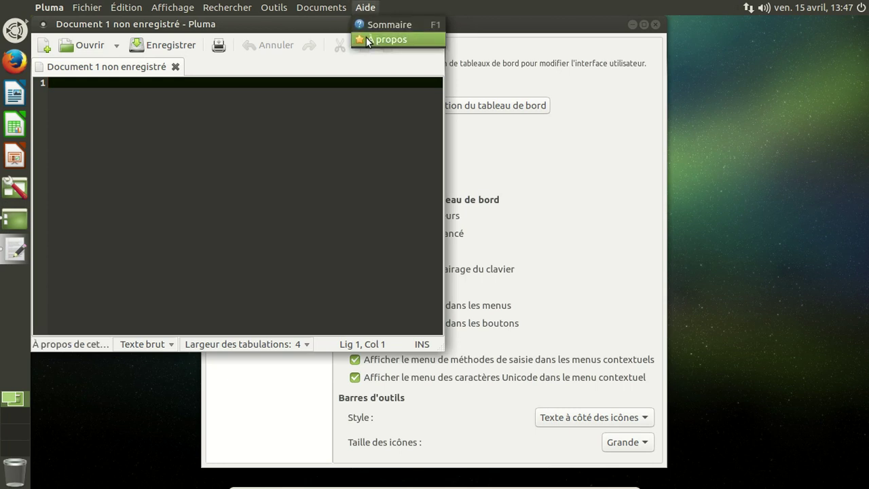
pyautogui.click(370, 38)
pyautogui.click(287, 318)
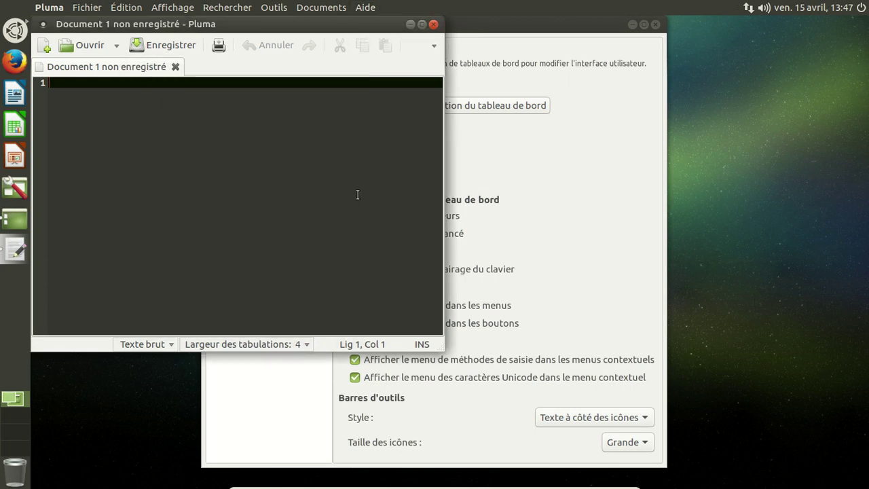
pyautogui.click(433, 25)
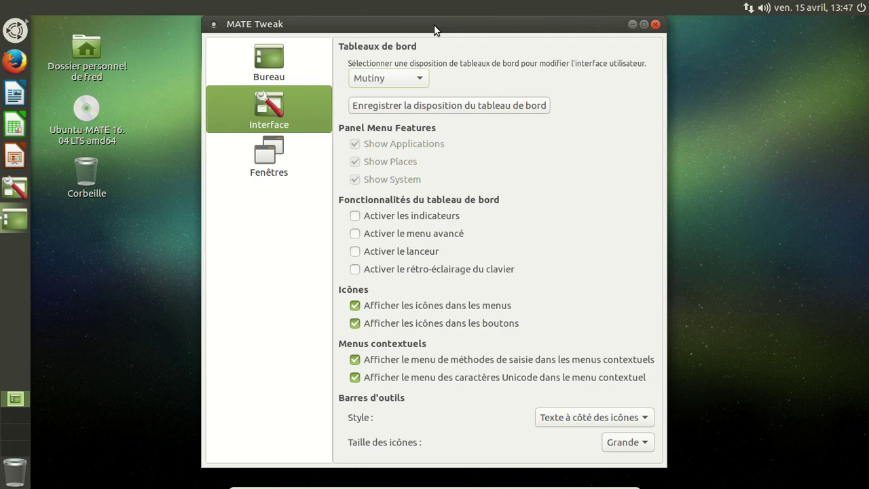
# Try the Netbook and openSUSE panel layouts, and look through the openSUSE layout's Ordinateur menu
pyautogui.click(402, 84)
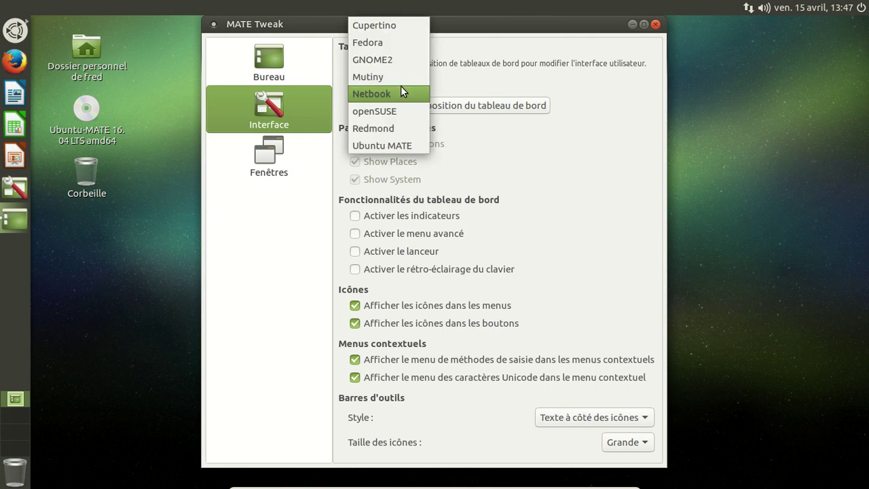
pyautogui.click(399, 87)
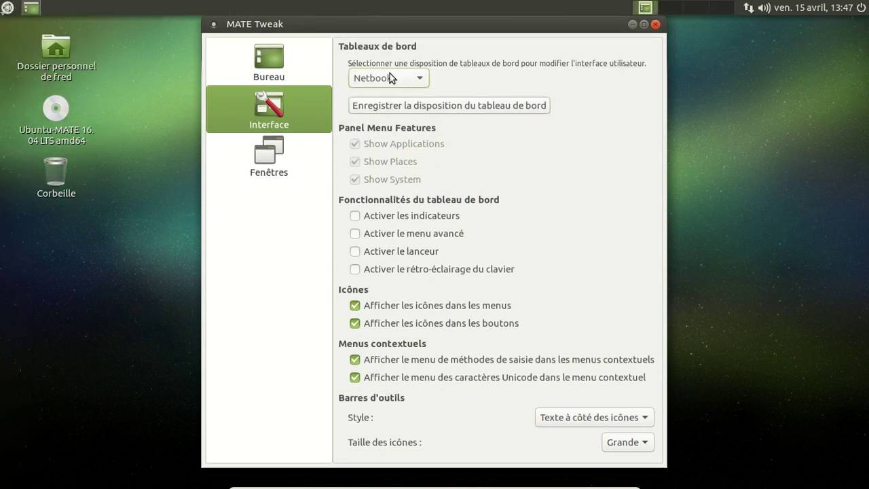
pyautogui.click(396, 85)
pyautogui.click(393, 104)
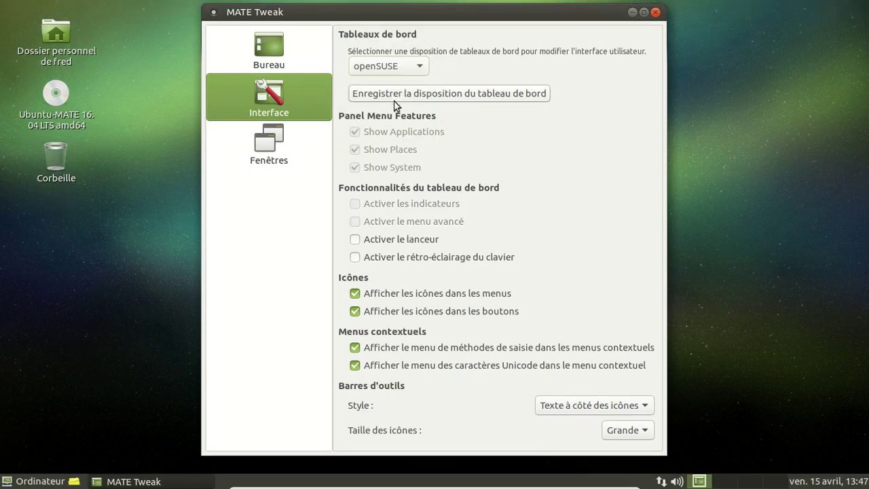
pyautogui.click(42, 482)
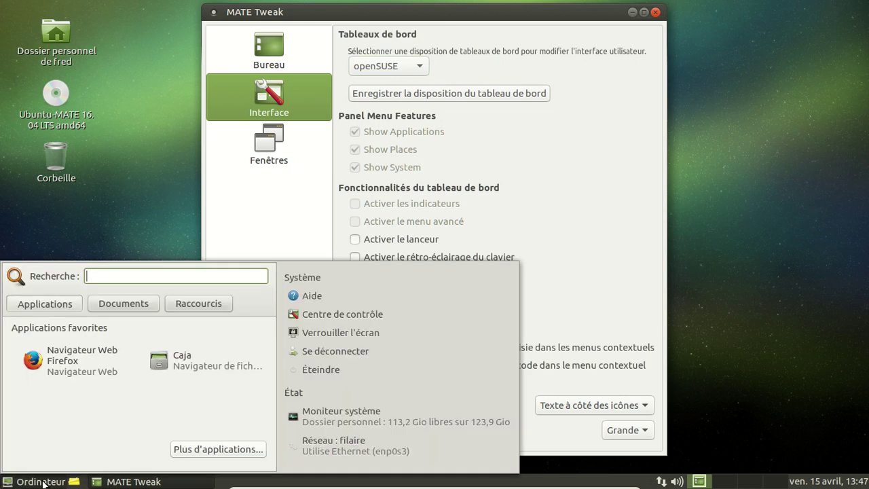
pyautogui.click(42, 482)
# Try the Redmond panel layout with its main menu, and restore the Ubuntu MATE layout
pyautogui.click(376, 71)
pyautogui.click(378, 82)
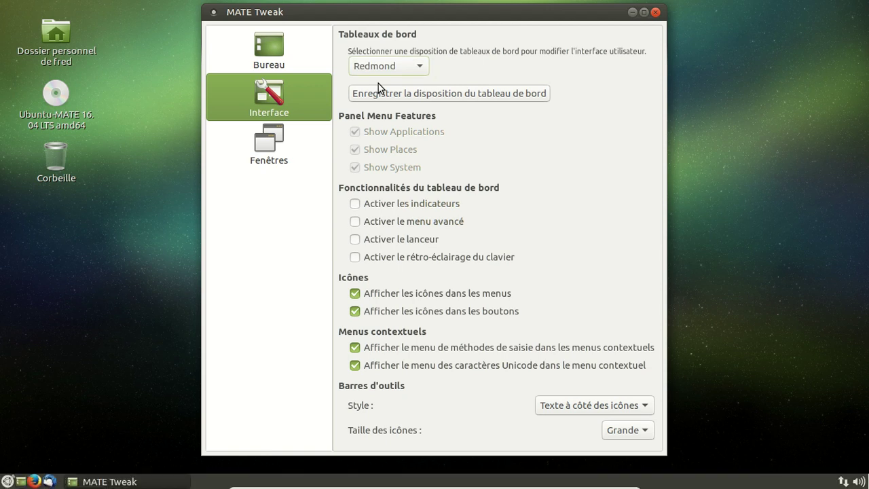
pyautogui.click(8, 481)
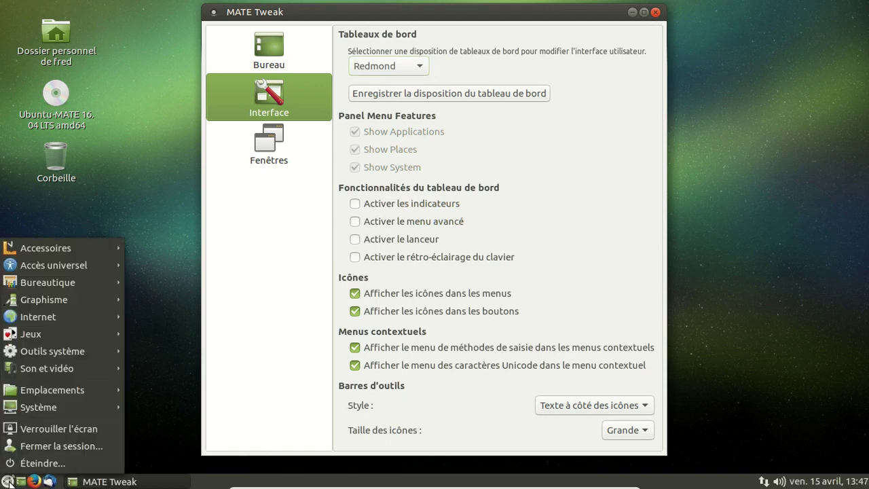
pyautogui.click(135, 368)
pyautogui.click(382, 68)
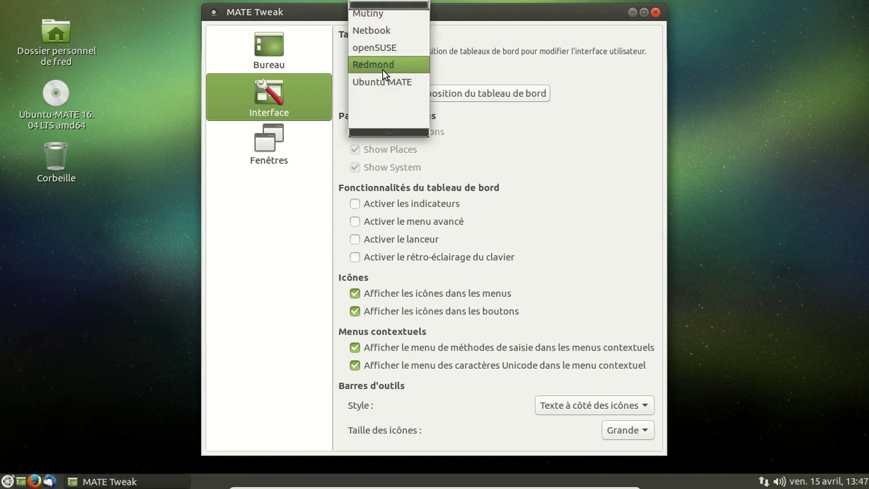
pyautogui.click(384, 82)
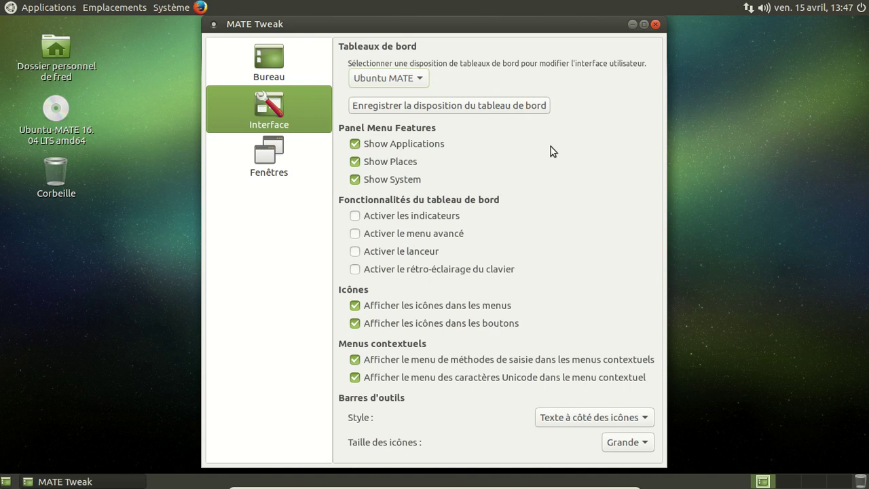
# Review MATE Tweak's Fenêtres settings and window manager choices, keep Marco (avec composition logicielle), and close MATE Tweak
pyautogui.click(288, 151)
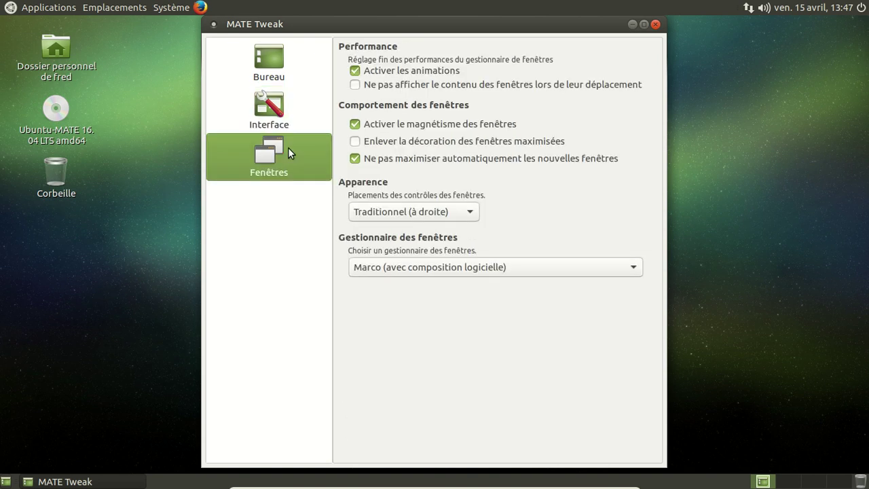
pyautogui.click(464, 271)
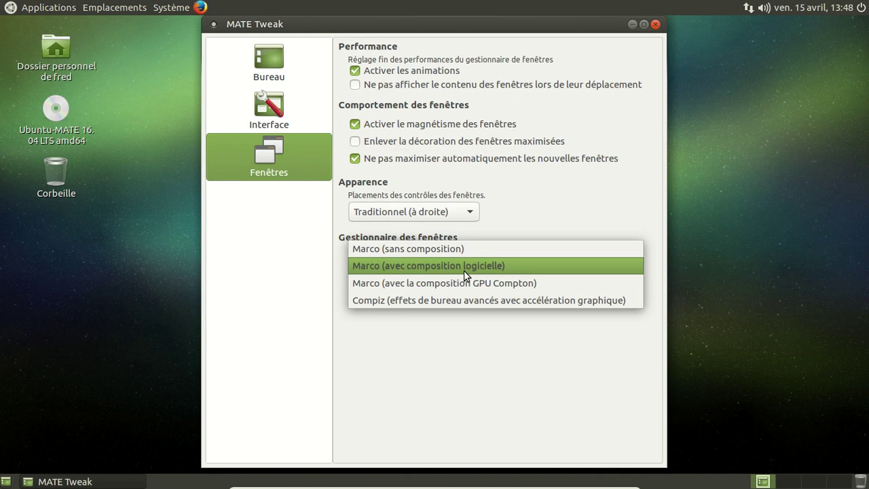
pyautogui.click(466, 274)
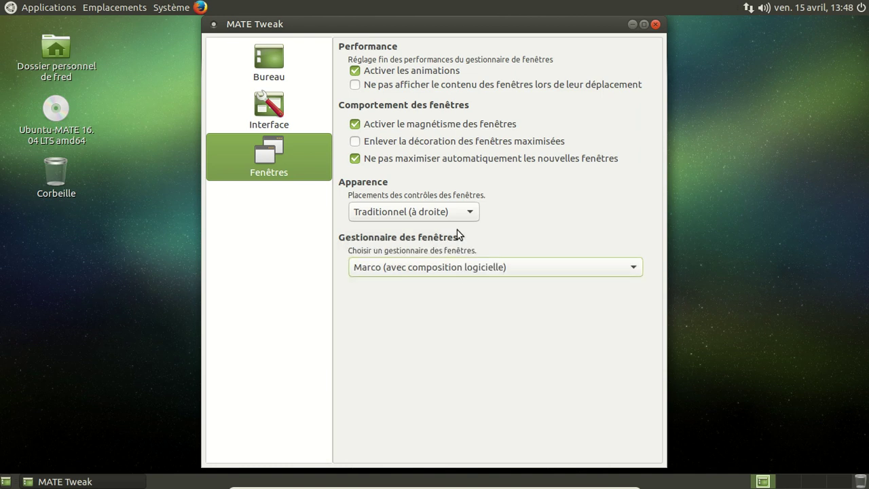
pyautogui.click(655, 24)
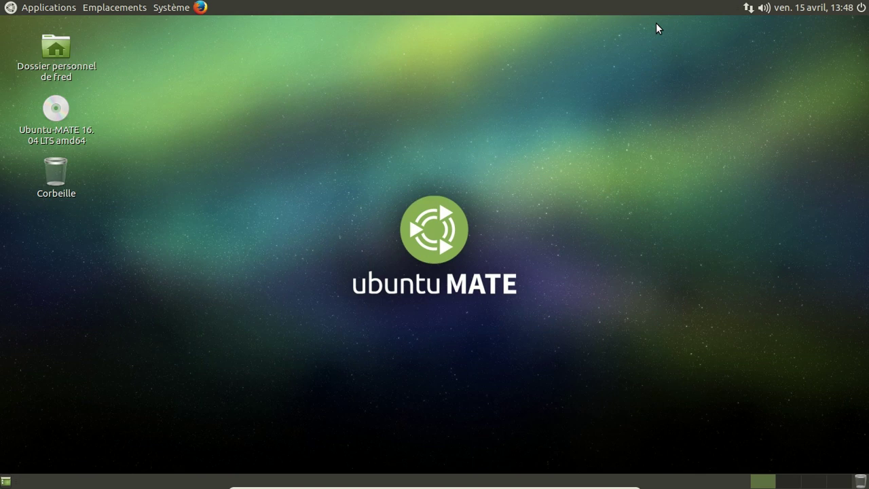
# Open Configuration du pare-feu from the Internet et réseau preferences, authenticating with the account password
pyautogui.click(183, 6)
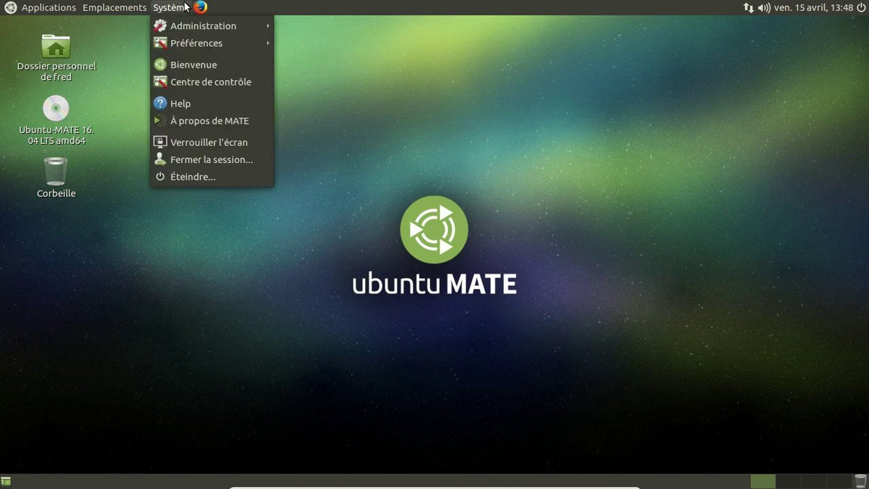
pyautogui.moveTo(194, 44)
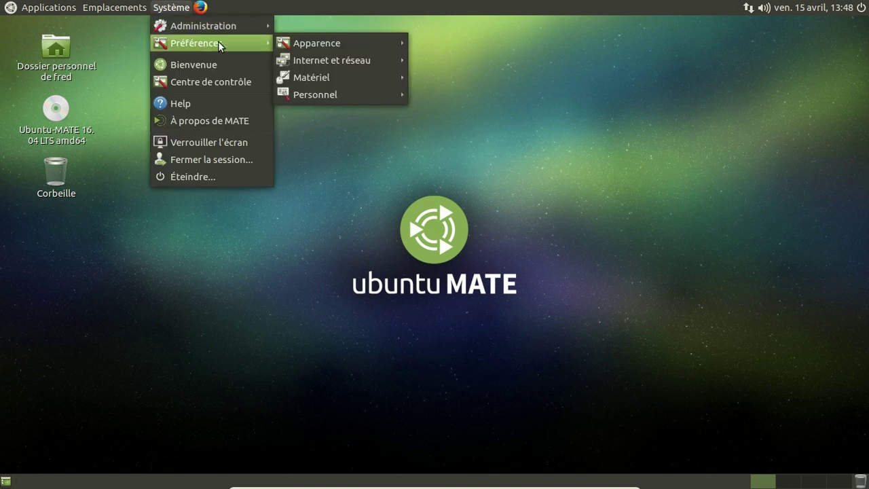
pyautogui.moveTo(324, 43)
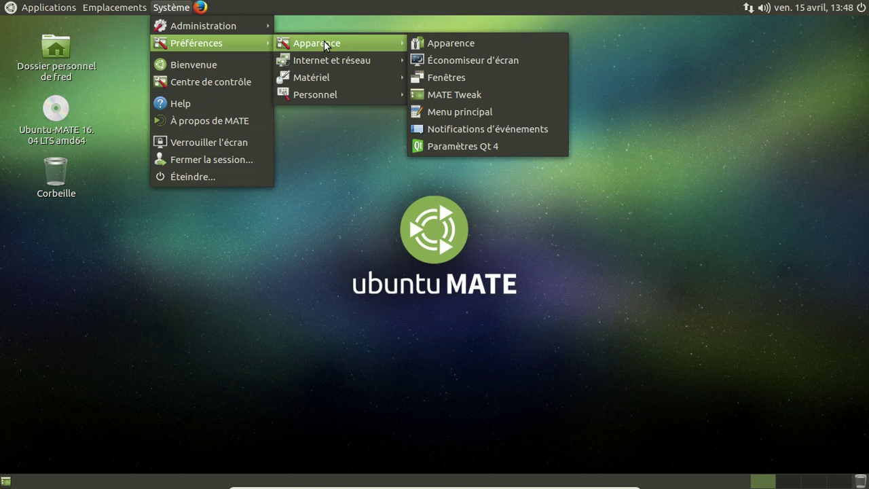
pyautogui.moveTo(333, 61)
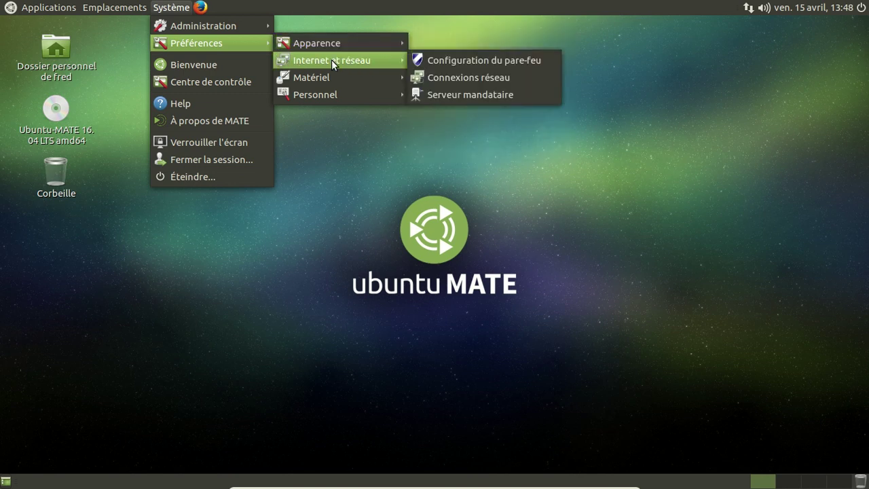
pyautogui.click(493, 65)
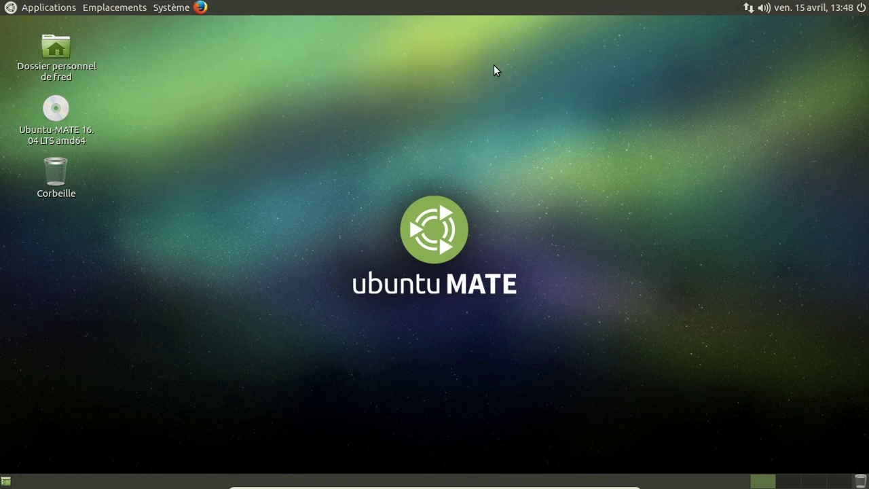
pyautogui.write('******')
pyautogui.press('Return')
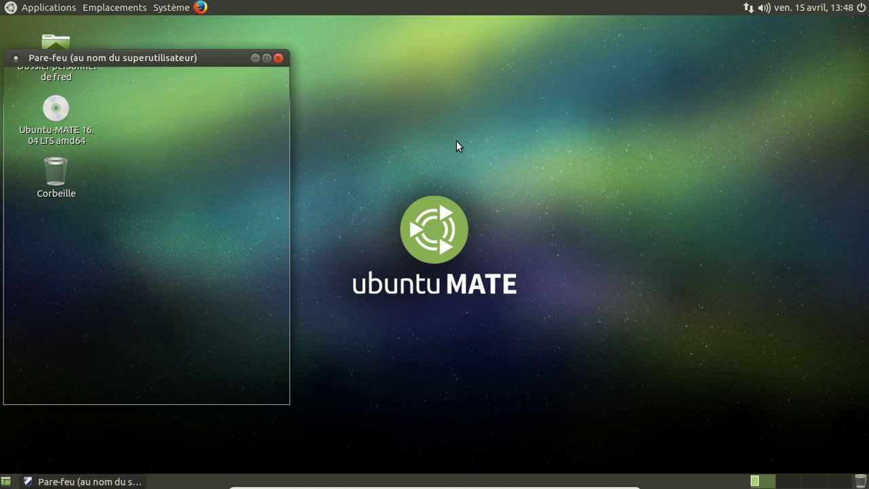
# Move the Pare-feu window towards the middle of the desktop, enable the firewall and show its Règles list
pyautogui.moveTo(124, 61); pyautogui.dragTo(322, 61)
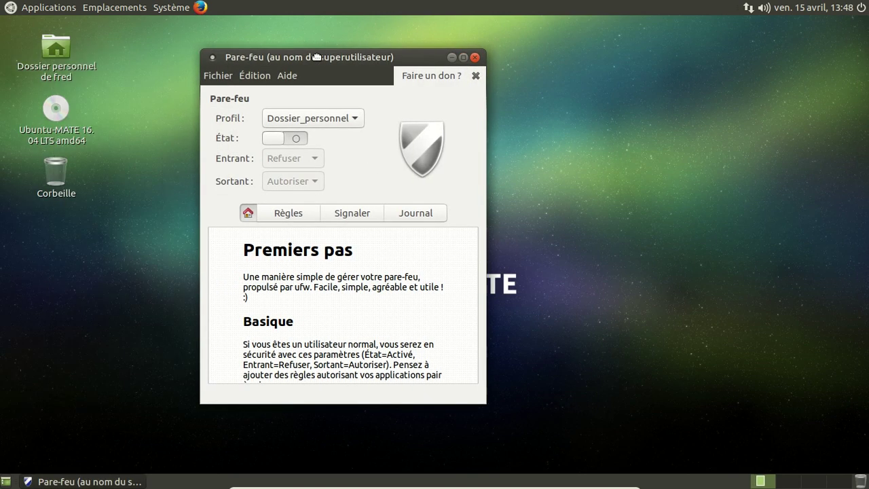
pyautogui.click(291, 138)
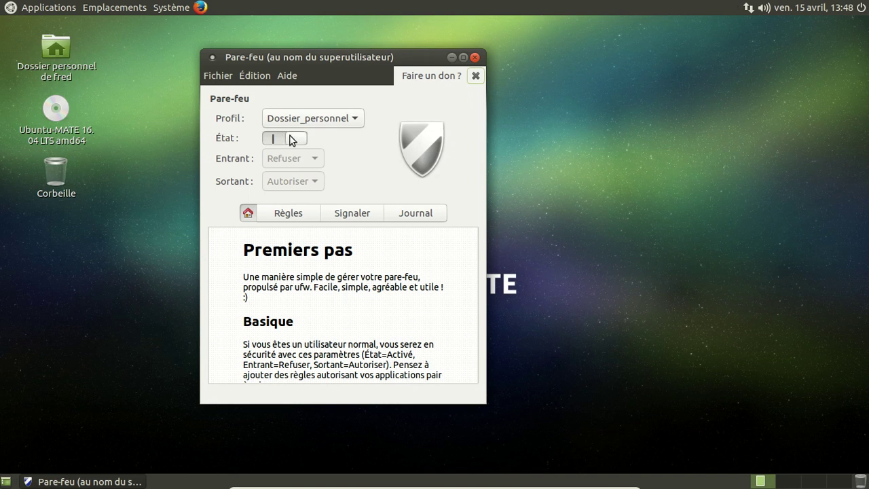
pyautogui.click(293, 212)
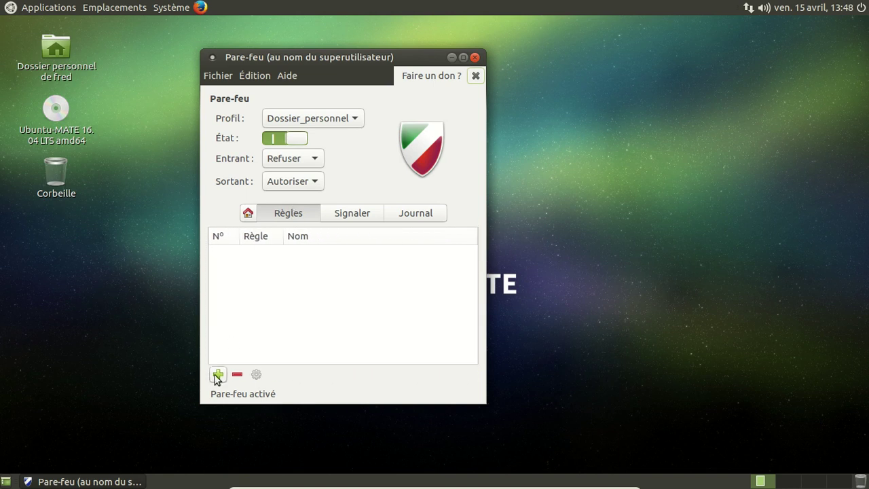
# Add a preconfigured firewall rule with policy Autoriser and direction Entrée for the Transmission application, and close the rule dialog
pyautogui.click(214, 374)
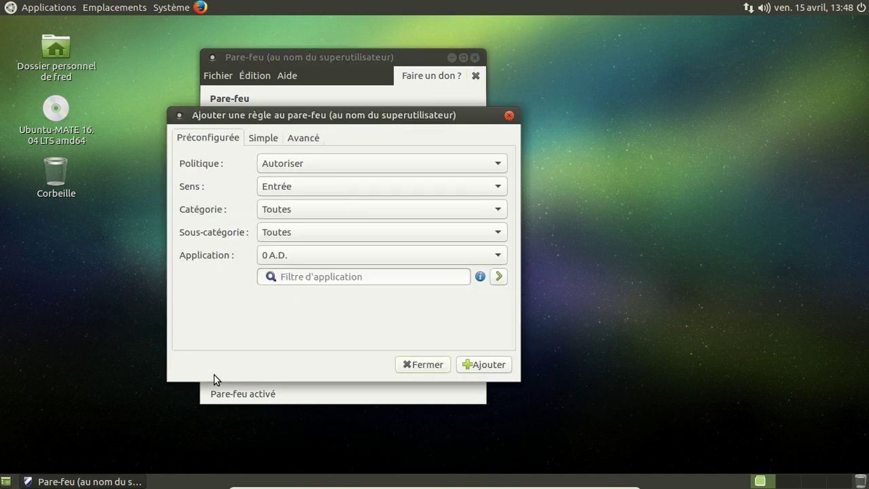
pyautogui.click(304, 254)
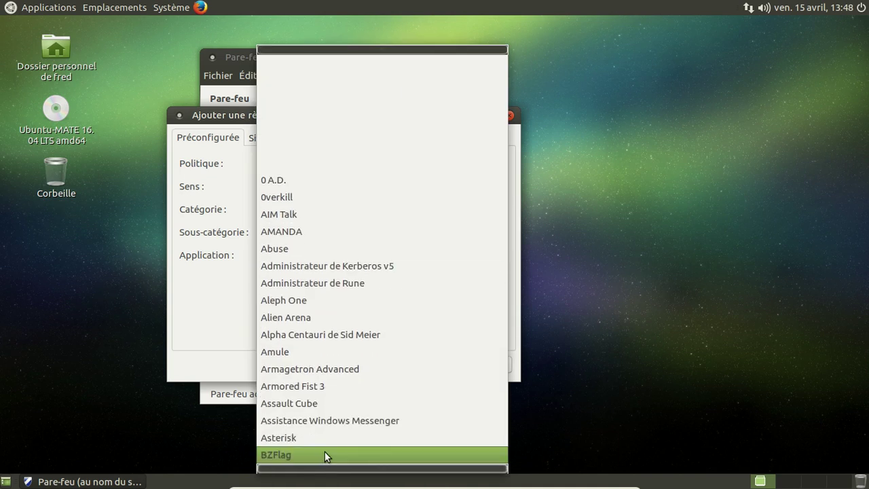
pyautogui.scroll(-20, 324, 451)
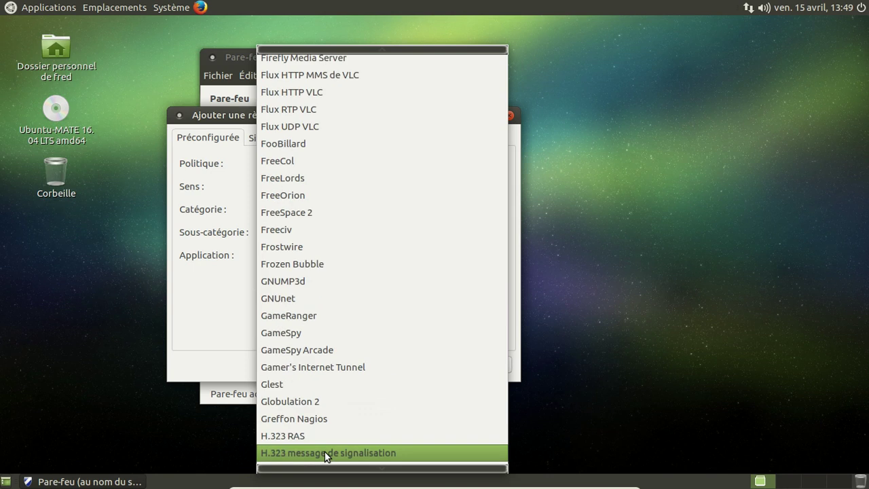
pyautogui.scroll(-10, 325, 451)
pyautogui.scroll(-20, 324, 450)
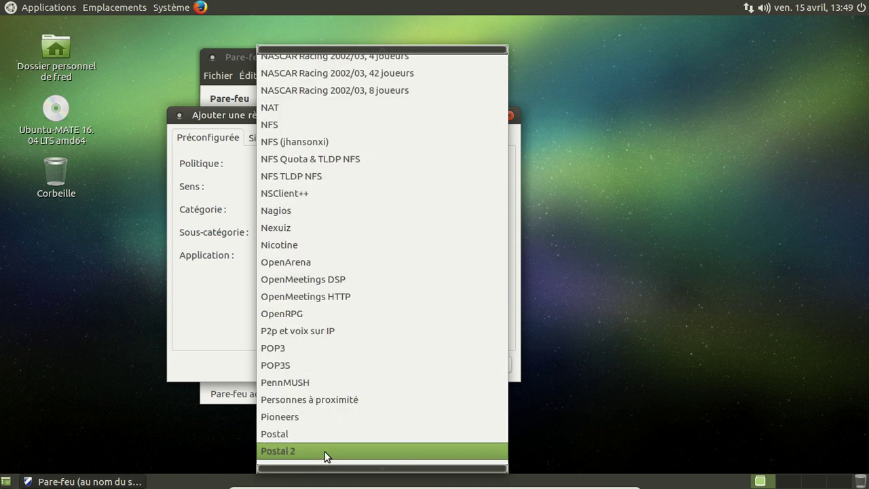
pyautogui.scroll(-20, 326, 456)
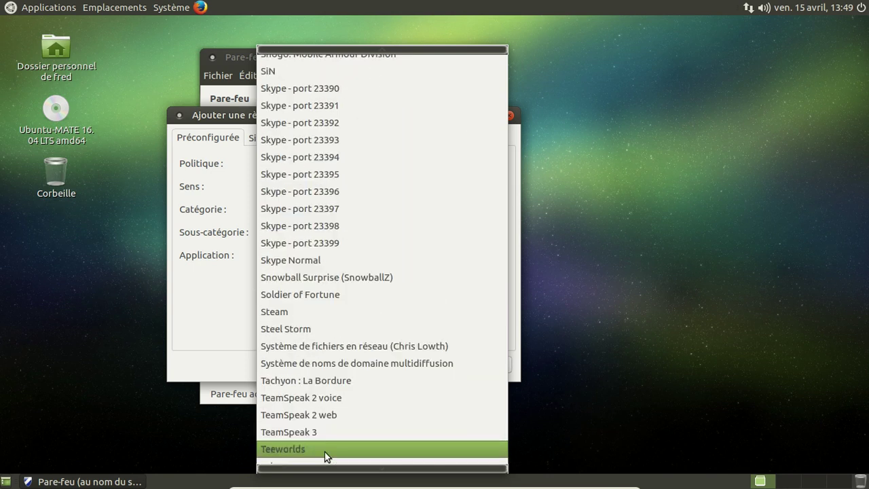
pyautogui.scroll(-6, 325, 451)
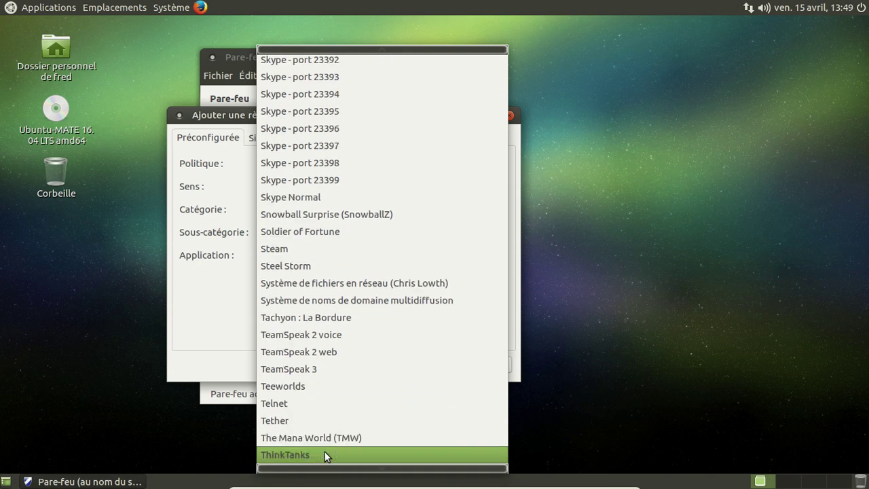
pyautogui.scroll(-8, 324, 450)
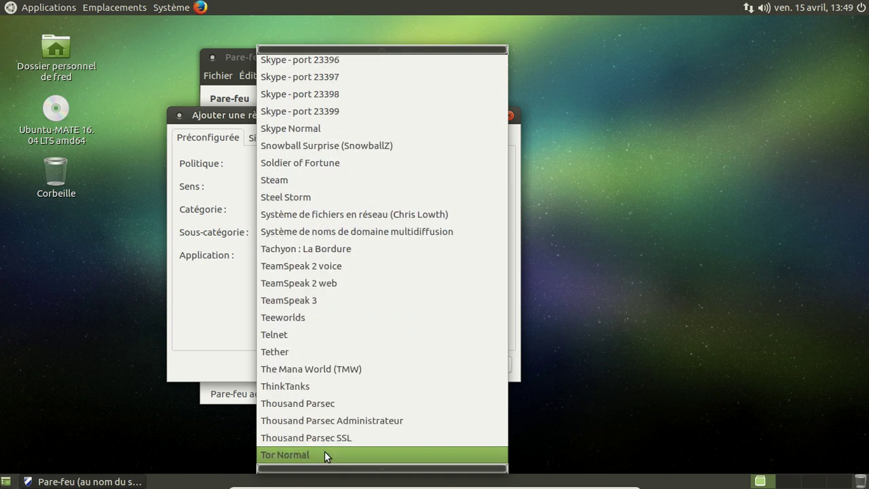
pyautogui.scroll(-4, 324, 450)
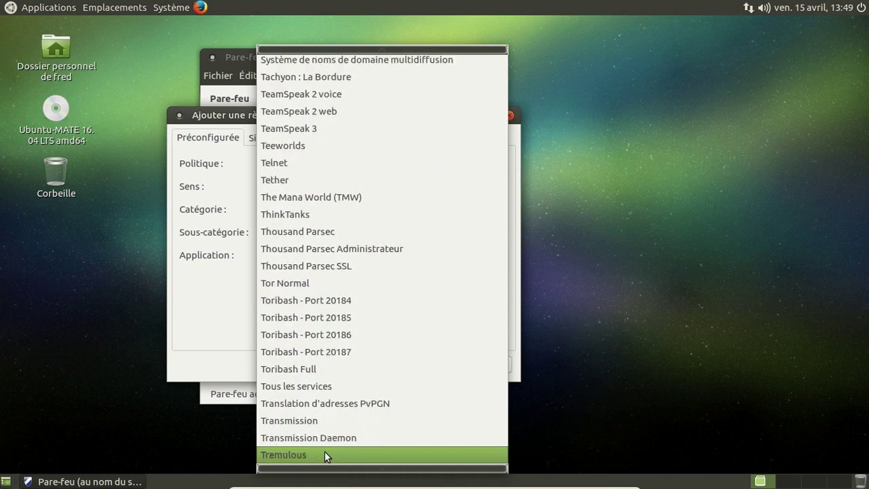
pyautogui.press('Return')
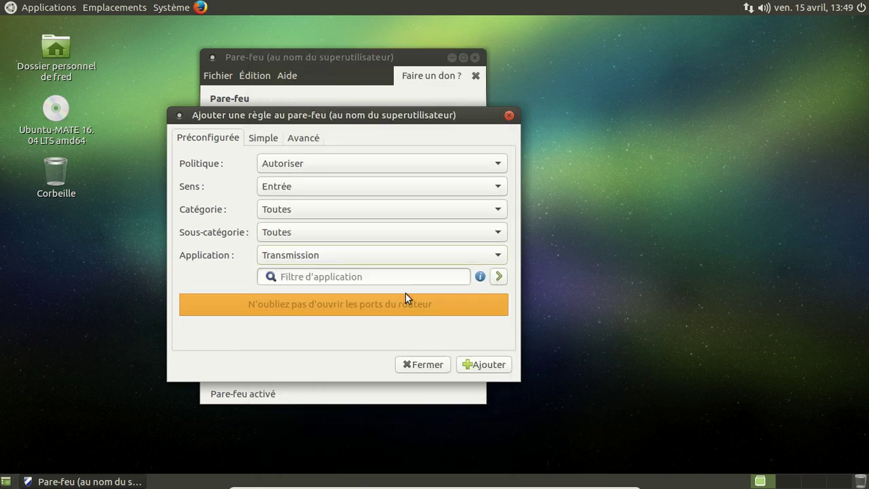
pyautogui.click(482, 364)
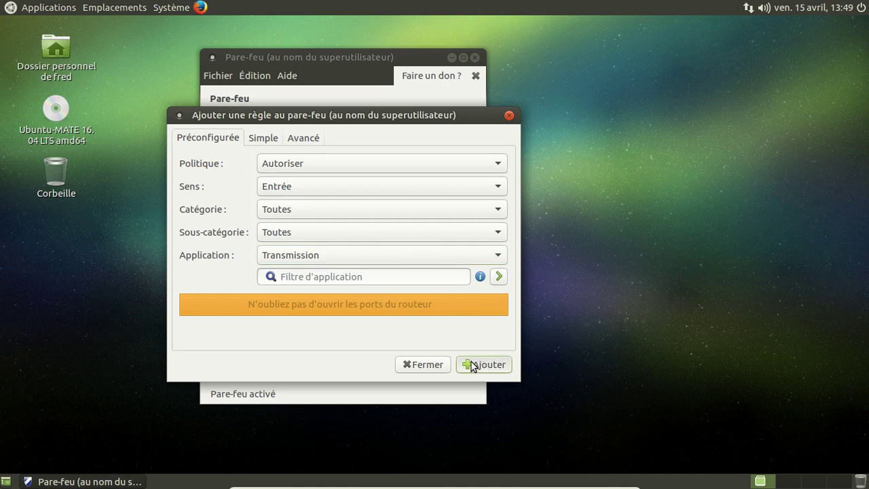
pyautogui.click(509, 116)
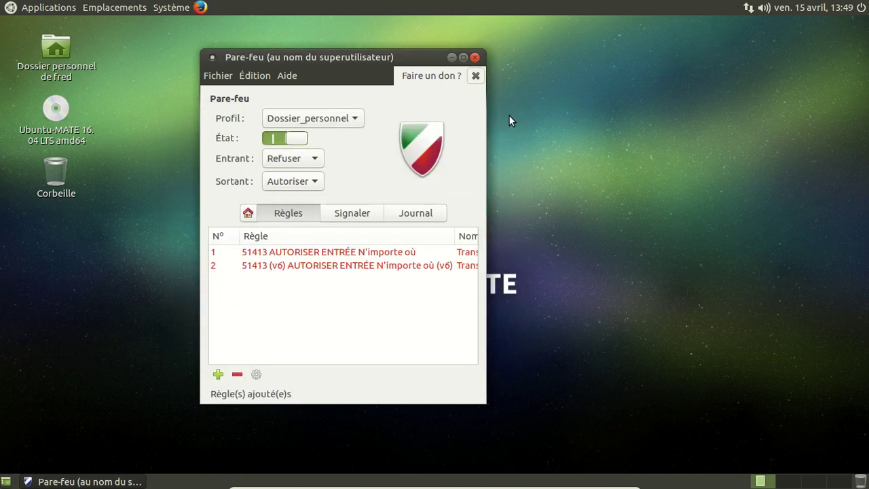
# Launch Transmission from the Internet applications and agree to its file-sharing responsibility notice
pyautogui.click(44, 7)
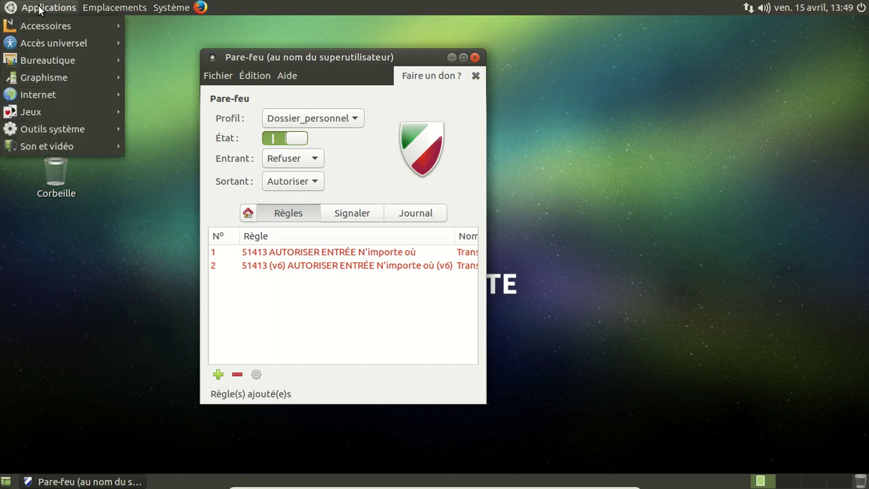
pyautogui.moveTo(70, 100)
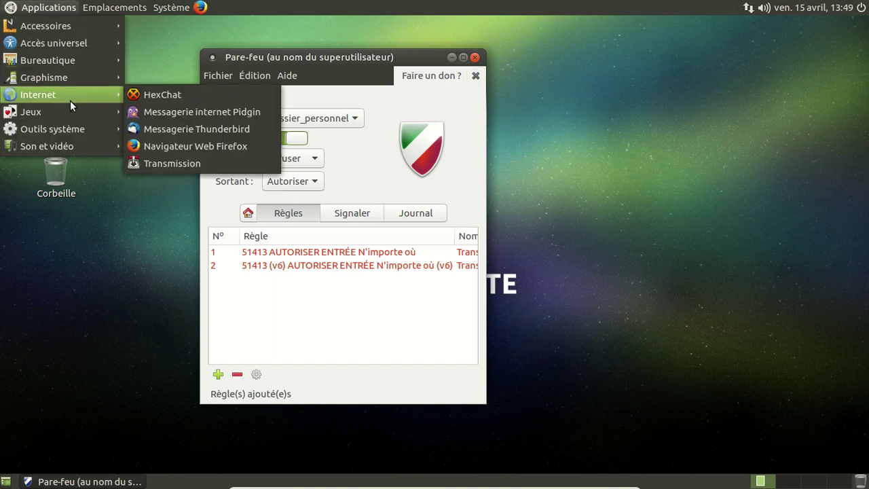
pyautogui.click(195, 157)
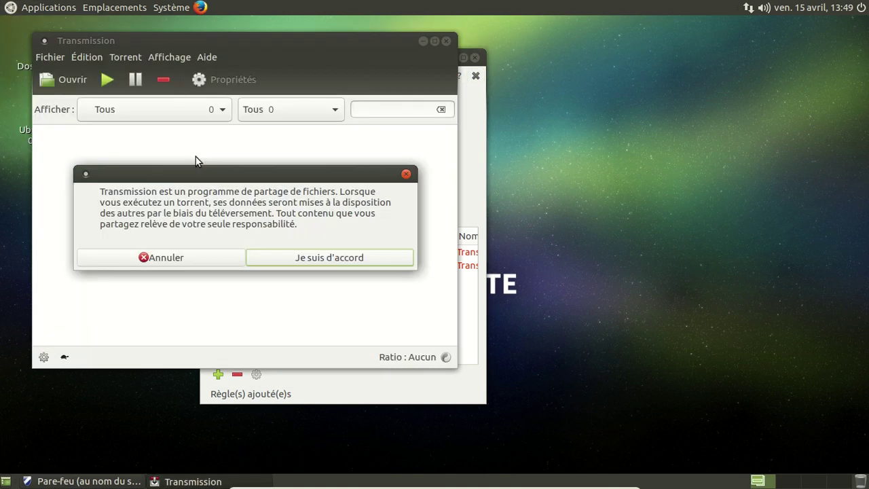
pyautogui.click(307, 258)
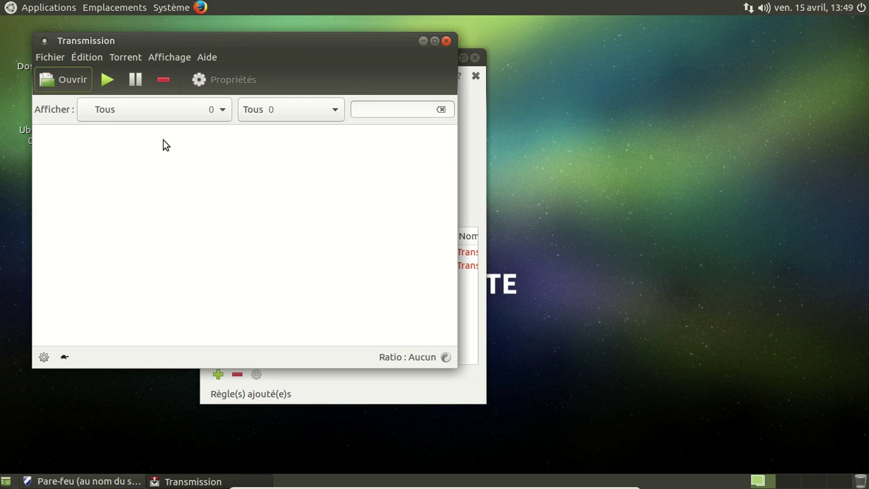
# Consult Transmission's Aide information, and close both the Transmission and Pare-feu windows
pyautogui.click(198, 57)
pyautogui.click(225, 140)
pyautogui.click(349, 320)
pyautogui.click(446, 41)
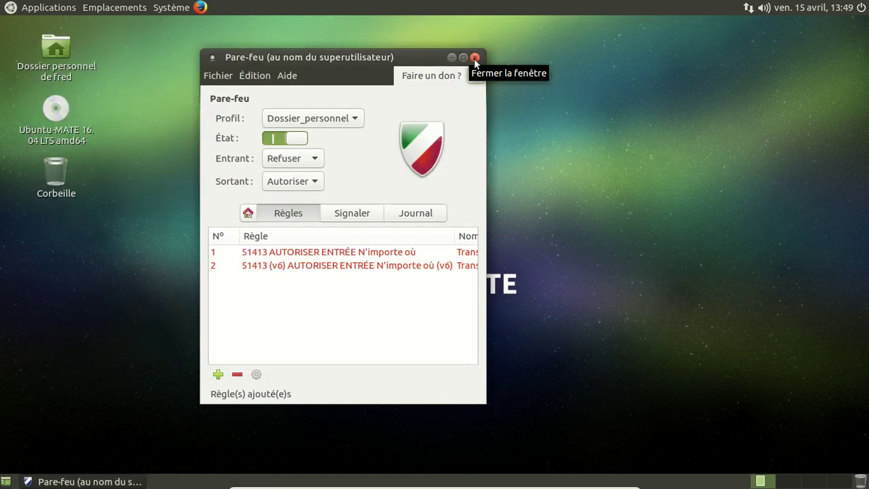
pyautogui.click(474, 57)
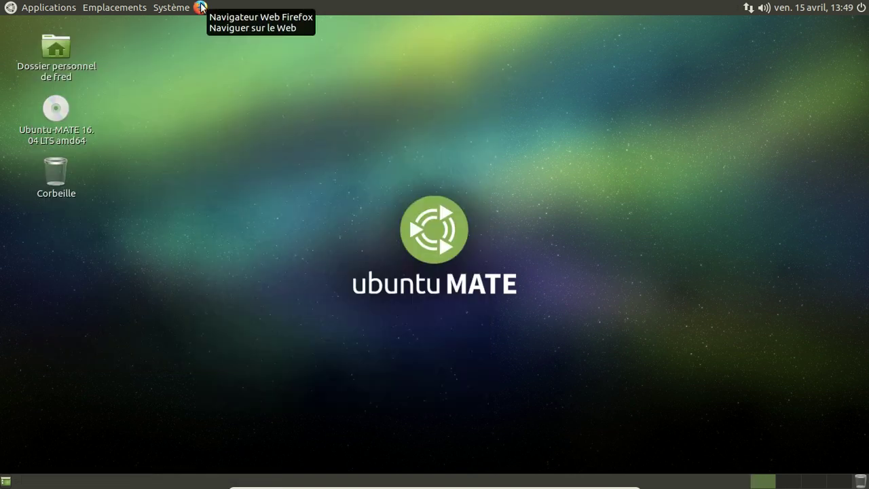
# Launch Firefox and load the website ubuntu-mate.org
pyautogui.click(200, 7)
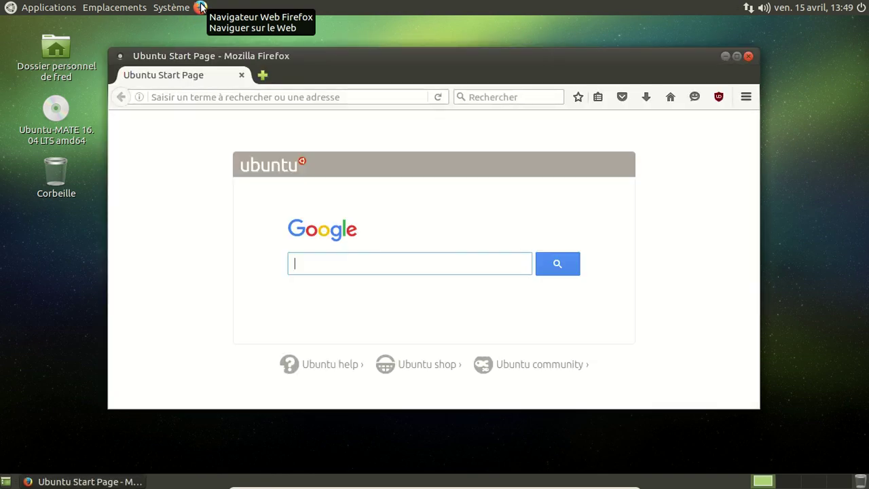
pyautogui.click(178, 96)
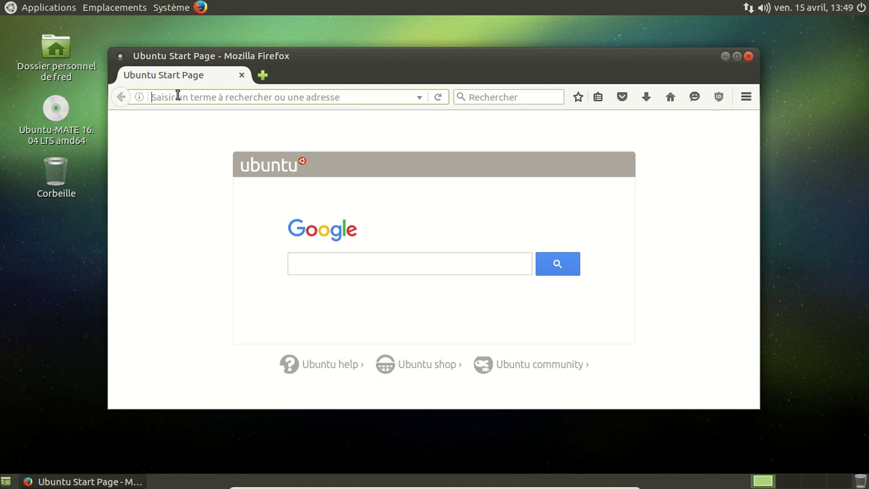
pyautogui.write('ubuntu')
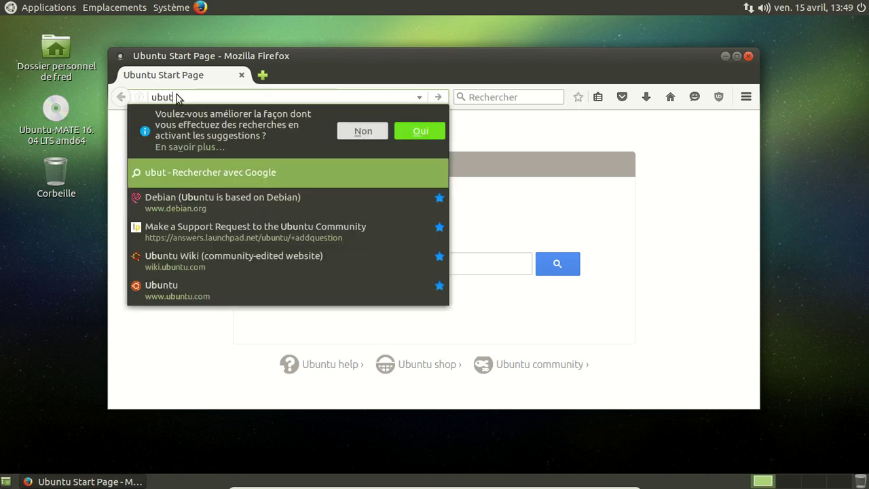
pyautogui.write('-mate.org')
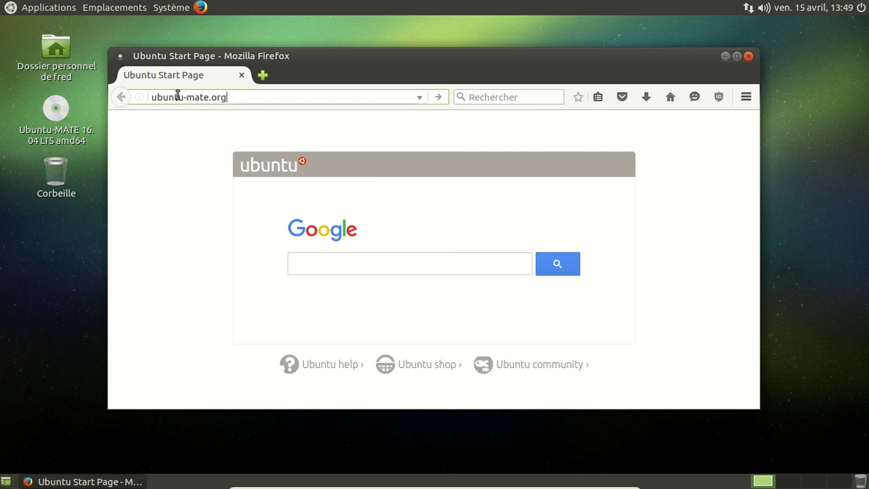
pyautogui.press('Return')
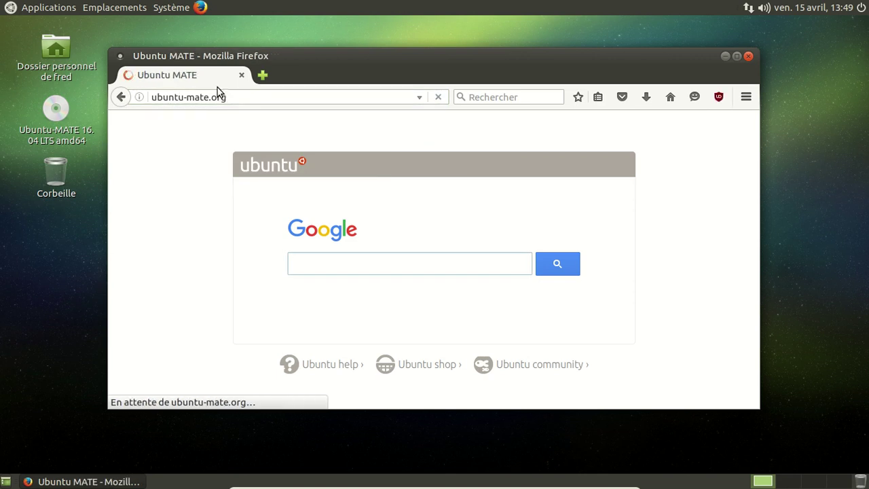
# Move the Firefox window up near the desktop's upper edge and enlarge it from its lower corner
pyautogui.moveTo(413, 56); pyautogui.dragTo(401, 29)
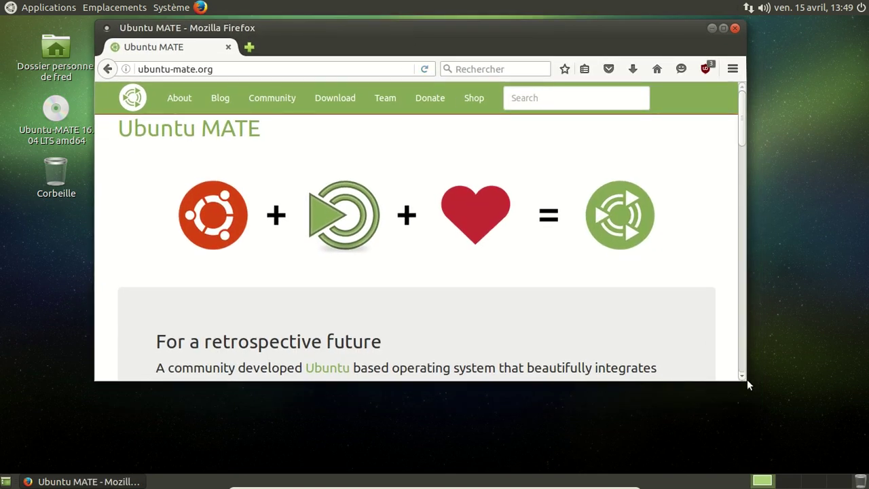
pyautogui.moveTo(745, 382)
pyautogui.mouseDown()
pyautogui.moveTo(775, 435)
pyautogui.moveTo(747, 389)
pyautogui.mouseUp()
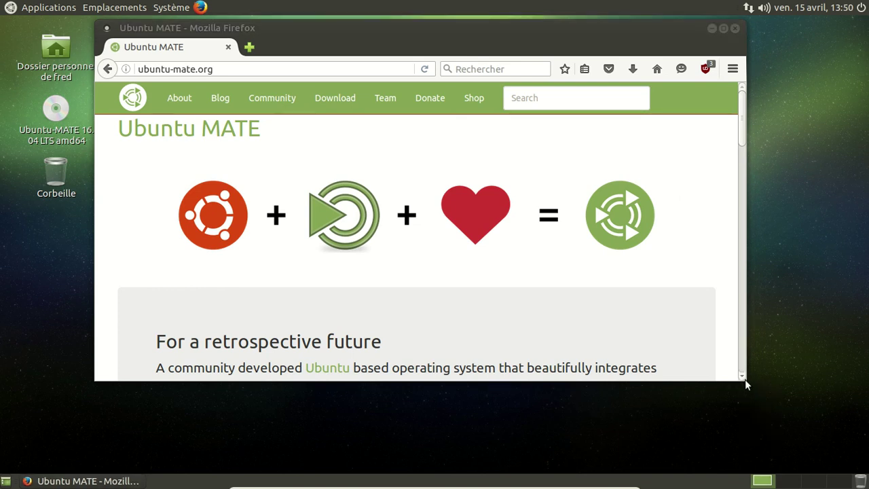
pyautogui.moveTo(740, 374); pyautogui.dragTo(789, 432)
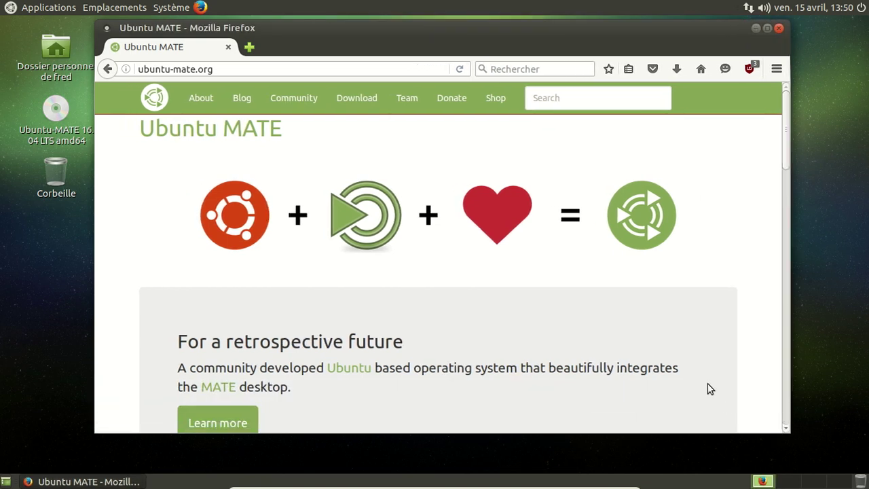
# Look through the Ubuntu MATE home page, from its introduction and screenshots to the Raspberry Pi and Sponsors sections, and return to its start
pyautogui.scroll(-6, 692, 259)
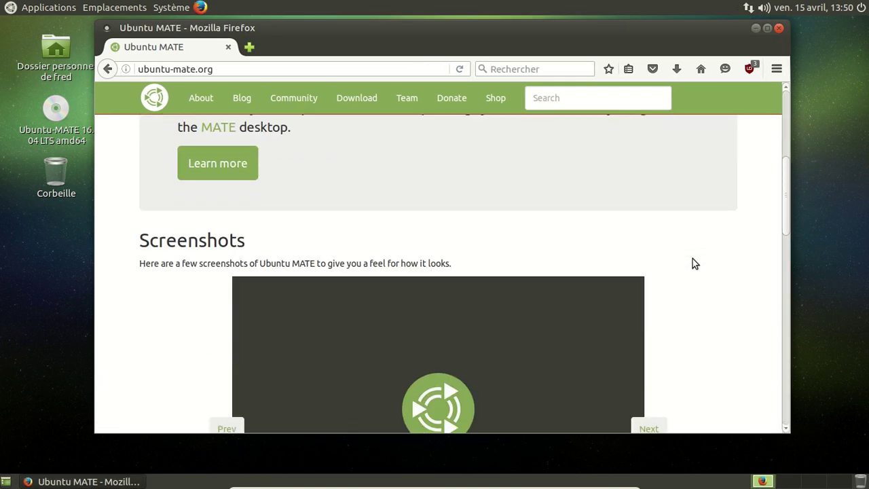
pyautogui.scroll(-3, 692, 262)
pyautogui.scroll(-3, 712, 243)
pyautogui.scroll(-3, 719, 245)
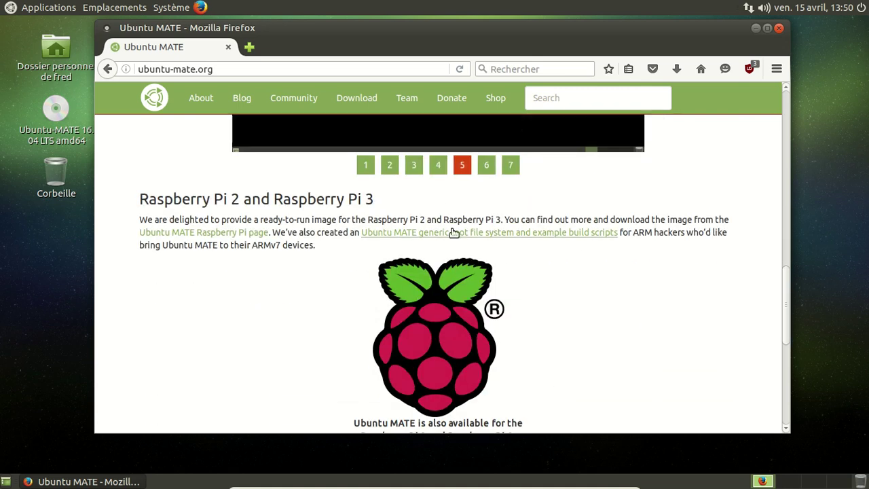
pyautogui.scroll(-3, 632, 296)
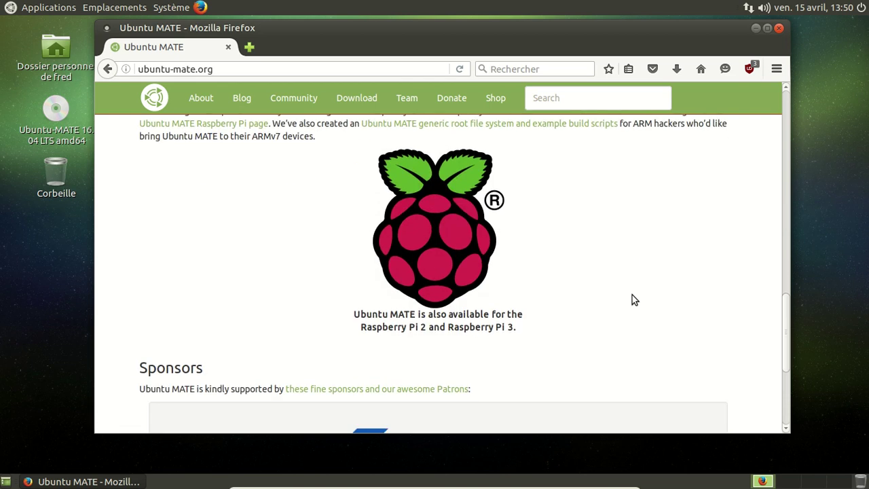
pyautogui.scroll(-5, 631, 299)
pyautogui.scroll(15, 633, 299)
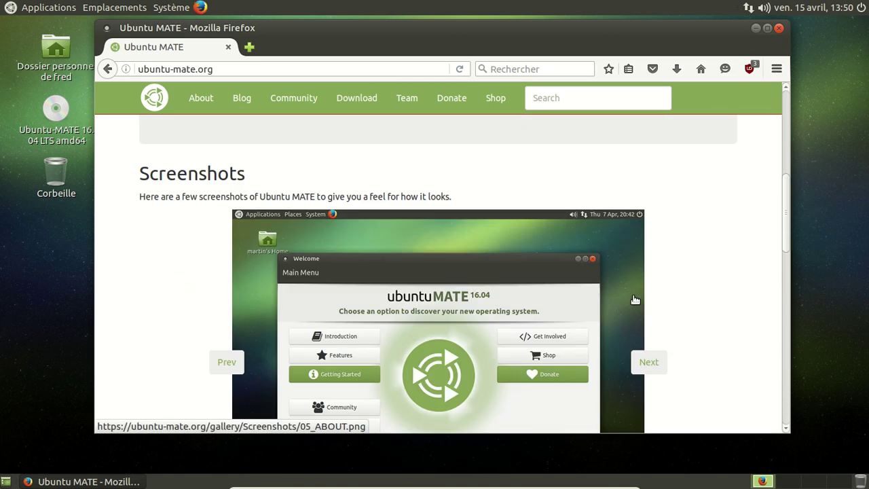
pyautogui.scroll(9, 635, 299)
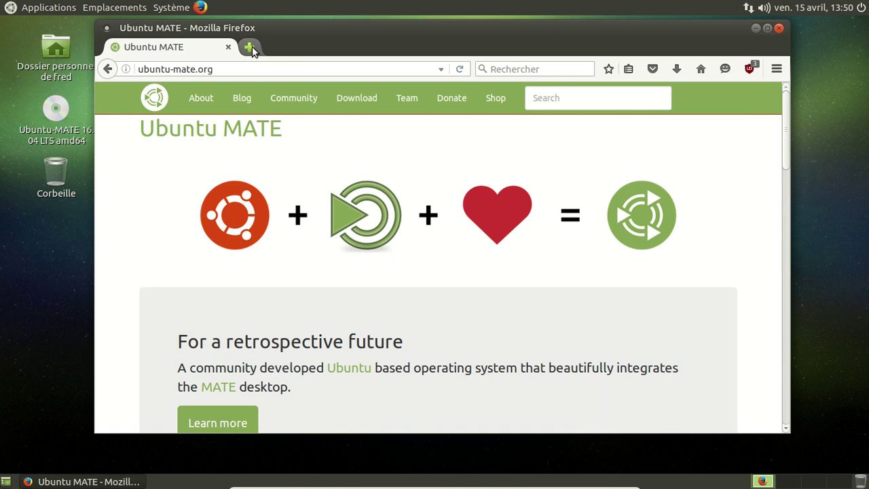
# Search for mate-desktop in a new tab, open the French mate-desktop.com result, and dismiss the Mode lecture notice
pyautogui.click(250, 49)
pyautogui.write('mate-desktop')
pyautogui.press('Return')
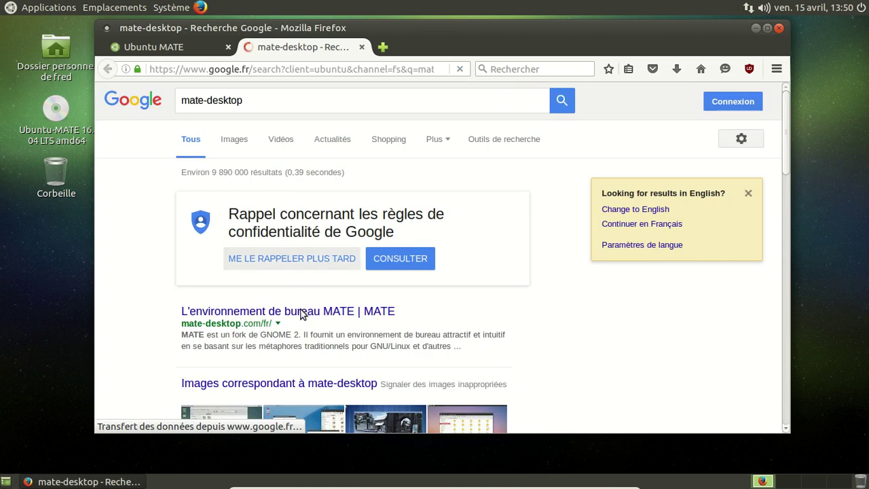
pyautogui.click(302, 312)
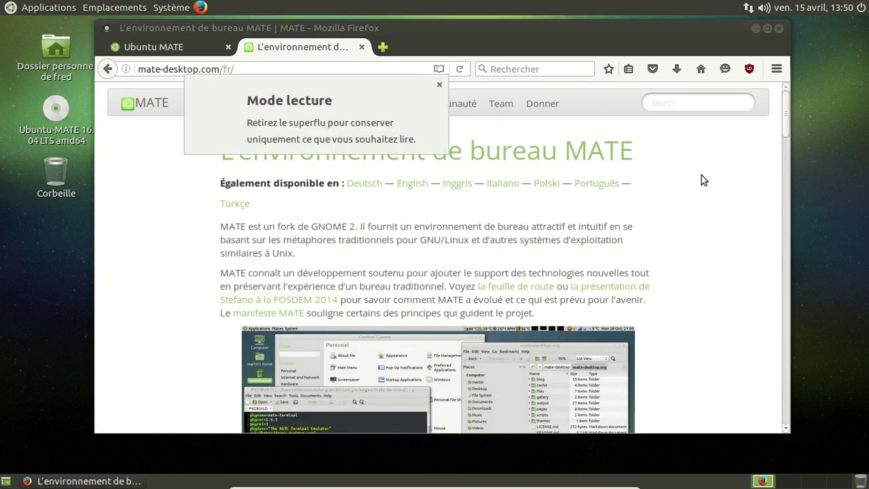
pyautogui.click(441, 88)
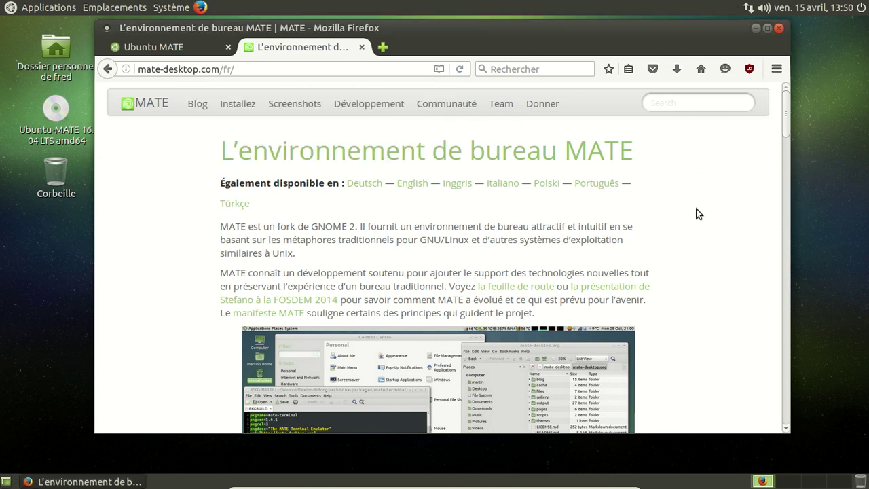
# Review the MATE 1.14 release announcement and changelog listed under Nouveautés, and close its tab and the Firefox window
pyautogui.scroll(-7, 698, 214)
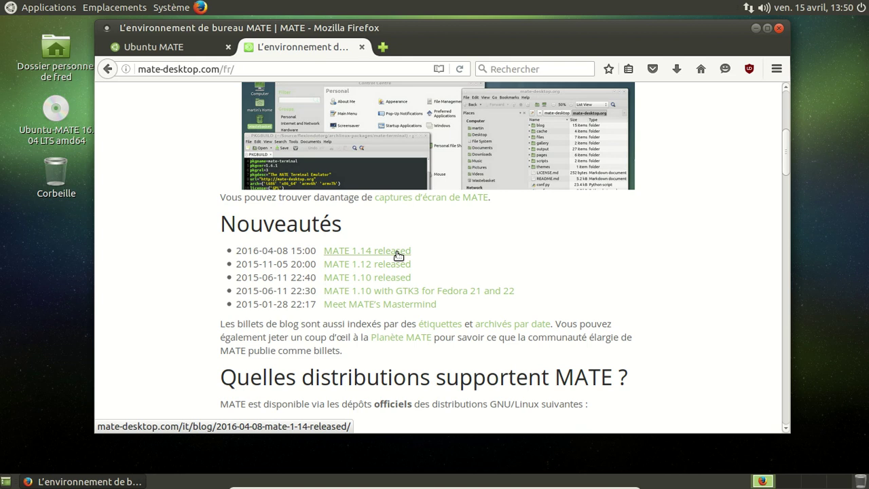
pyautogui.click(398, 252)
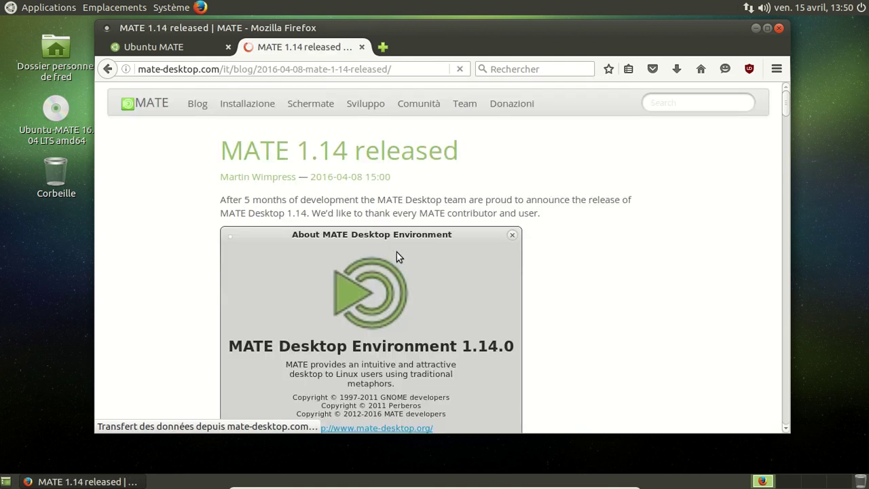
pyautogui.scroll(-10, 645, 245)
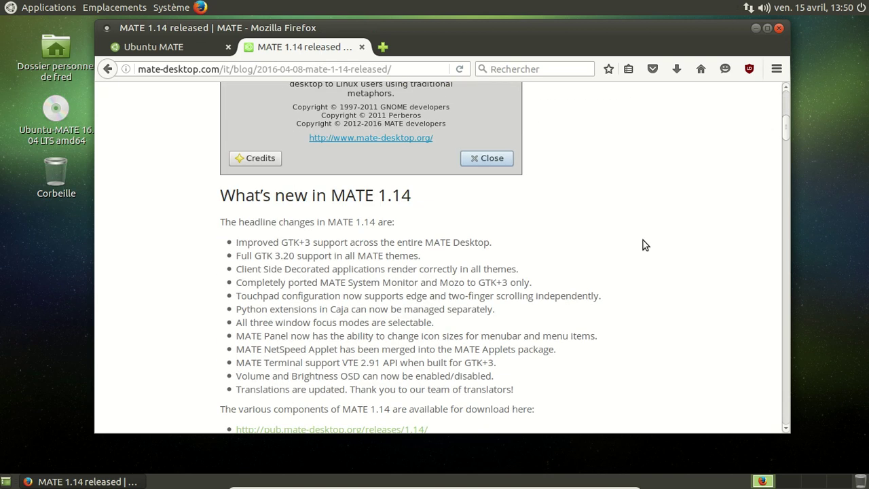
pyautogui.scroll(-3, 379, 195)
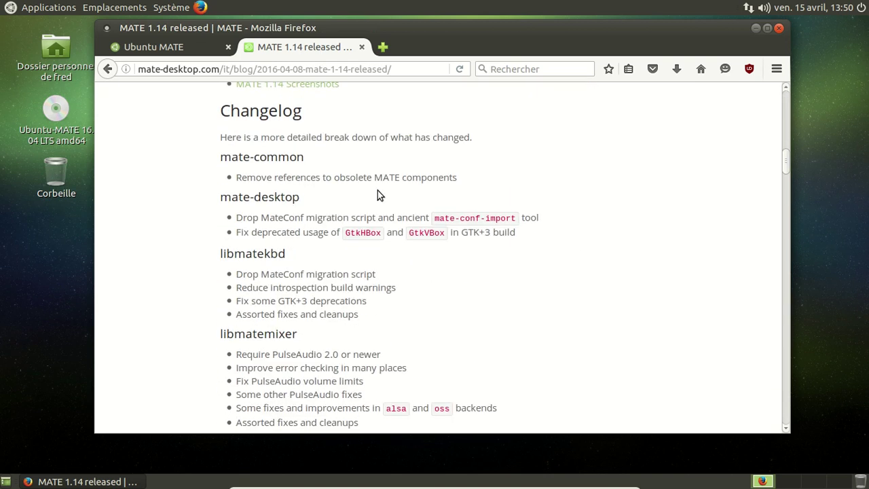
pyautogui.click(363, 47)
pyautogui.click(778, 30)
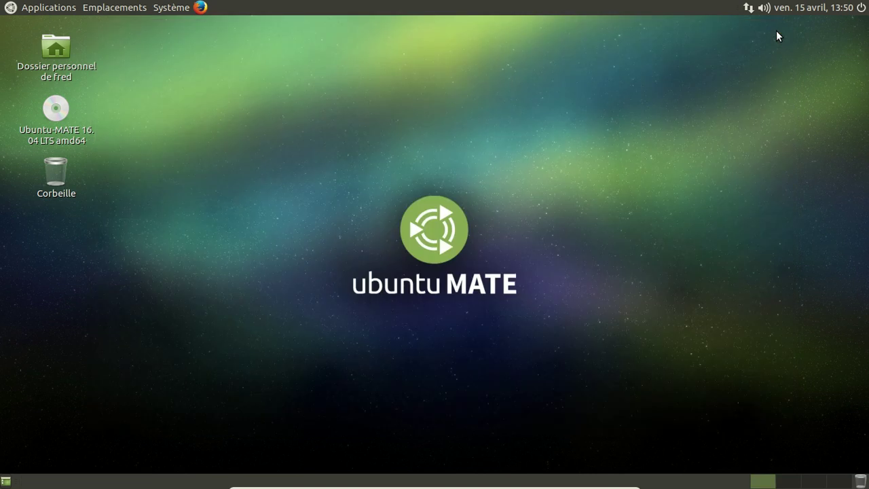
# Review the installed applications by category, including Bureautique, Graphisme, Internet, Outils système, and Son et vidéo
pyautogui.click(70, 8)
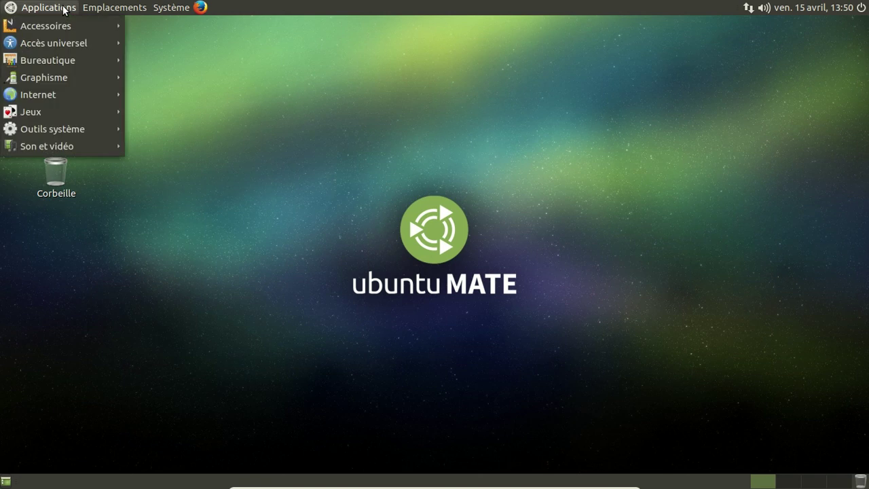
pyautogui.moveTo(81, 52)
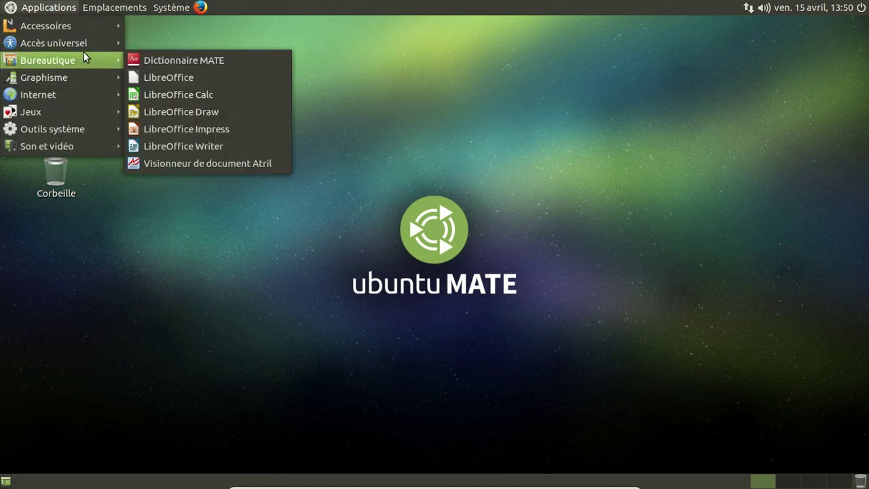
pyautogui.moveTo(80, 73)
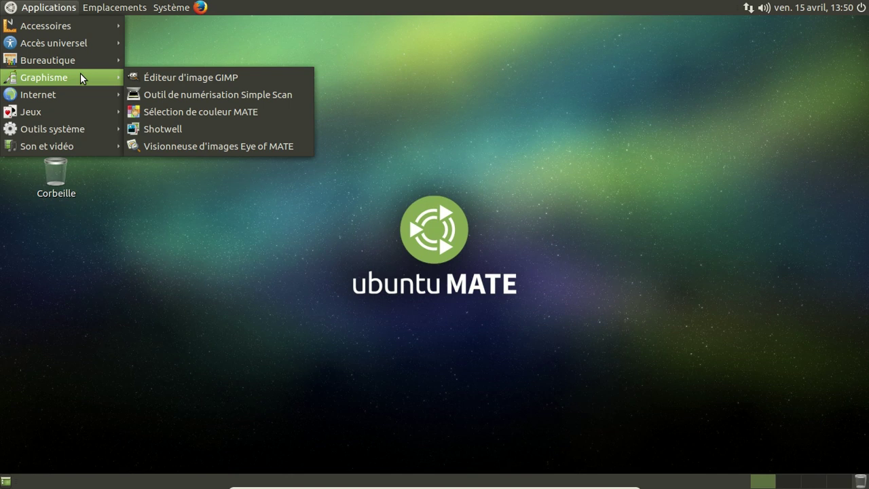
pyautogui.moveTo(74, 98)
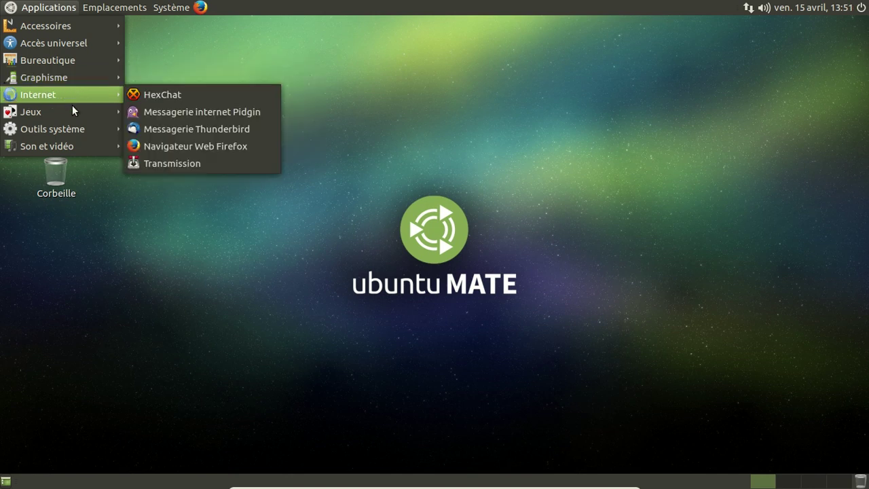
pyautogui.moveTo(71, 129)
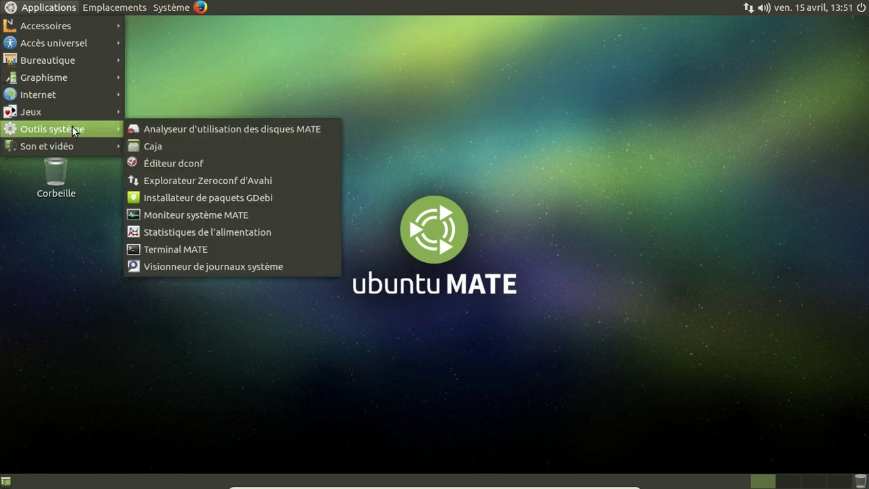
pyautogui.moveTo(66, 146)
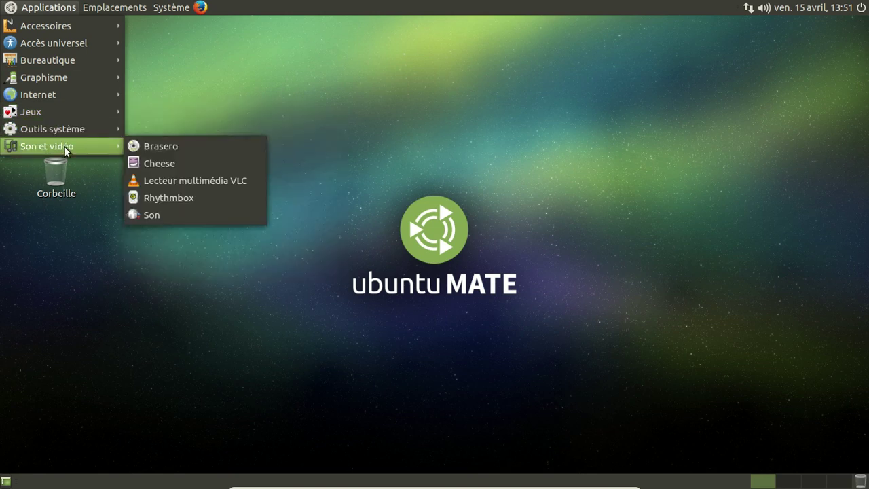
pyautogui.click(210, 80)
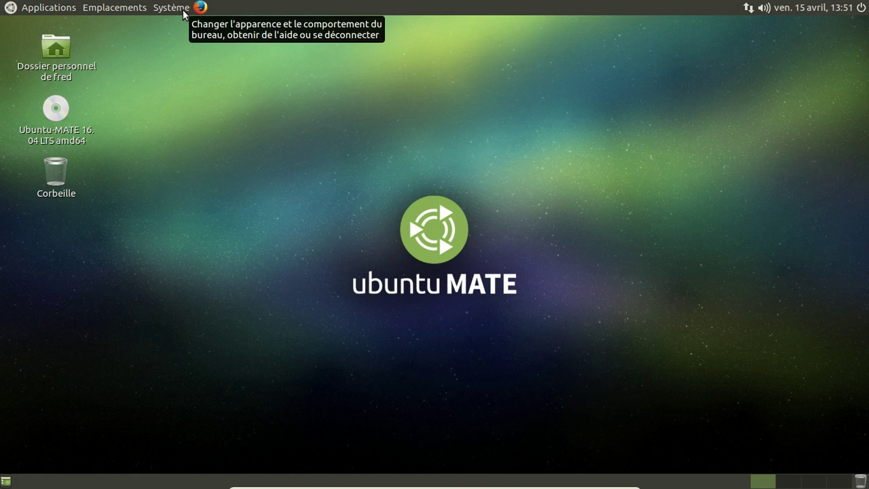
# Shut down the Ubuntu MATE virtual machine and confirm with Éteindre
pyautogui.click(183, 7)
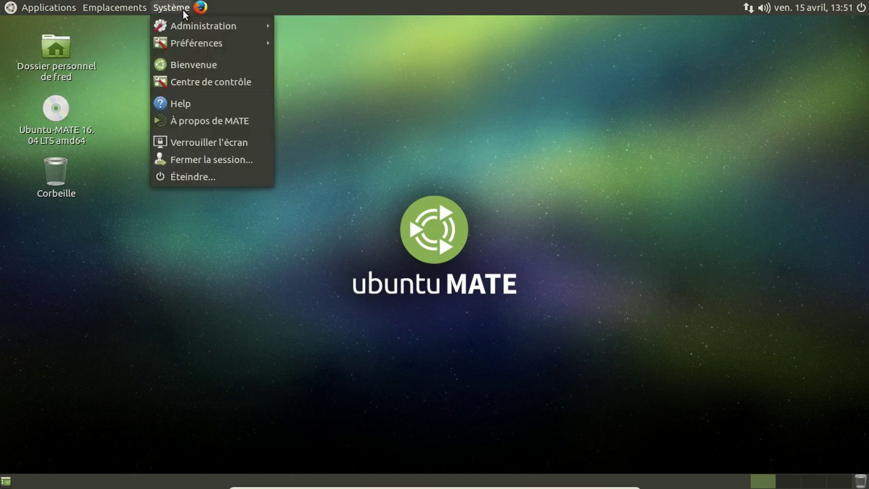
pyautogui.click(207, 177)
pyautogui.click(559, 299)
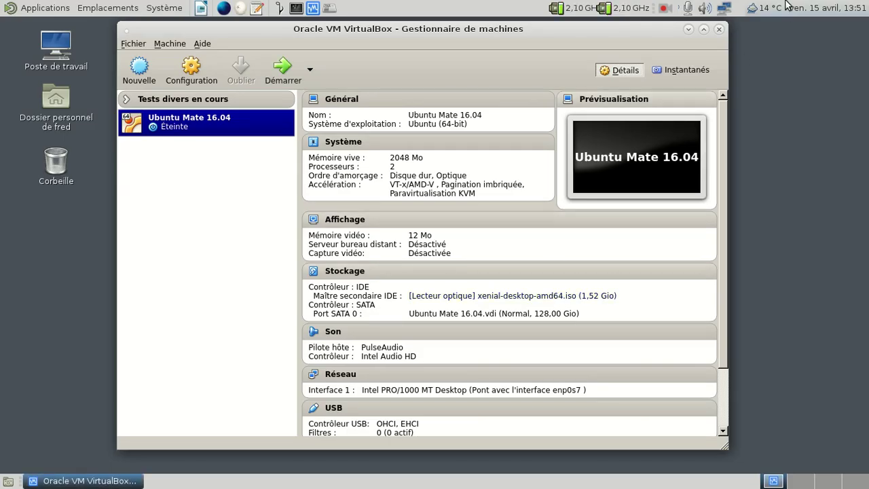
pyautogui.click(665, 9)
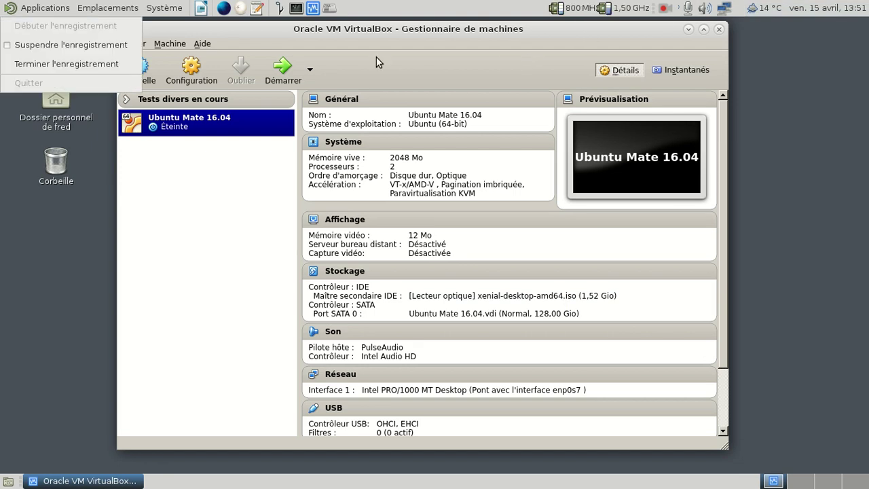